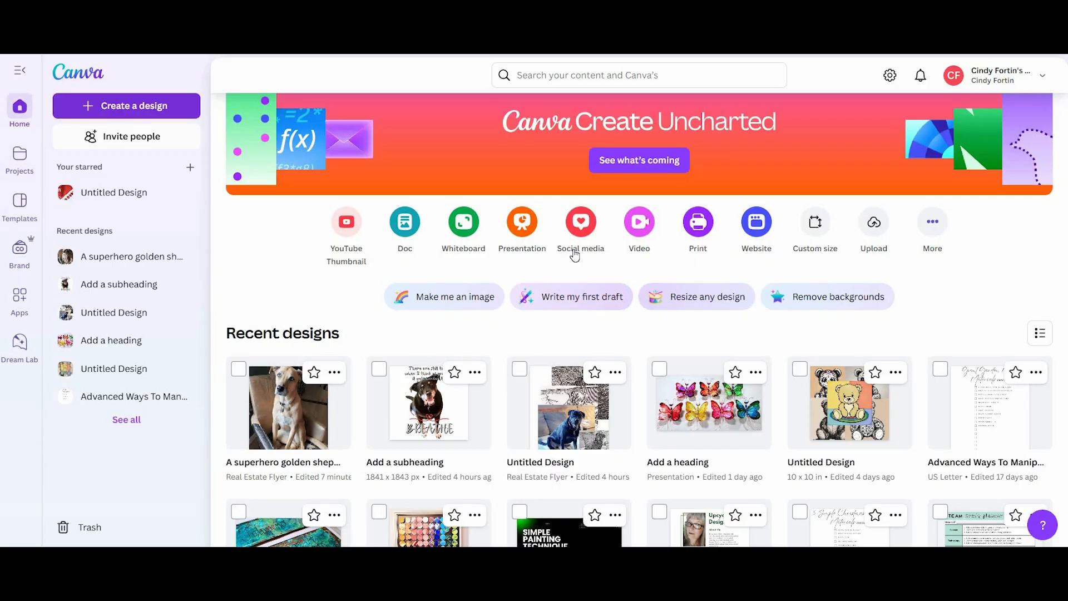
Create a new blank custom-size design 8.5 in wide and 11 in high
left_click(125, 106)
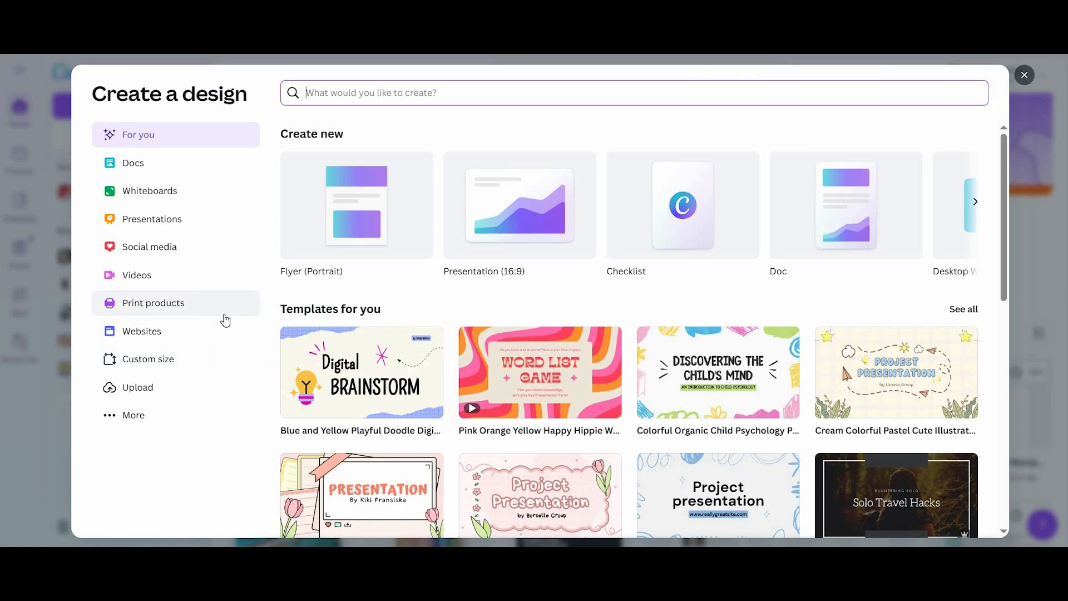
left_click(193, 368)
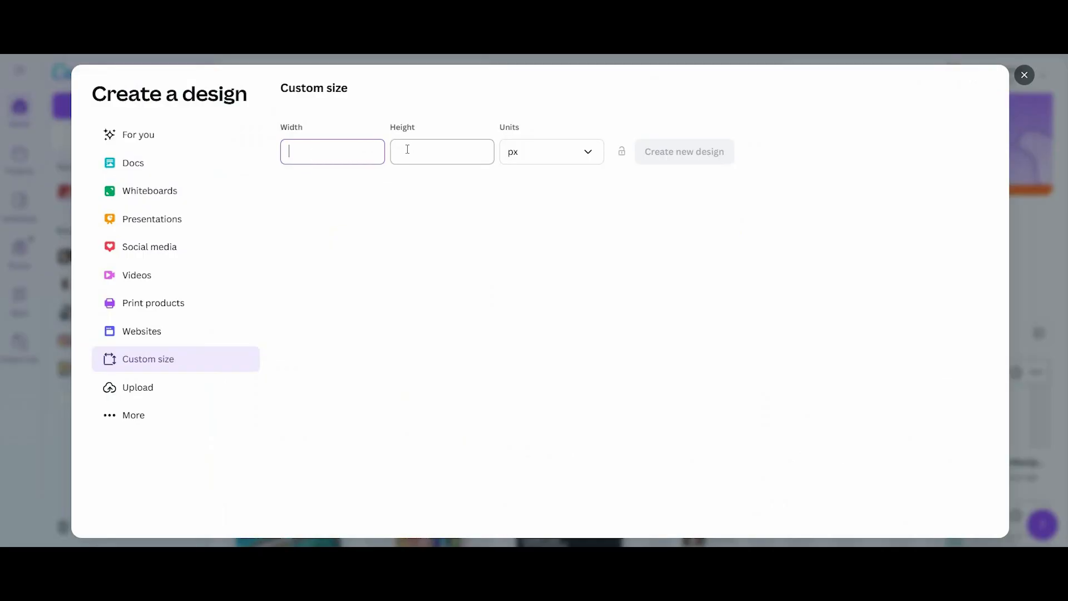
left_click(588, 154)
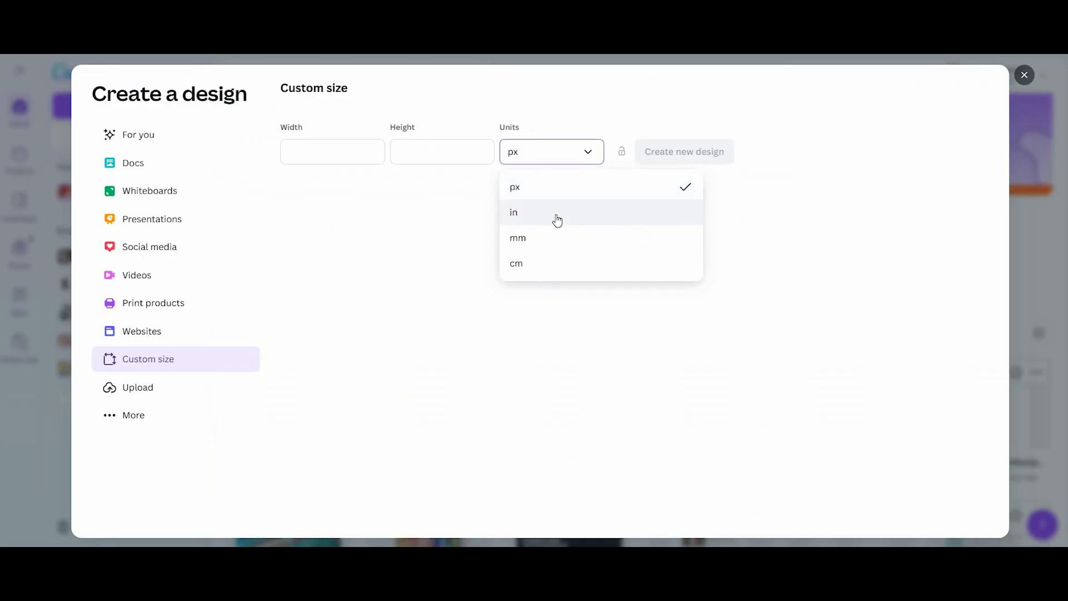
left_click(557, 220)
left_click(313, 151)
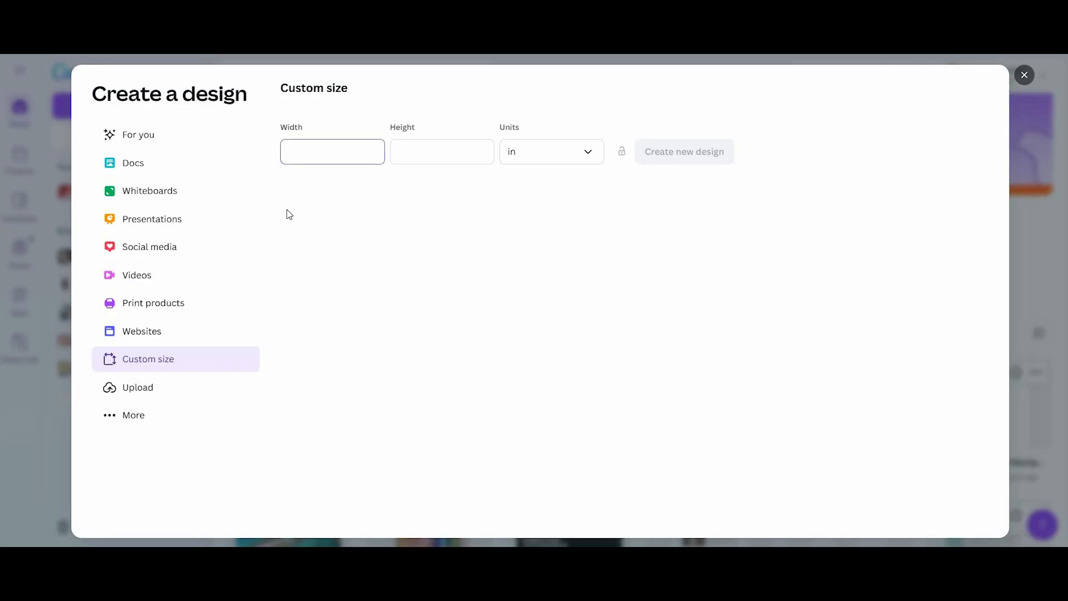
type("8.5")
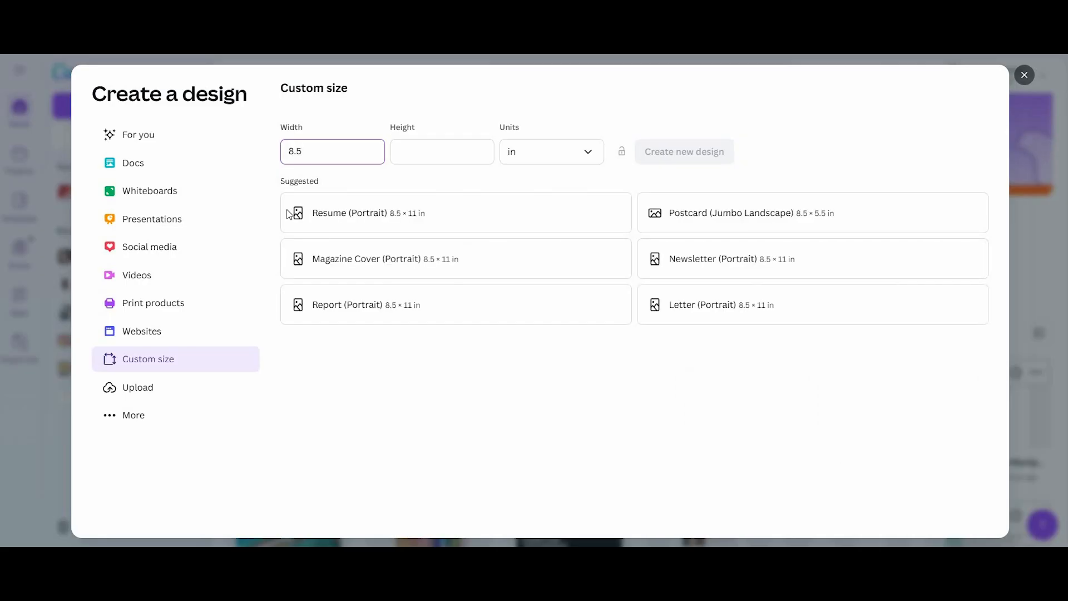
left_click(454, 149)
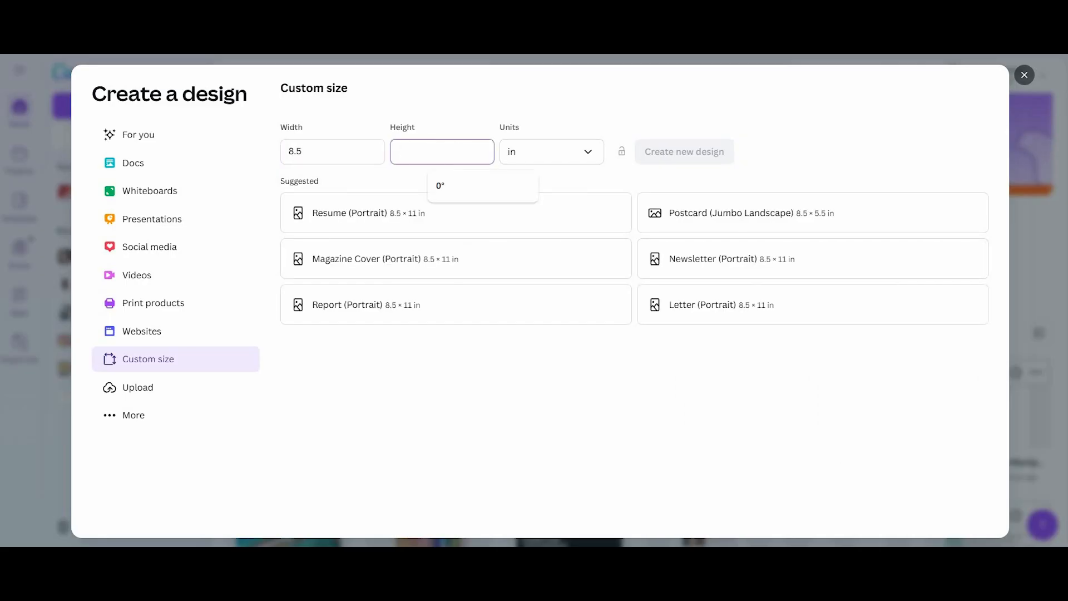
type("11")
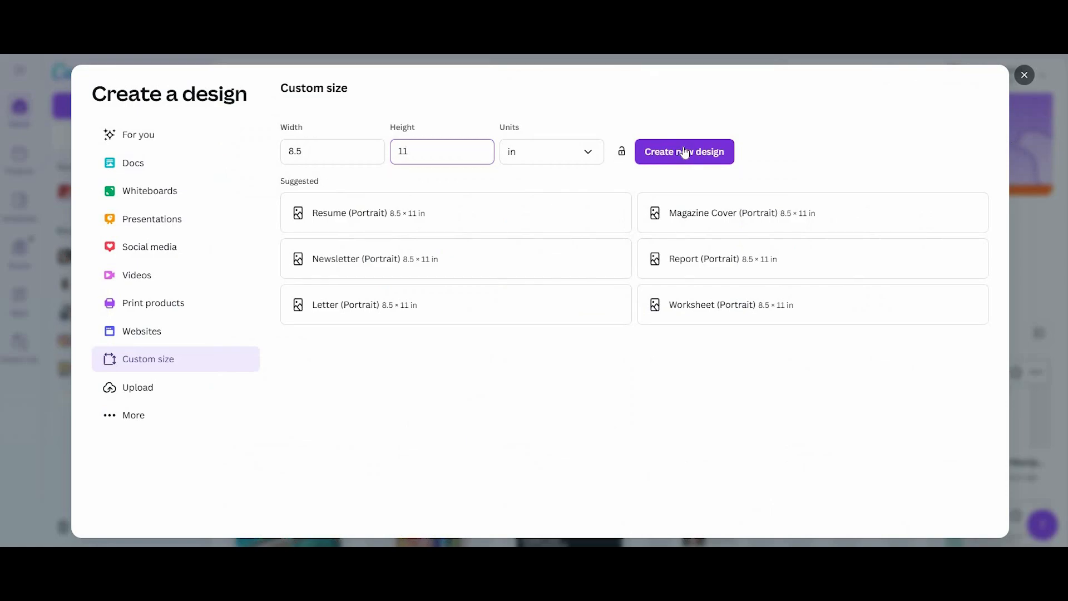
left_click(685, 154)
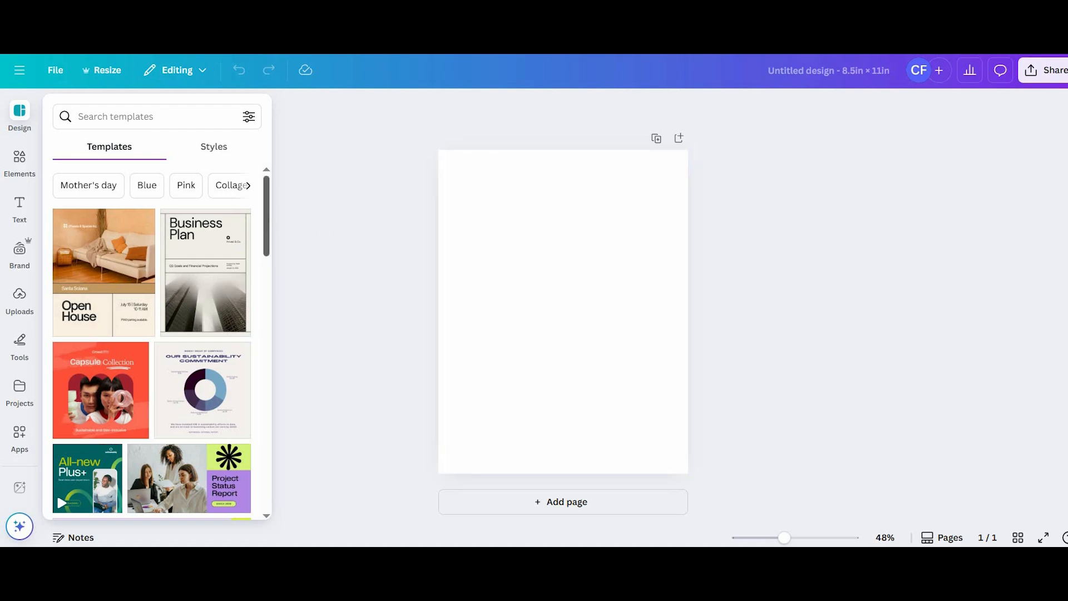
Look through the template gallery and the editor's available tools and apps, from Magic Media to the photo-effect apps
scroll(267, 222, "down", 1)
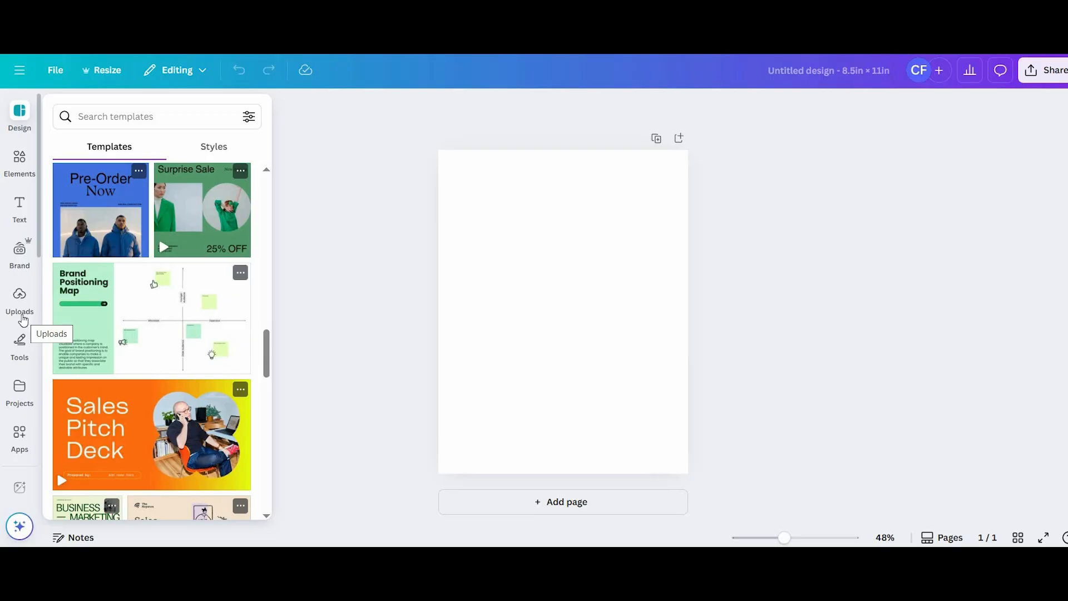
scroll(21, 309, "down", 2)
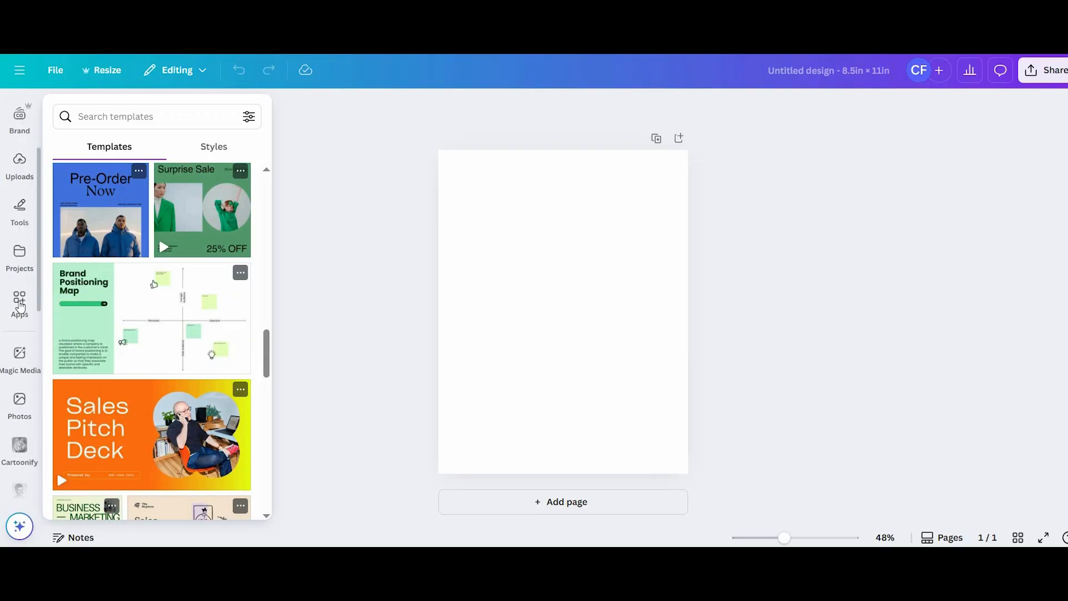
scroll(20, 306, "down", 6)
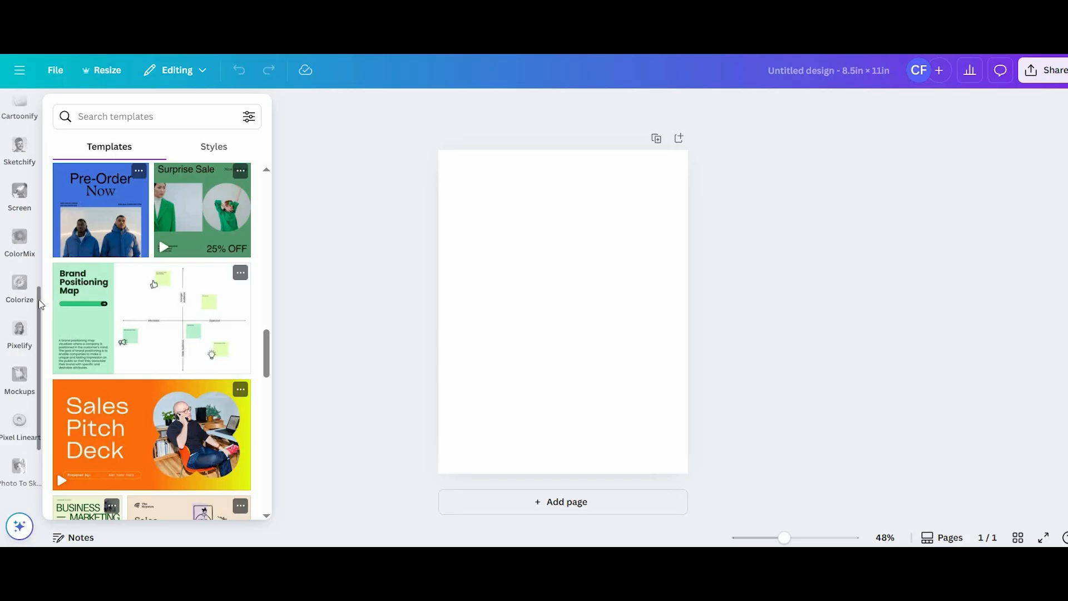
scroll(40, 304, "up", 1)
scroll(31, 278, "up", 2)
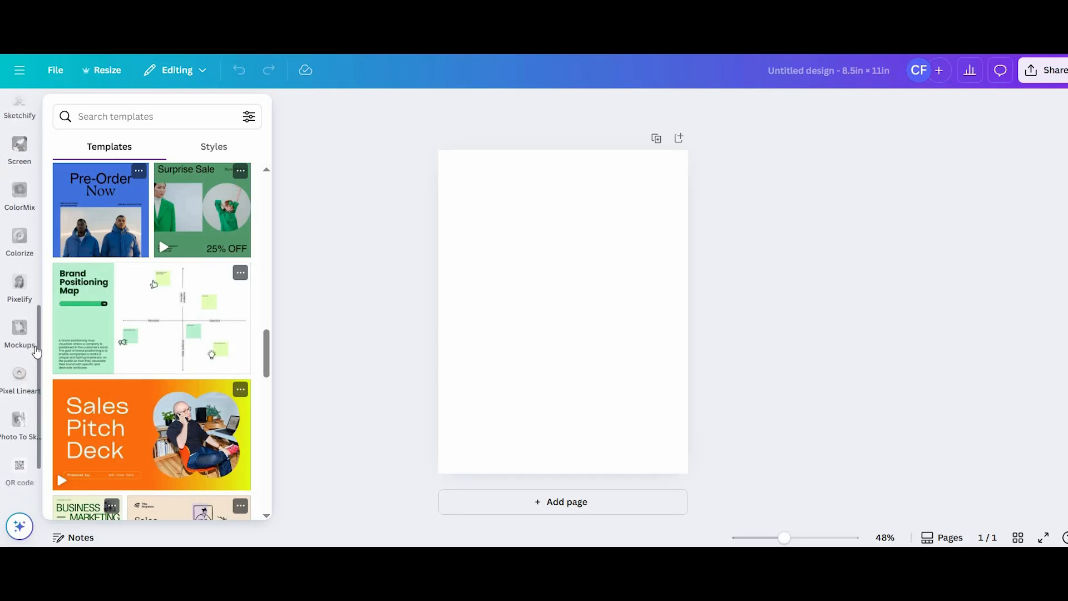
scroll(25, 245, "up", 5)
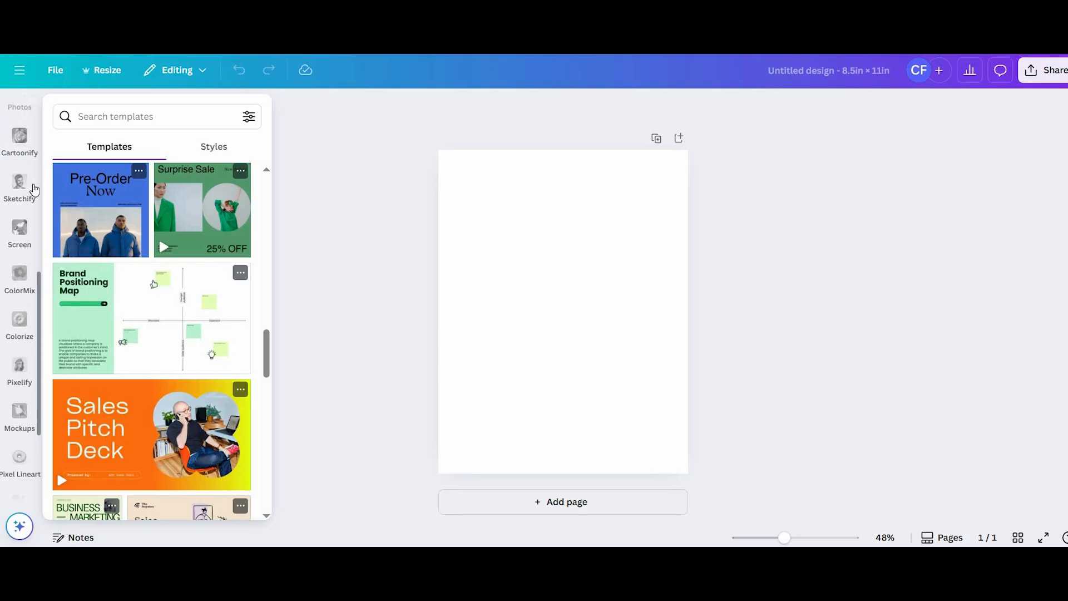
scroll(18, 263, "down", 10)
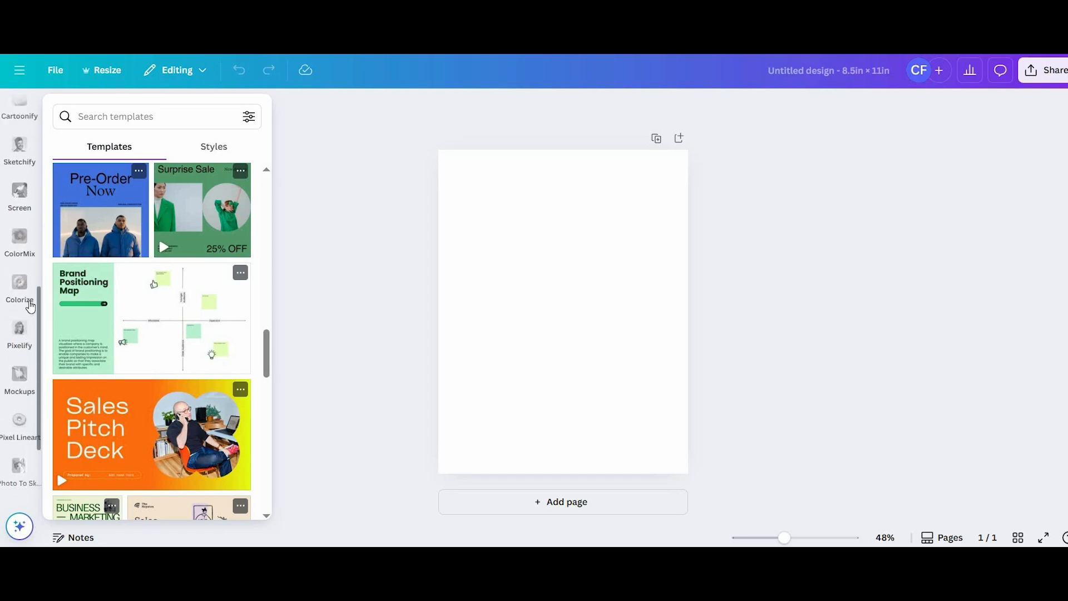
scroll(31, 306, "up", 3)
left_click(460, 186)
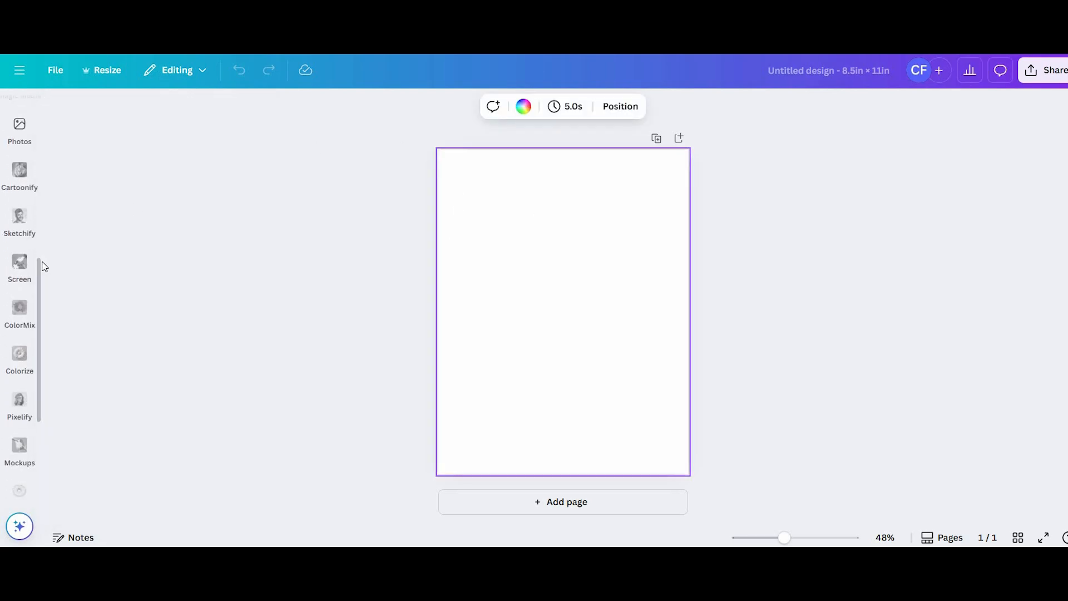
scroll(22, 289, "up", 4)
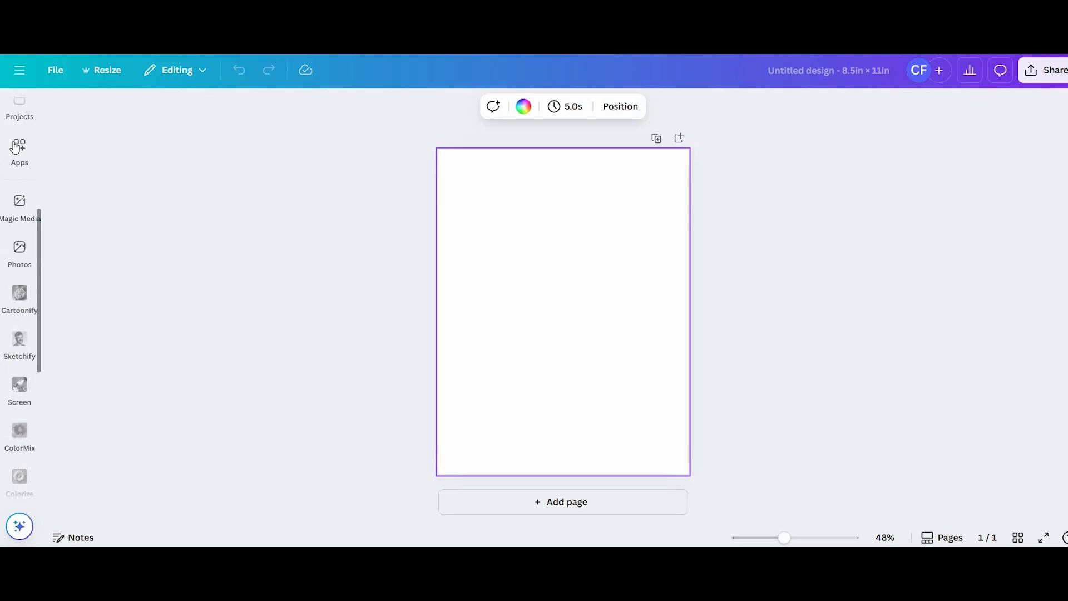
left_click(19, 124)
scroll(19, 312, "up", 1)
scroll(19, 428, "down", 5)
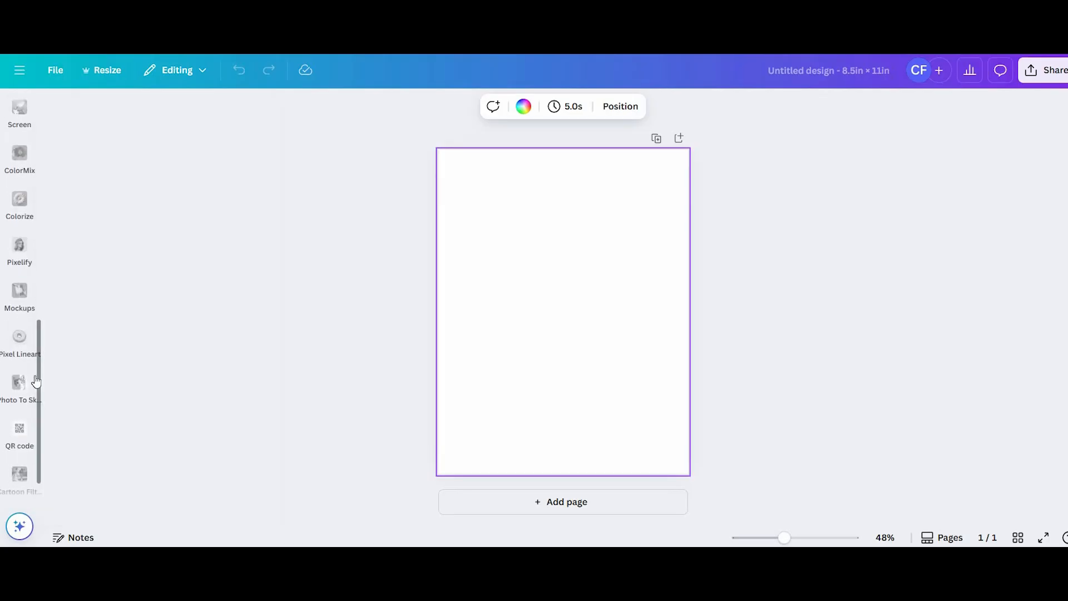
scroll(36, 381, "up", 1)
scroll(22, 333, "up", 5)
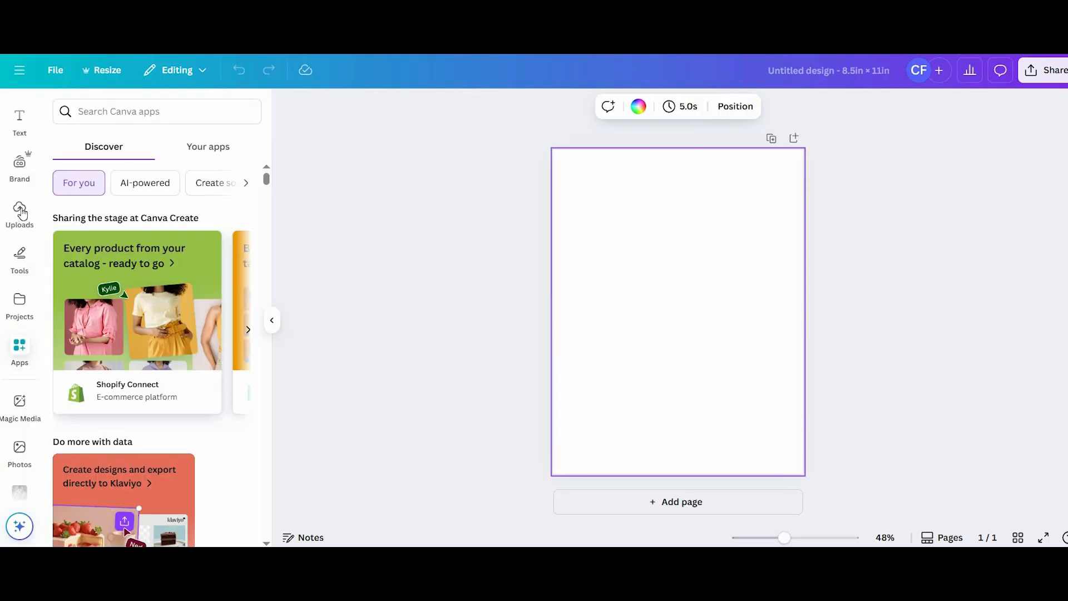
Upload the photo 20250502_135910.jpg of the dog sitting in an armchair from the Photos and AI Images folder
left_click(21, 213)
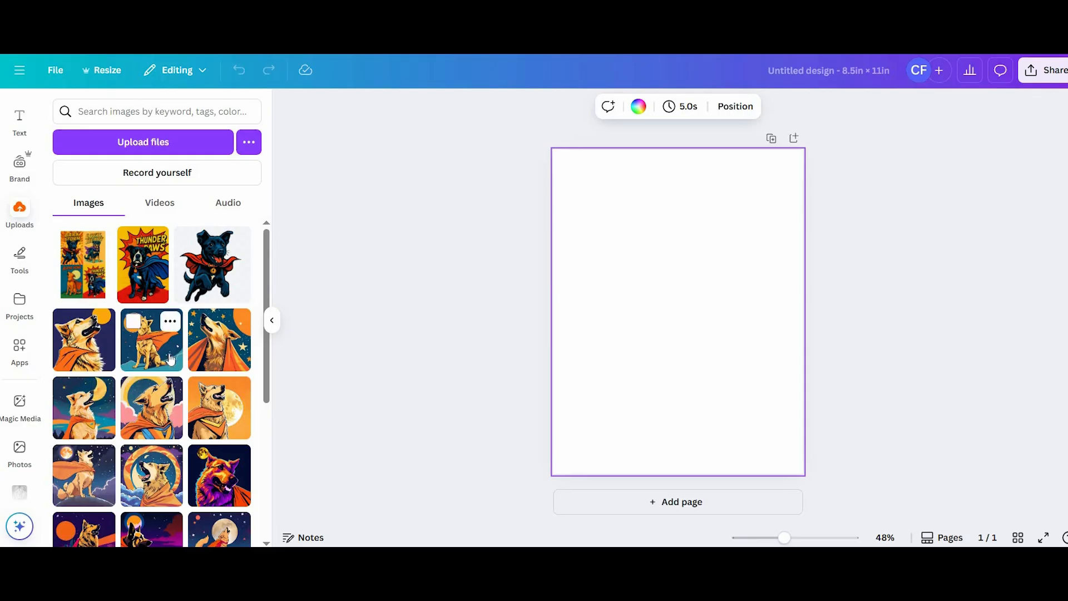
left_click(149, 144)
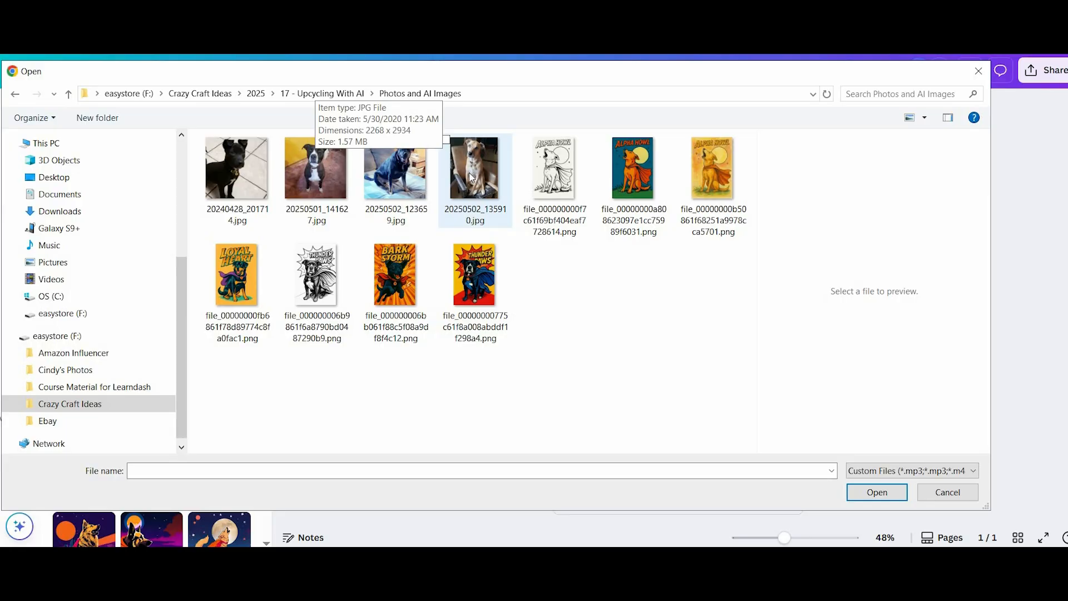
left_click(471, 172)
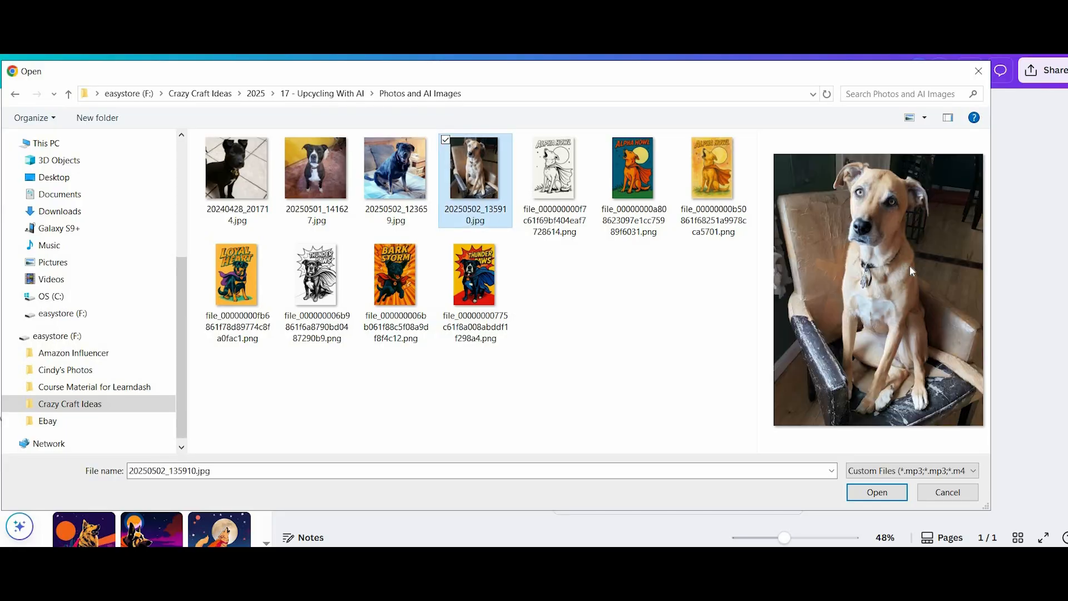
left_click(868, 497)
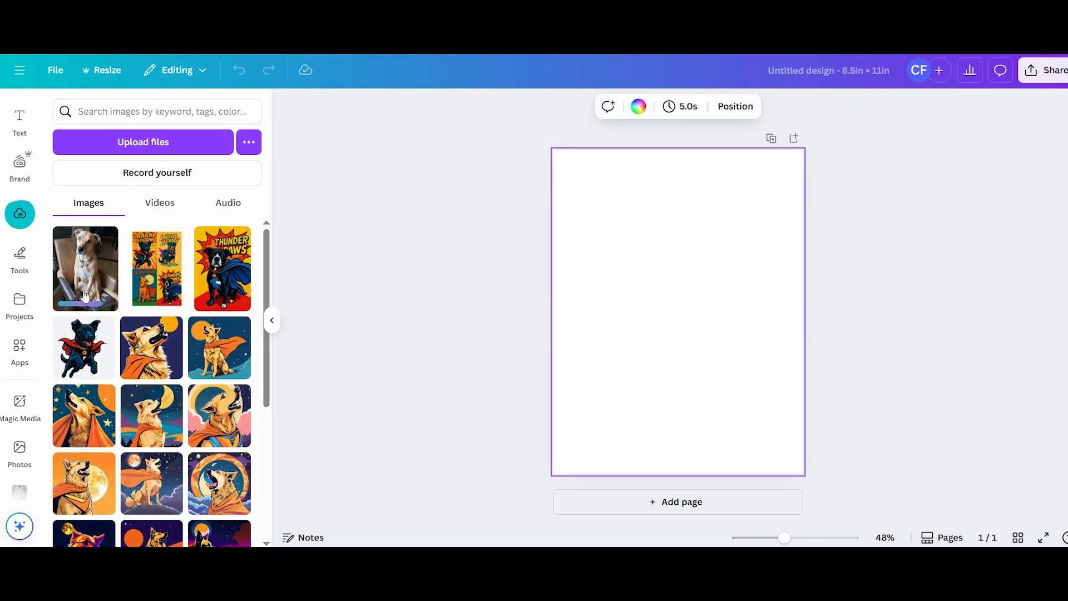
mouse_move(89, 290)
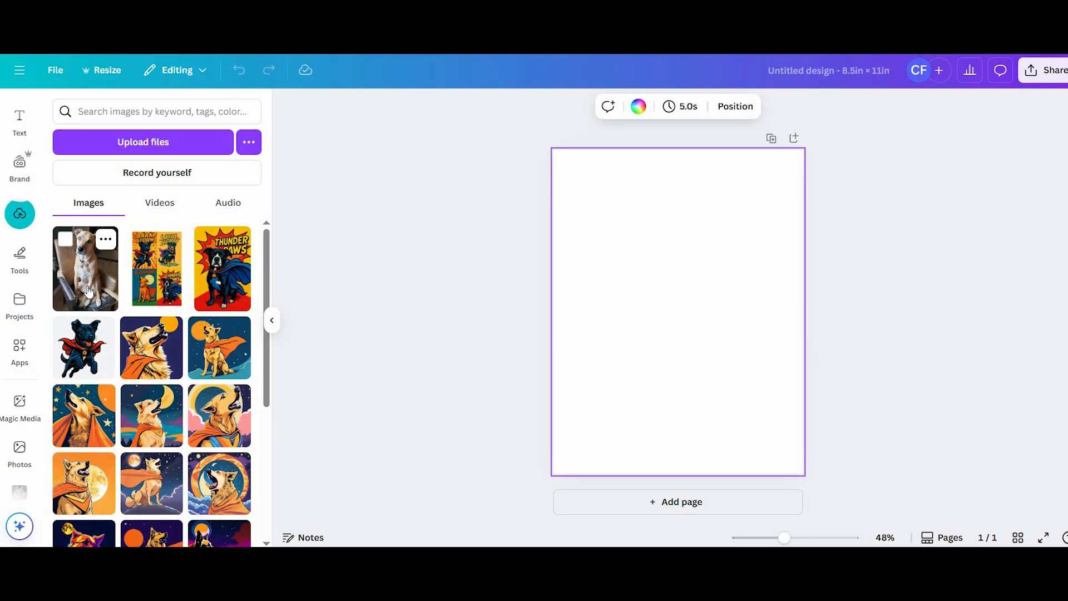
Upload the coloured Alpha Howl poster file_00000000a808623097e1cc75989f6031.png with the blue background from the Photos and AI Images folder
left_click(161, 143)
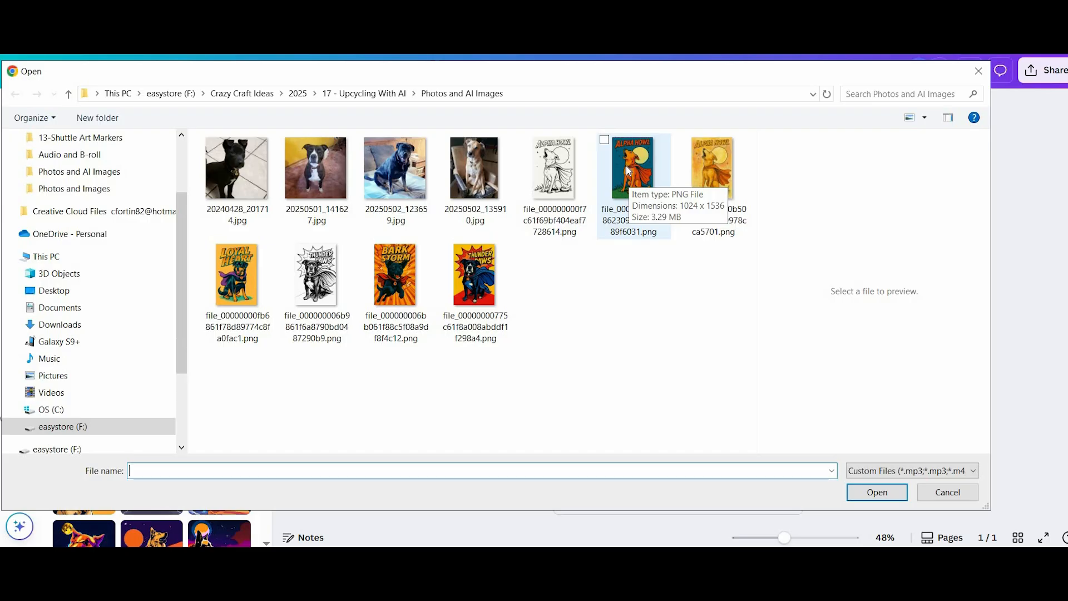
left_click(623, 164)
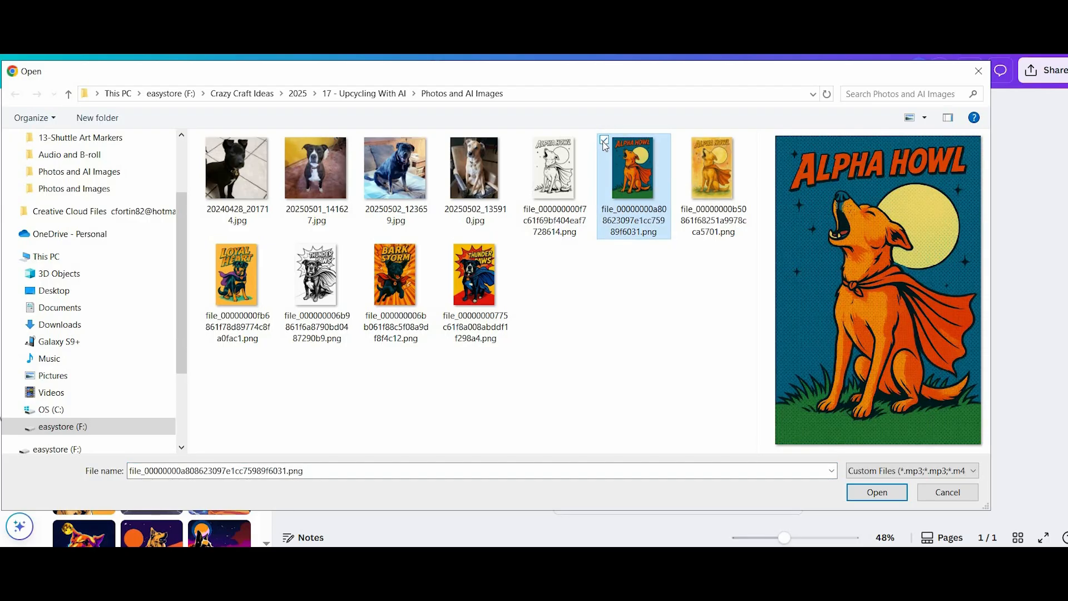
left_click(872, 495)
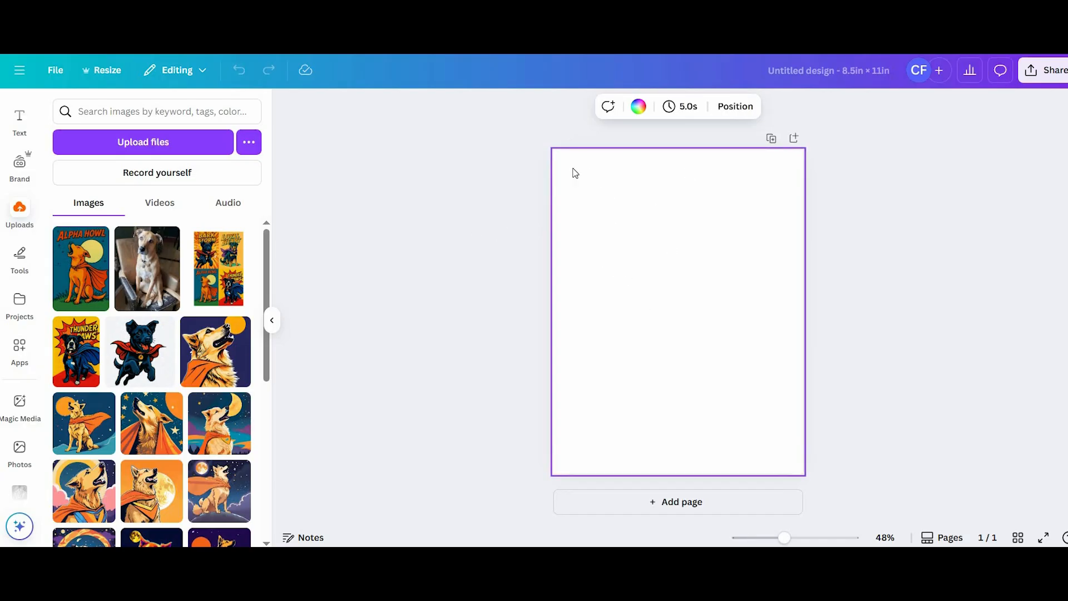
Place the uploaded photo of the dog in the armchair on the blank first page
left_click(501, 206)
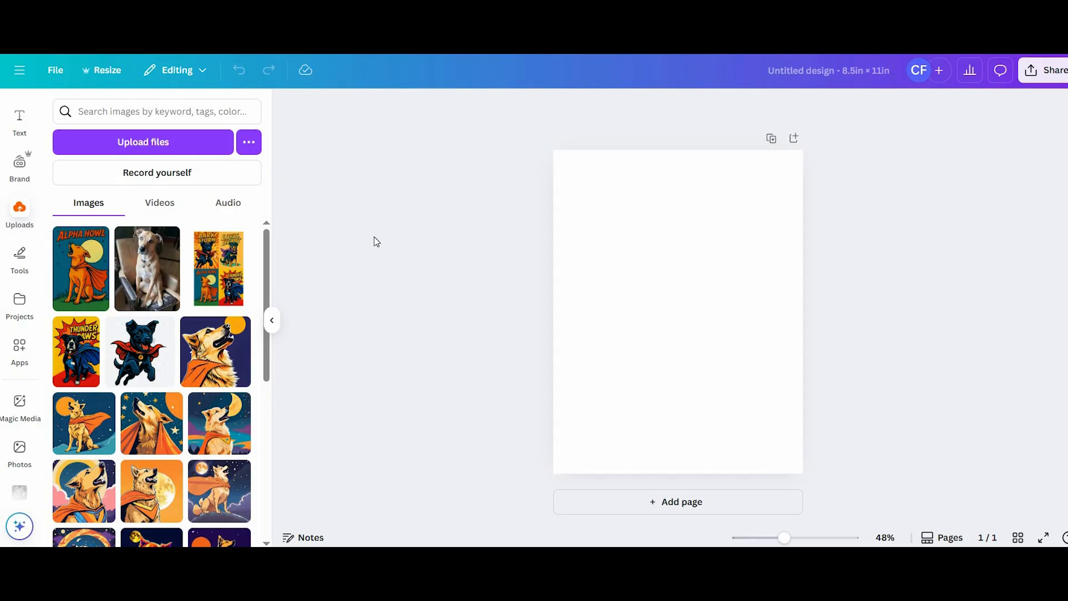
left_click(650, 240)
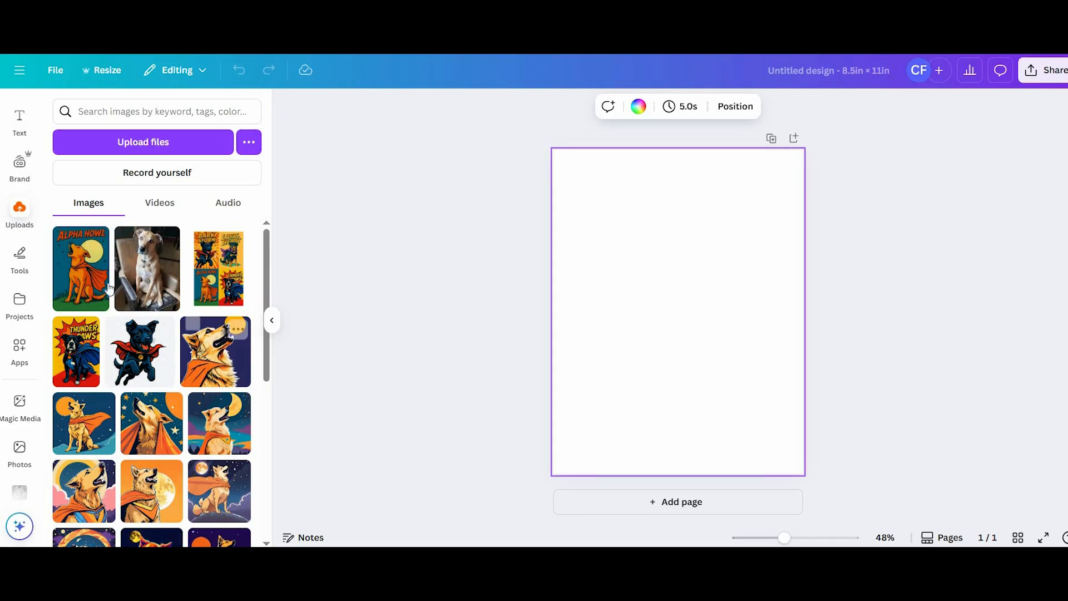
left_click(148, 279)
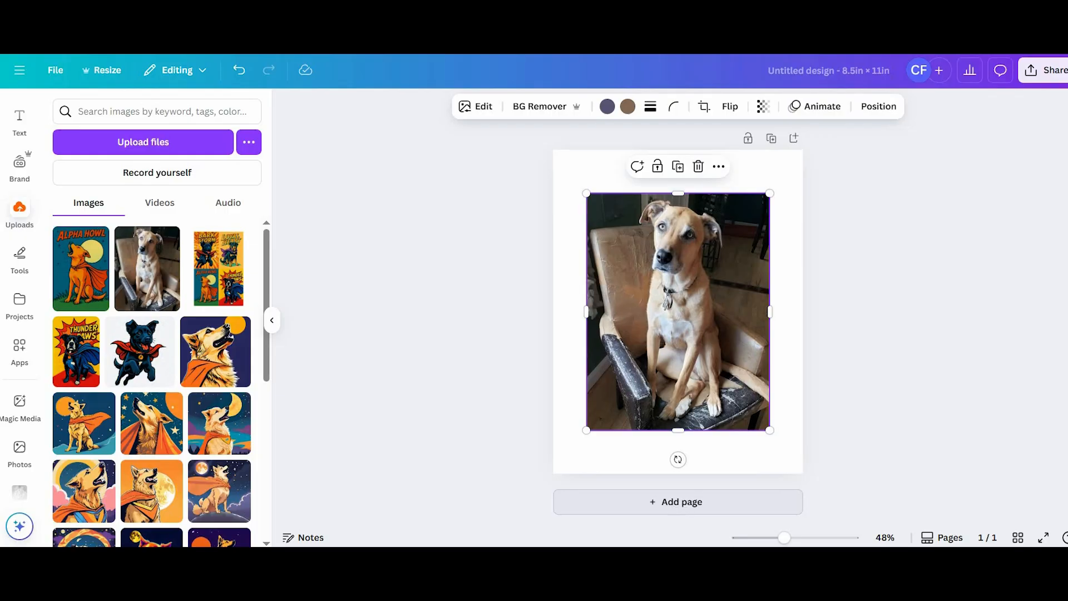
Add a second page and place the uploaded Alpha Howl poster image on it
left_click(672, 503)
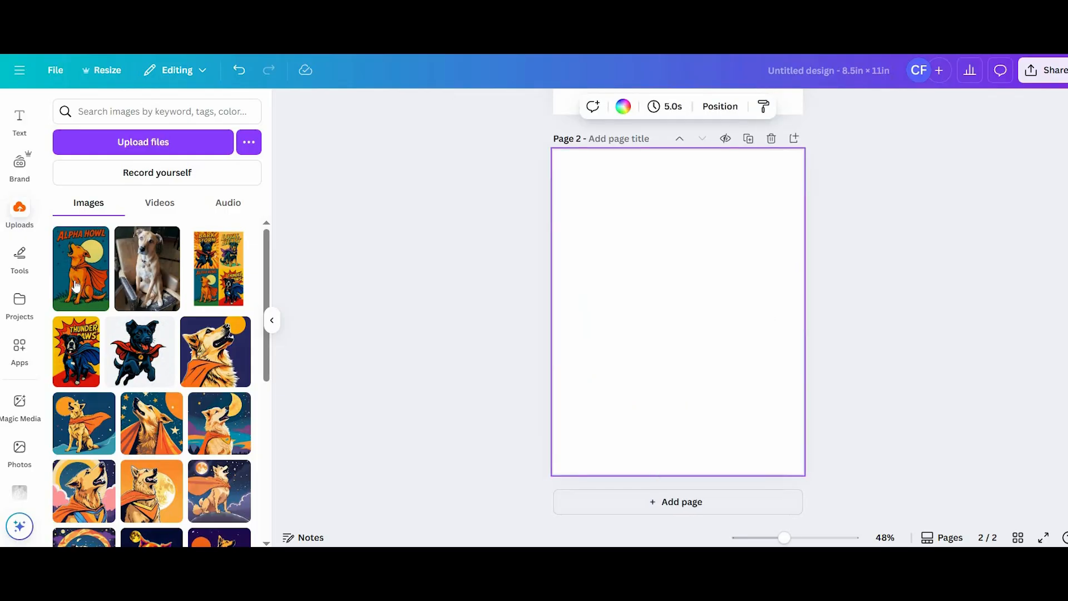
mouse_move(77, 284)
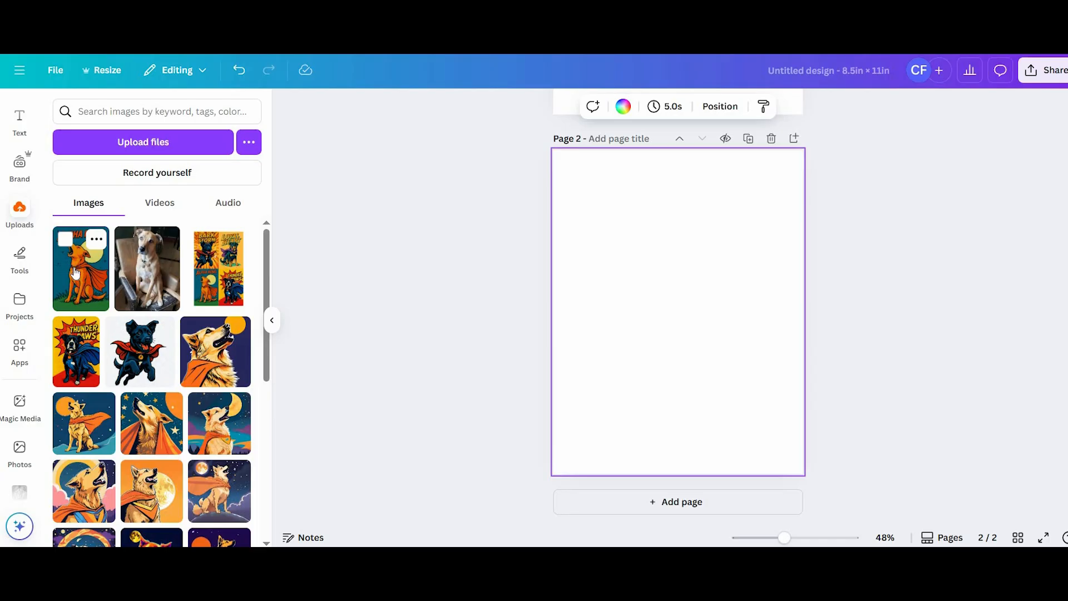
left_click(77, 278)
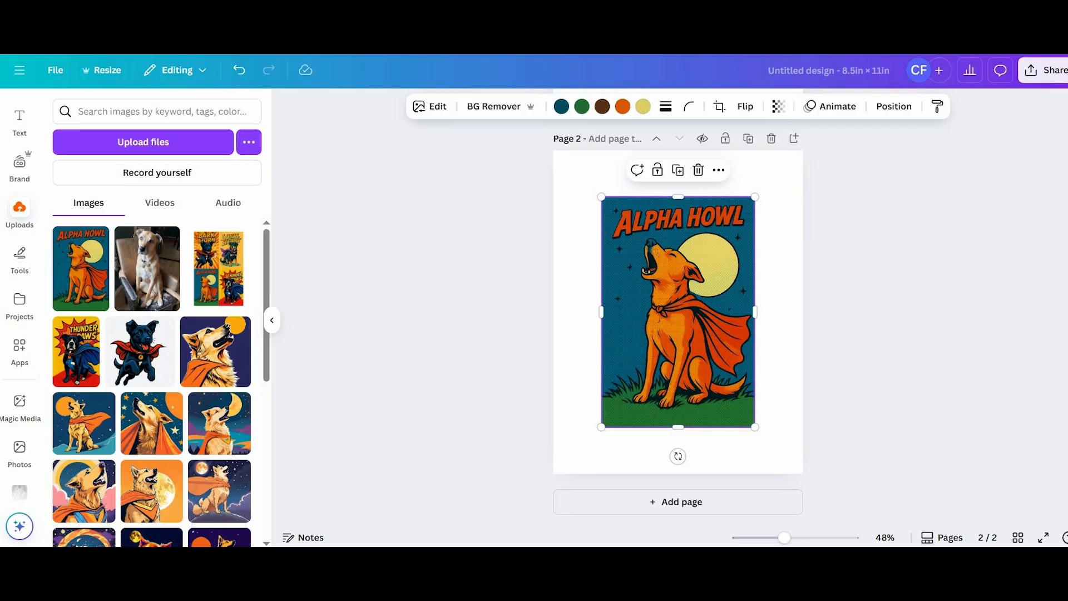
Enlarge the armchair dog photo on page 1 from its opposite corners until it fills the whole page
scroll(856, 211, "up", 3)
scroll(864, 288, "up", 5)
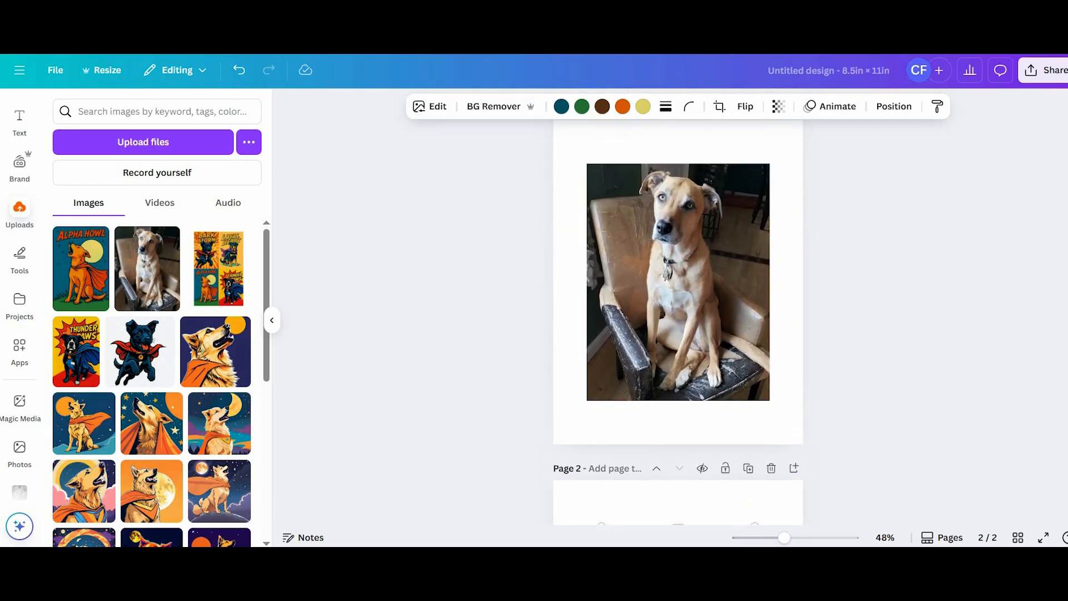
left_click(674, 306)
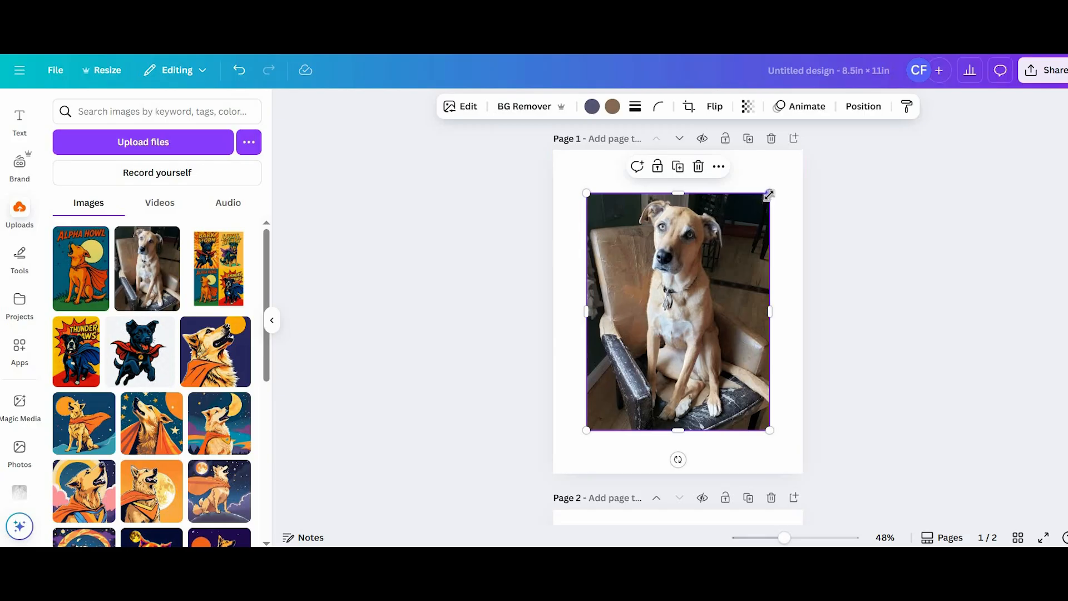
left_click_drag(769, 193, 802, 149)
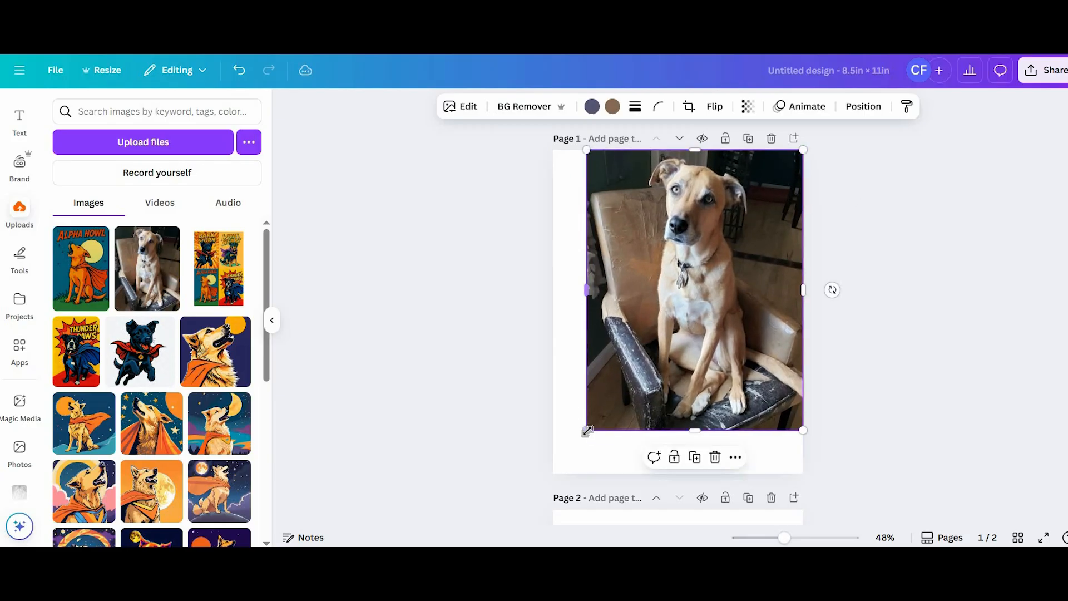
left_click_drag(587, 430, 553, 473)
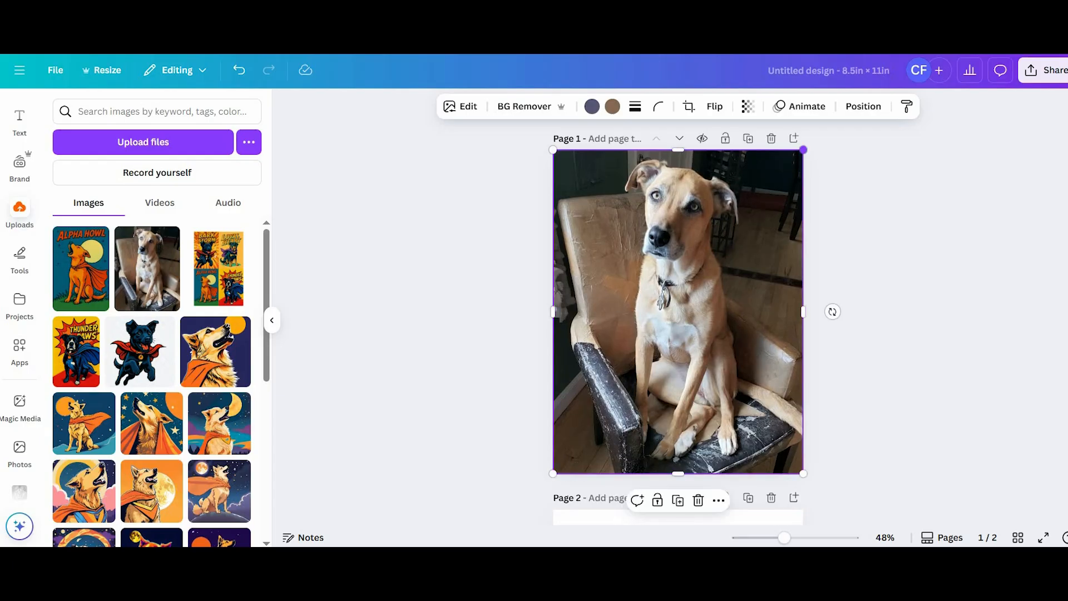
mouse_move(803, 149)
left_mouse_down()
mouse_move(860, 80)
mouse_move(803, 150)
left_mouse_up()
left_click(463, 243)
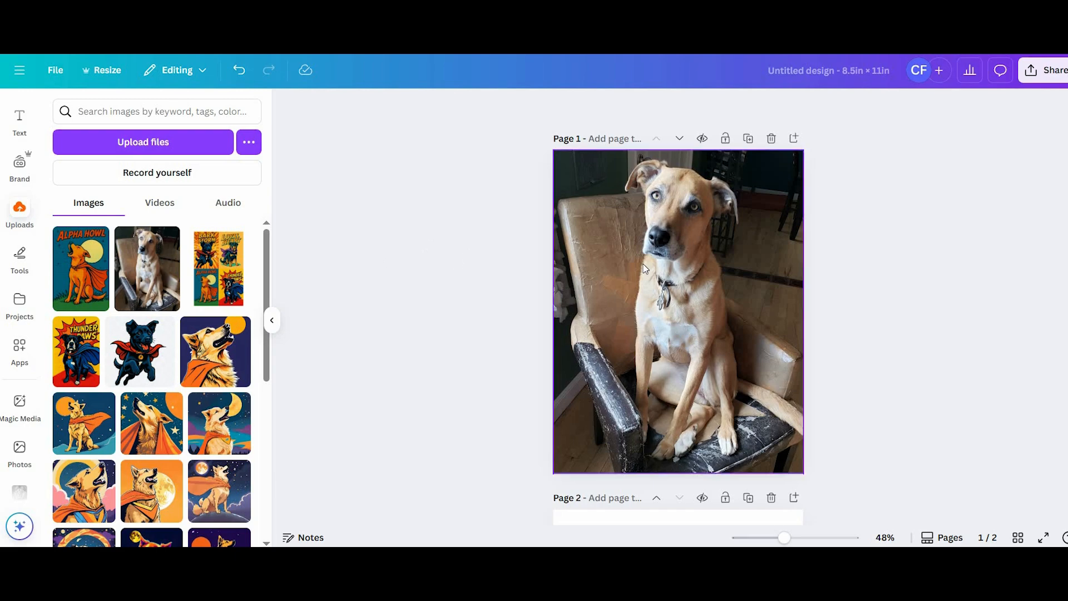
left_click(618, 211)
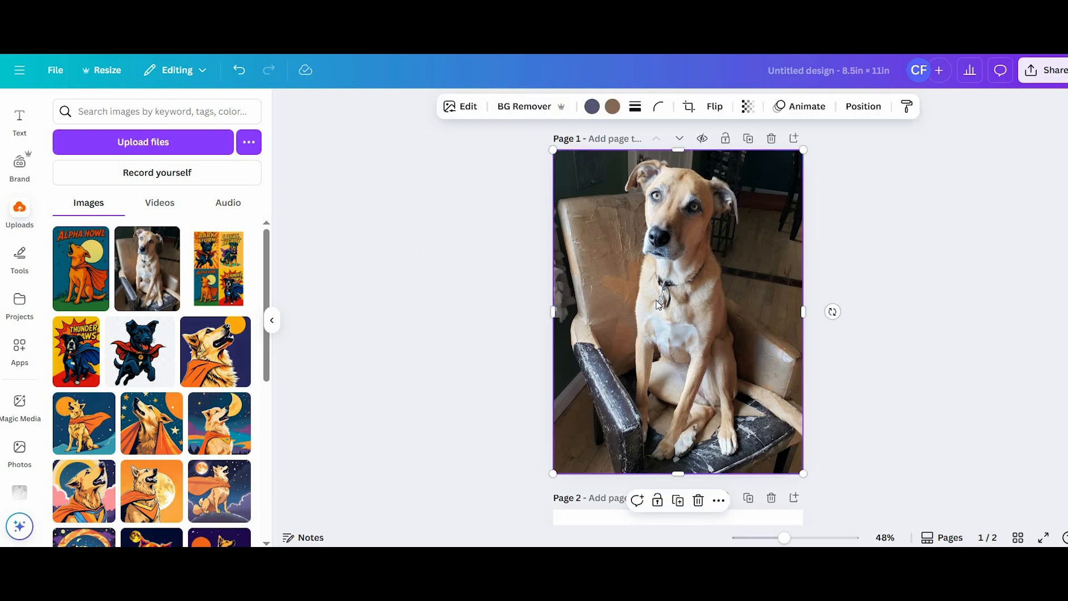
left_click(421, 229)
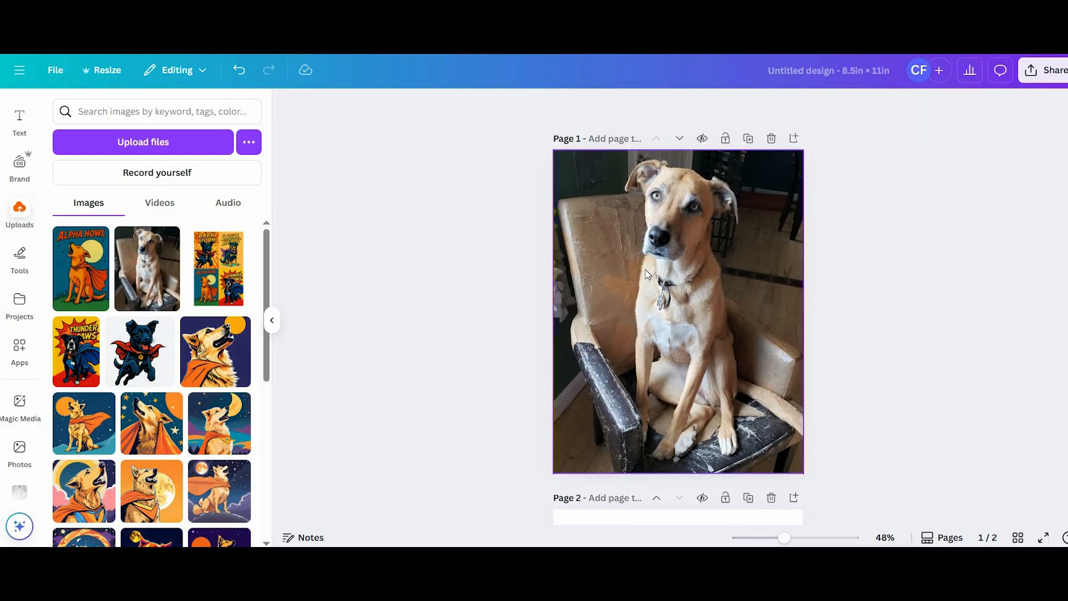
Try removing the background of the dog photo on page 1, and reset the removal to restore the original image
left_click(636, 285)
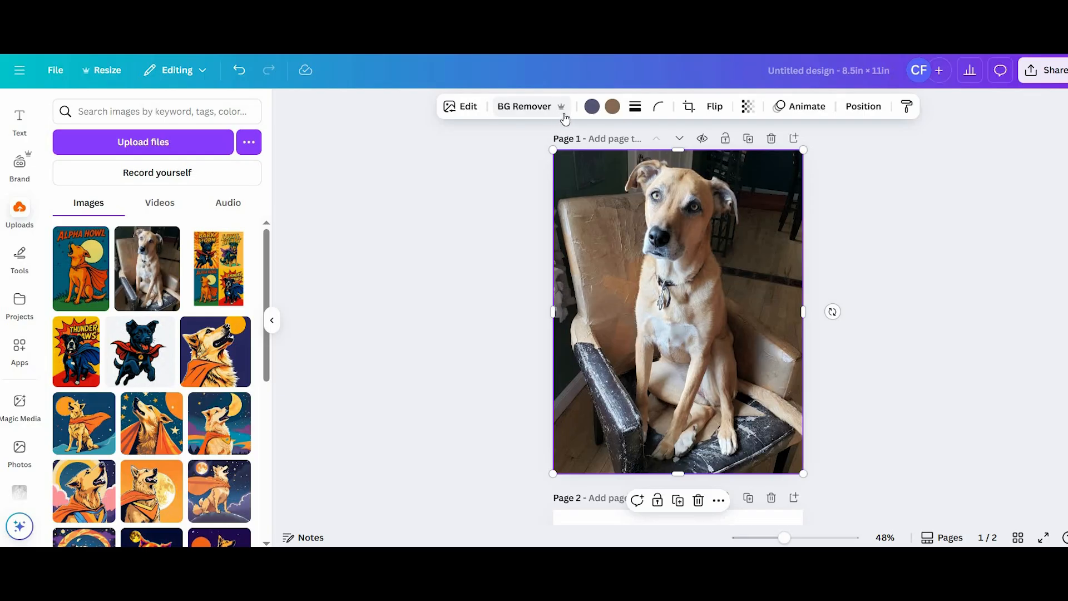
left_click(523, 109)
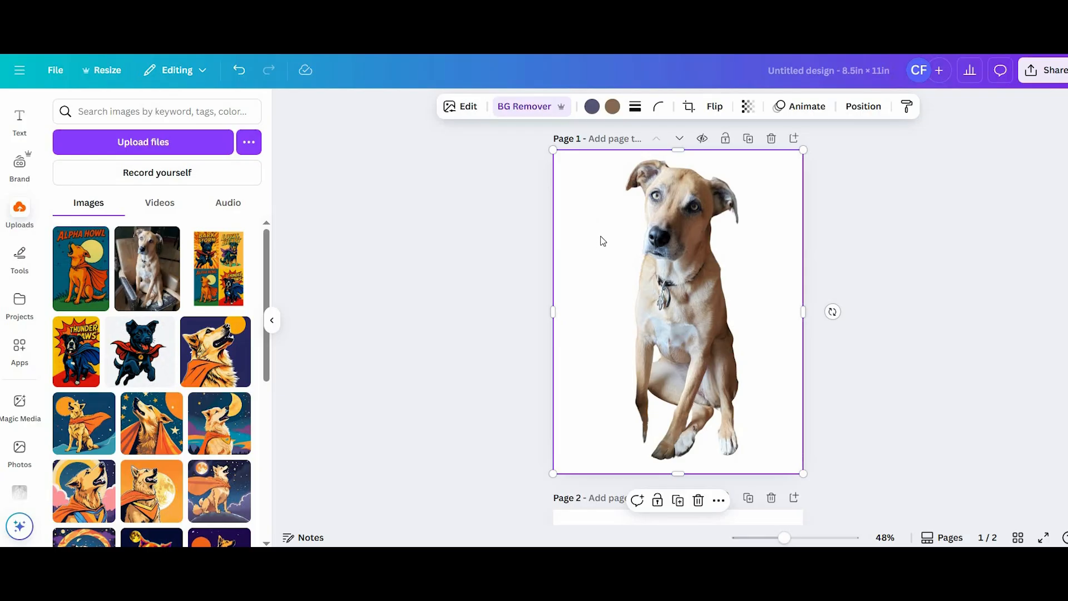
left_click(524, 107)
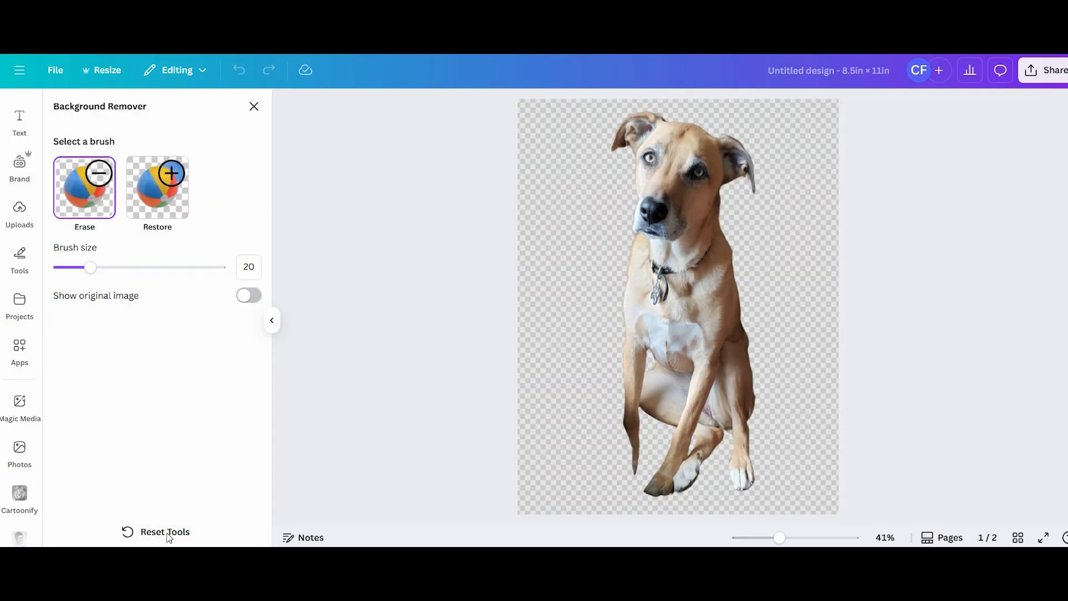
left_click(163, 533)
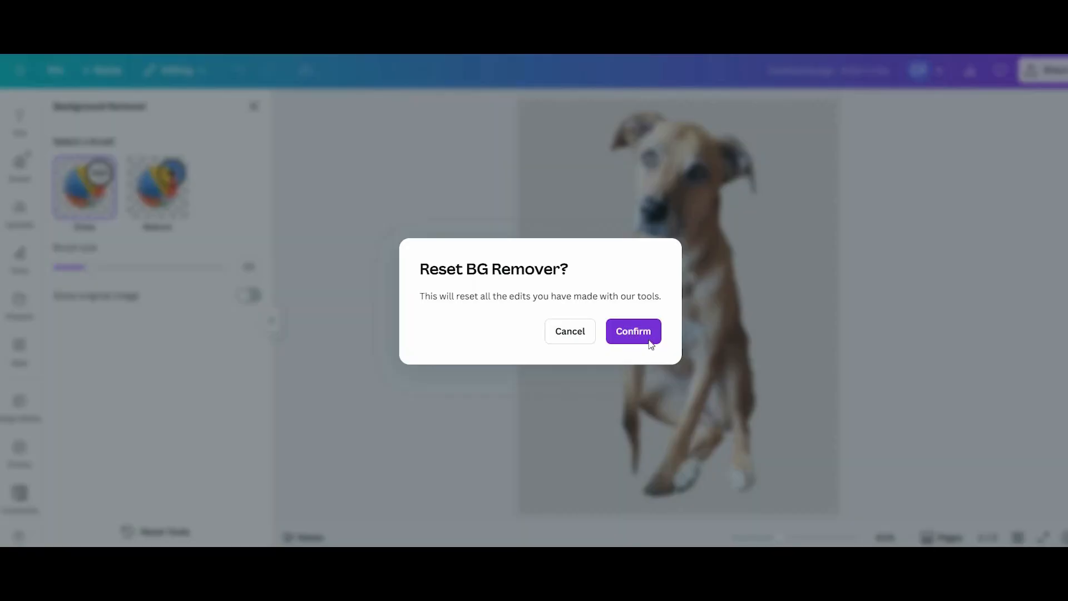
left_click(639, 335)
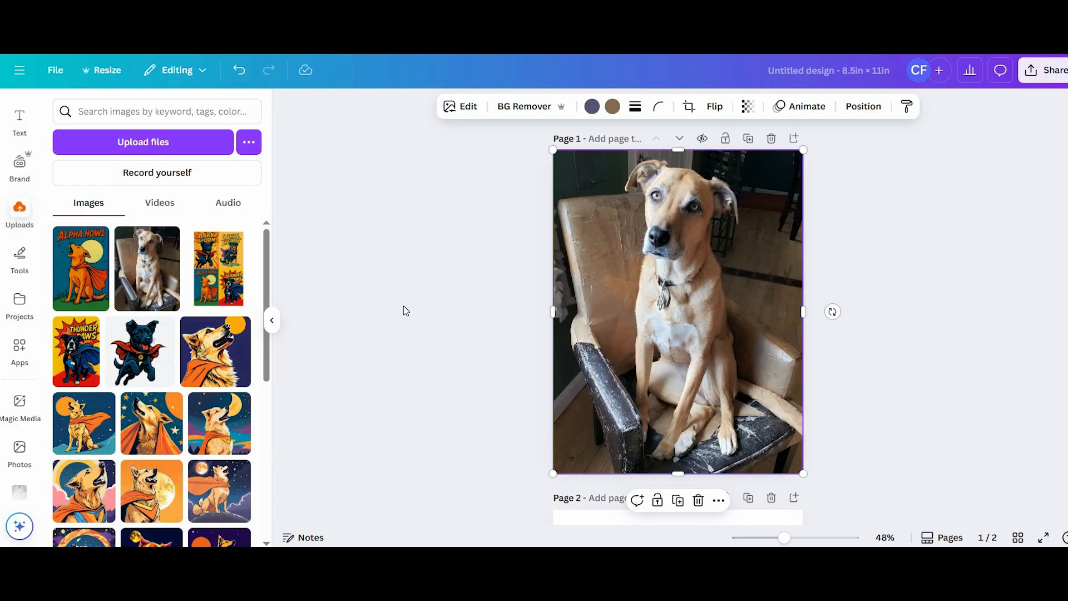
Try a brightness of 46 in the dog photo's image adjustments, and return the brightness to 0
left_click(466, 110)
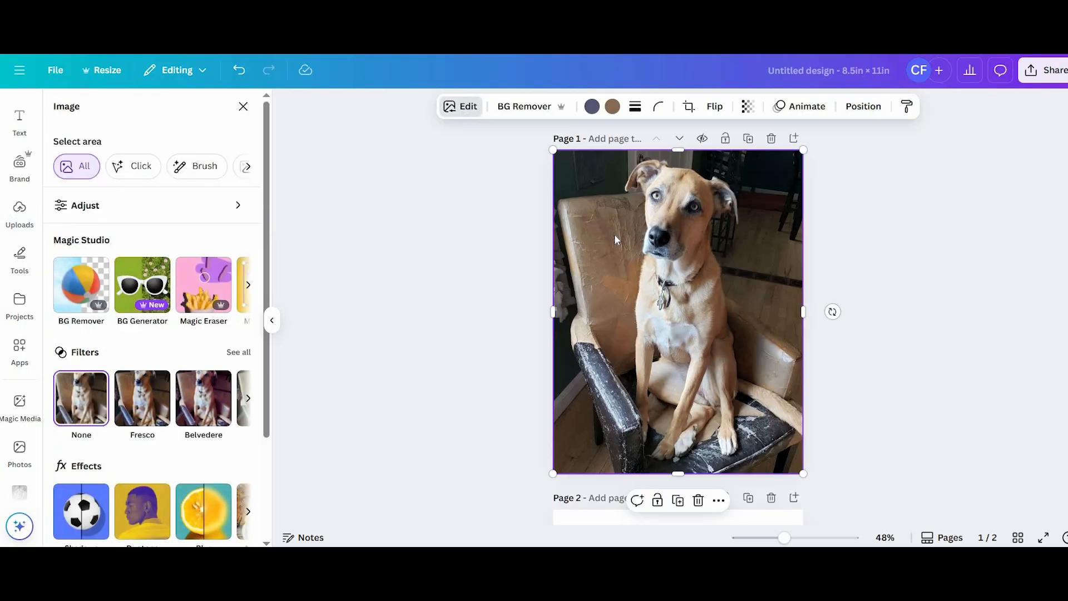
scroll(84, 173, "down", 1)
left_click(84, 168)
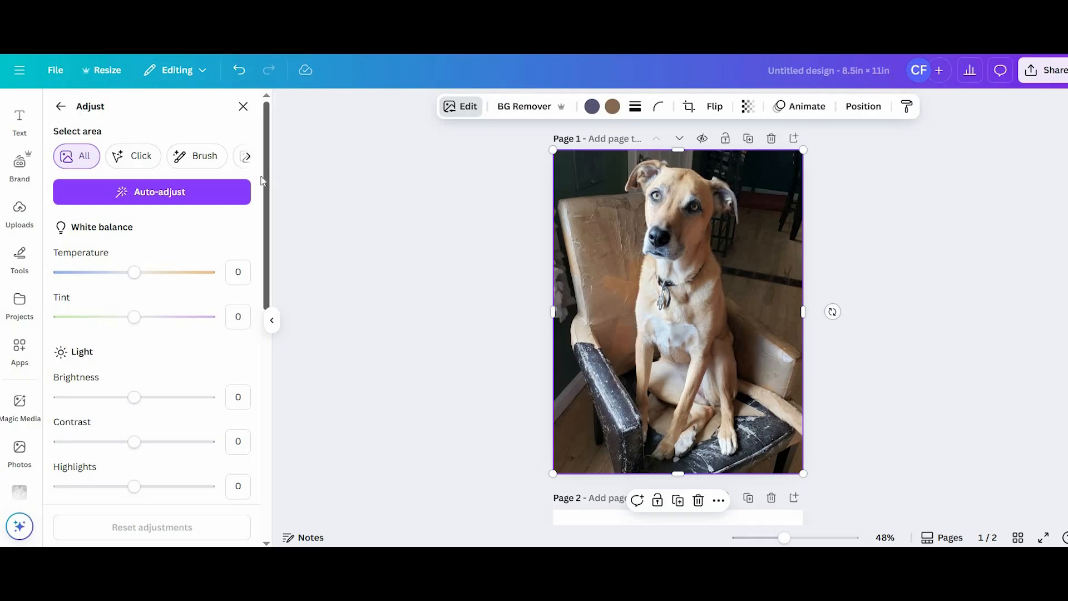
scroll(189, 210, "down", 3)
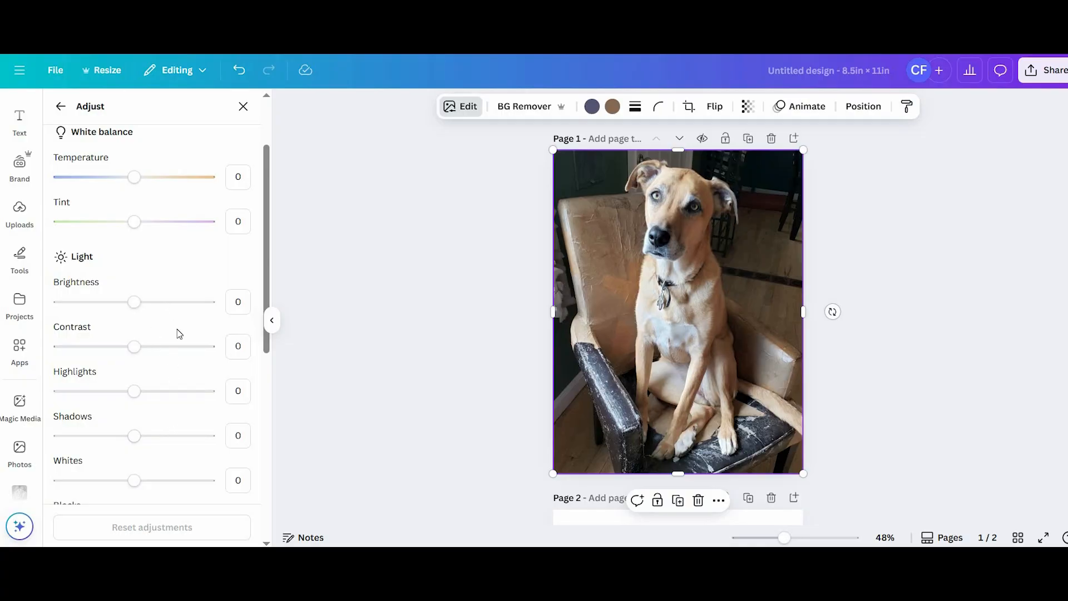
left_click(169, 302)
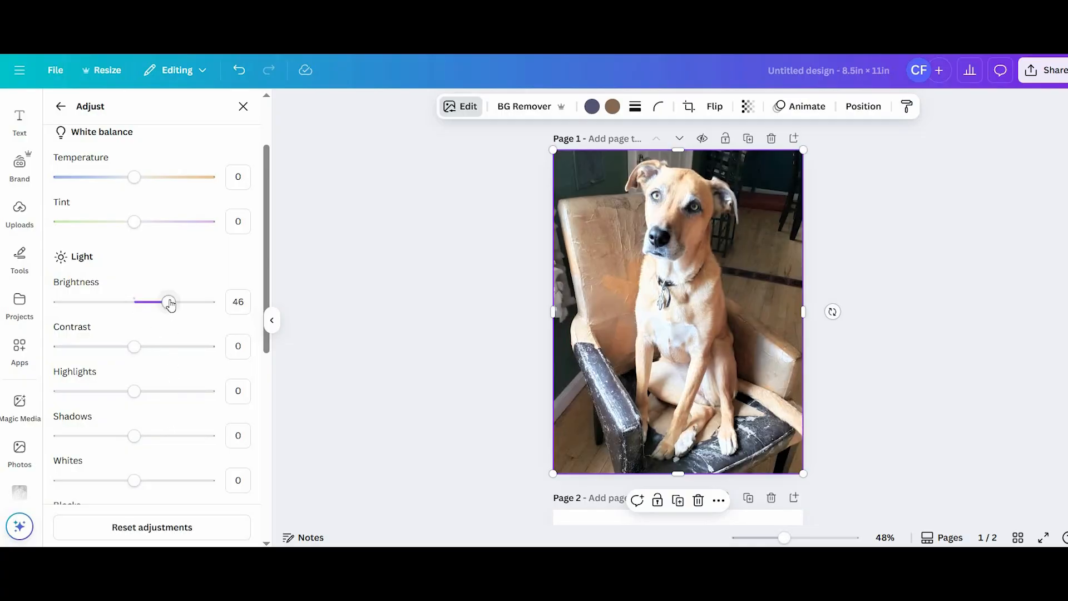
left_click(138, 306)
Try a sharpness of 43 in the dog photo's texture adjustments, and return the sharpness to 0
scroll(158, 388, "down", 3)
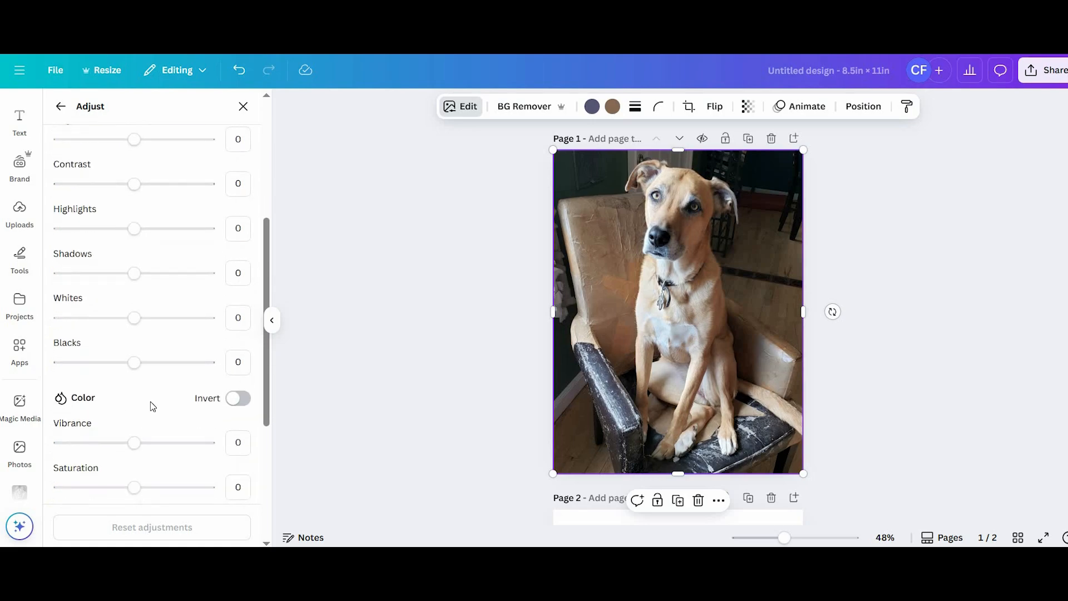
scroll(128, 379, "down", 2)
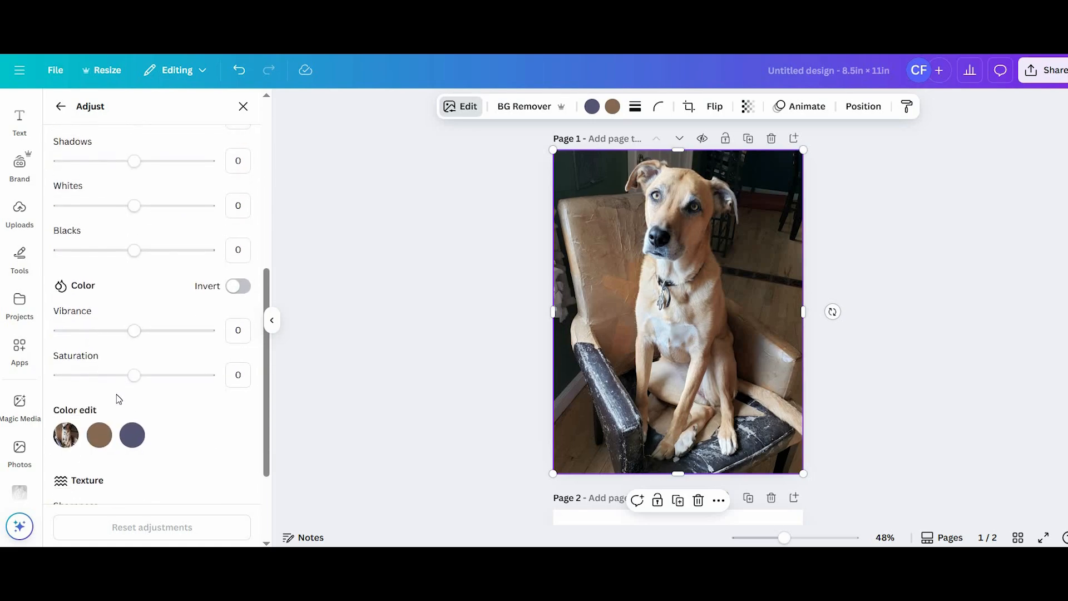
scroll(74, 400, "down", 3)
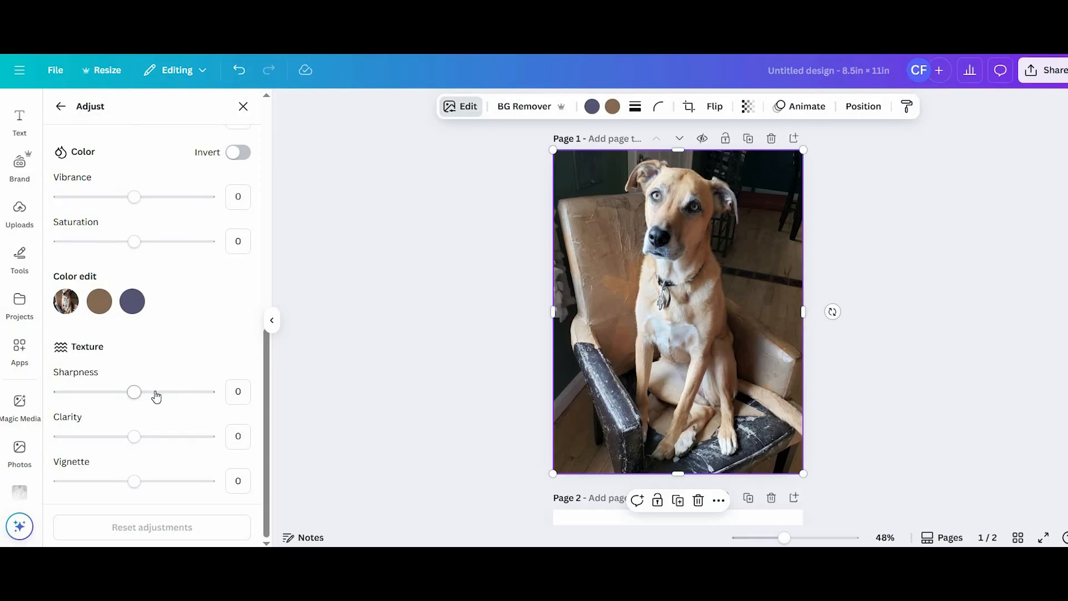
left_click_drag(158, 396, 176, 392)
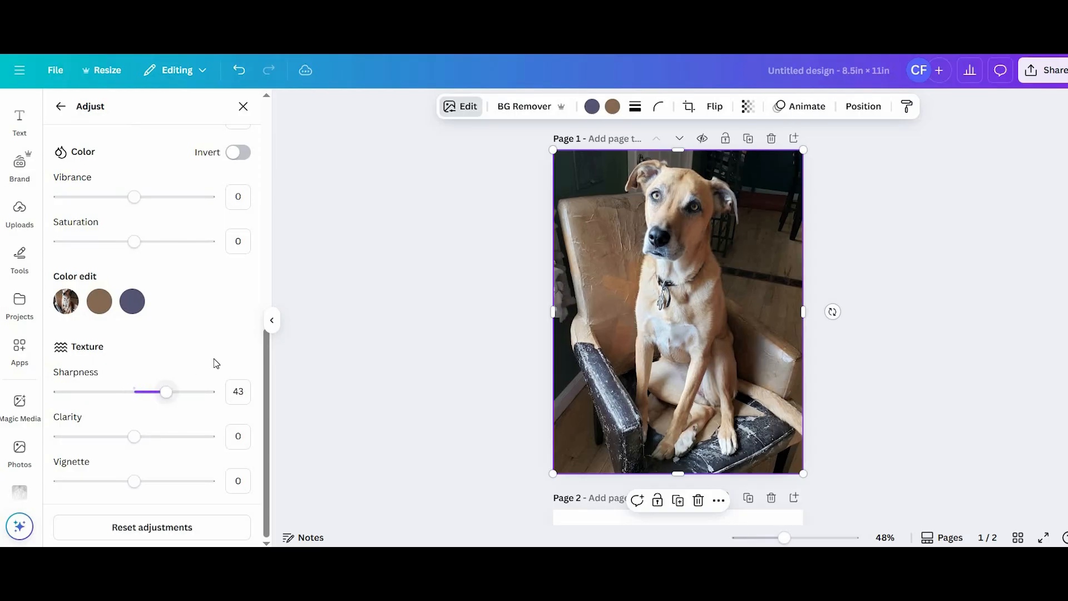
left_click(135, 392)
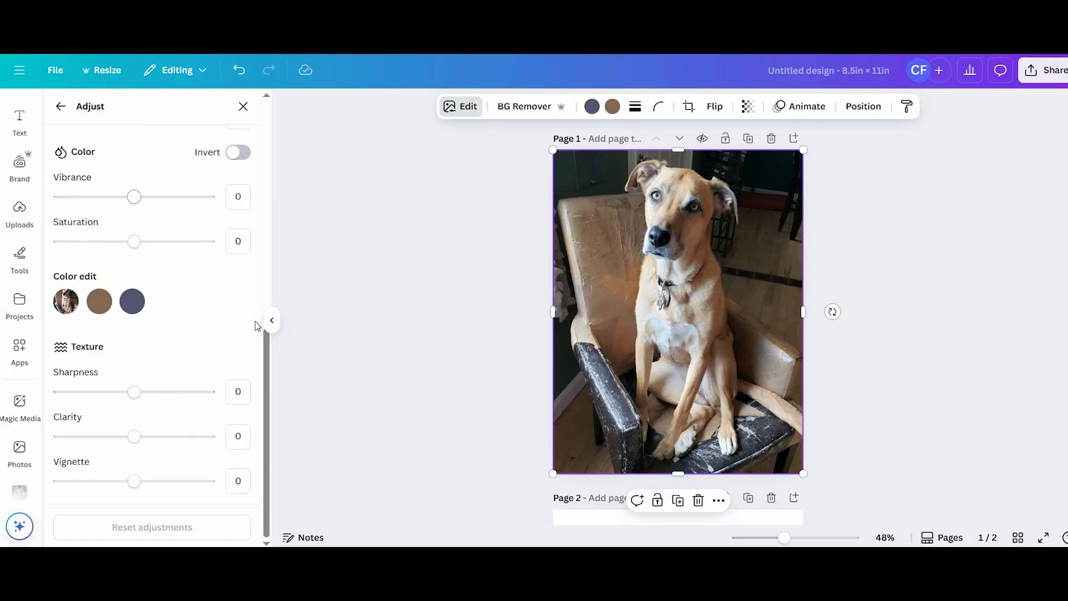
scroll(266, 389, "up", 3)
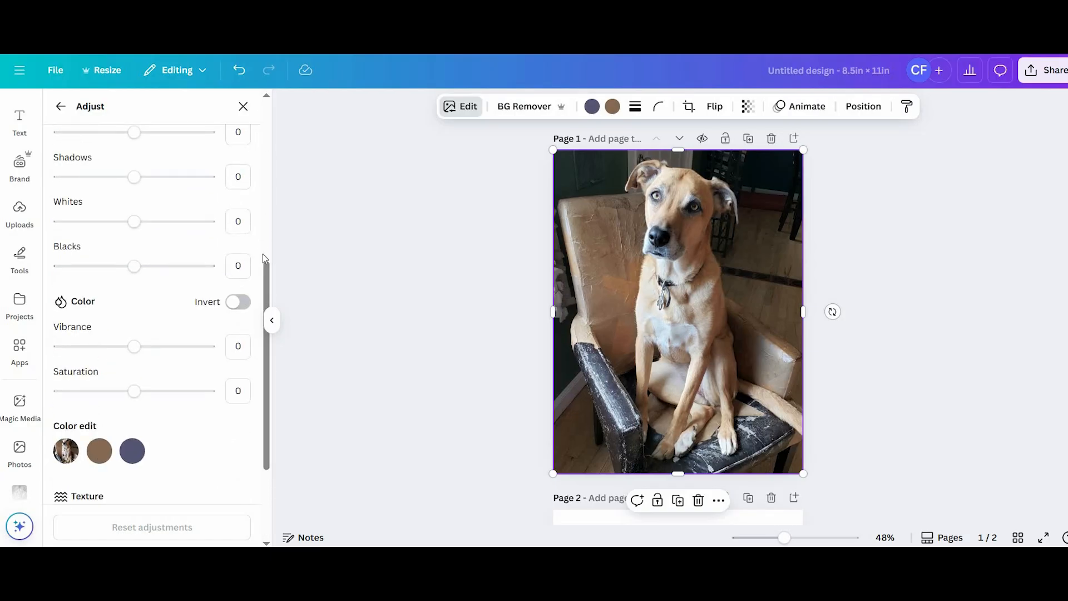
scroll(265, 259, "up", 3)
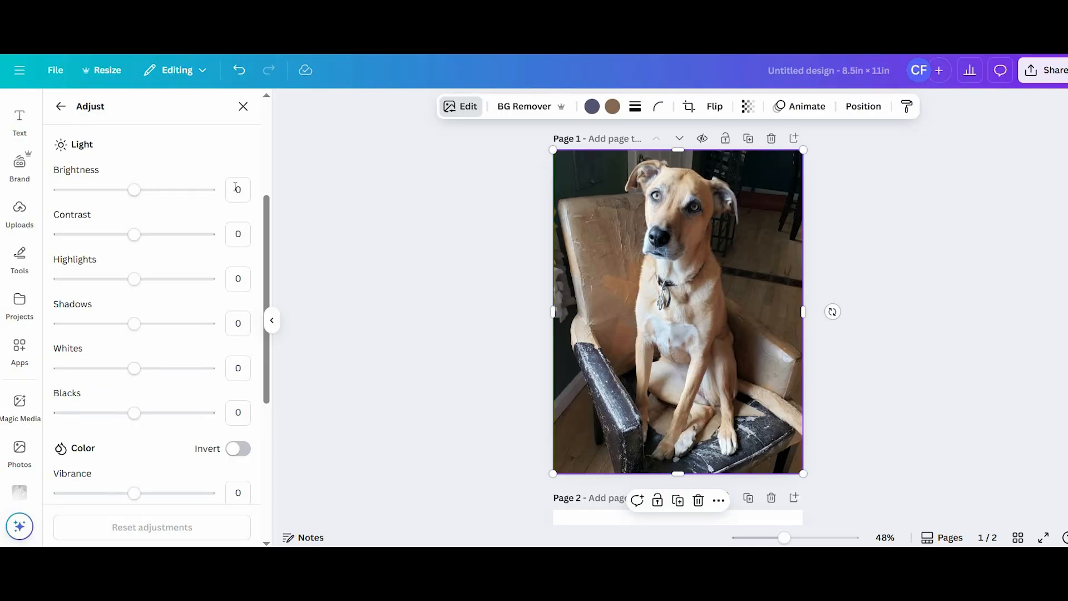
left_click(237, 189)
double_click(239, 190)
Limit the adjustments to the dog photo's background area, set its brightness to 91, and leave the adjustments
scroll(196, 185, "up", 5)
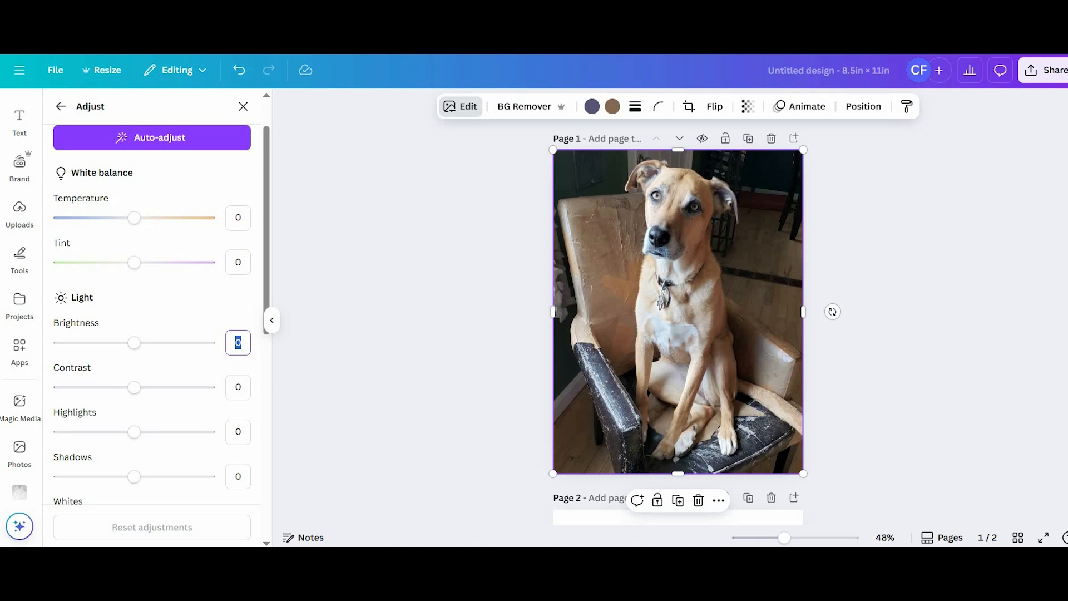
scroll(200, 243, "up", 2)
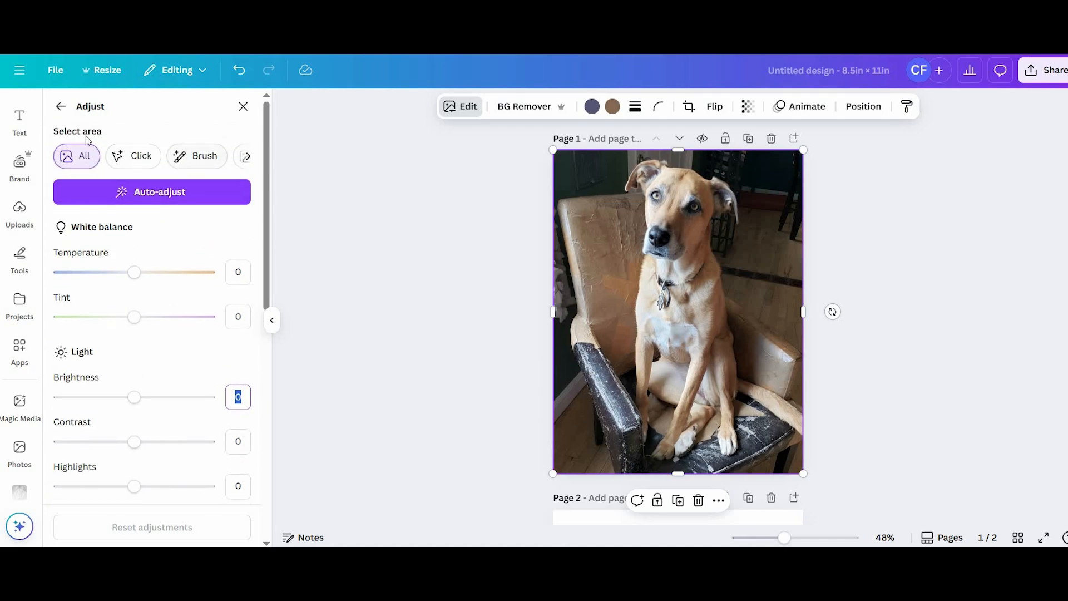
left_click(247, 160)
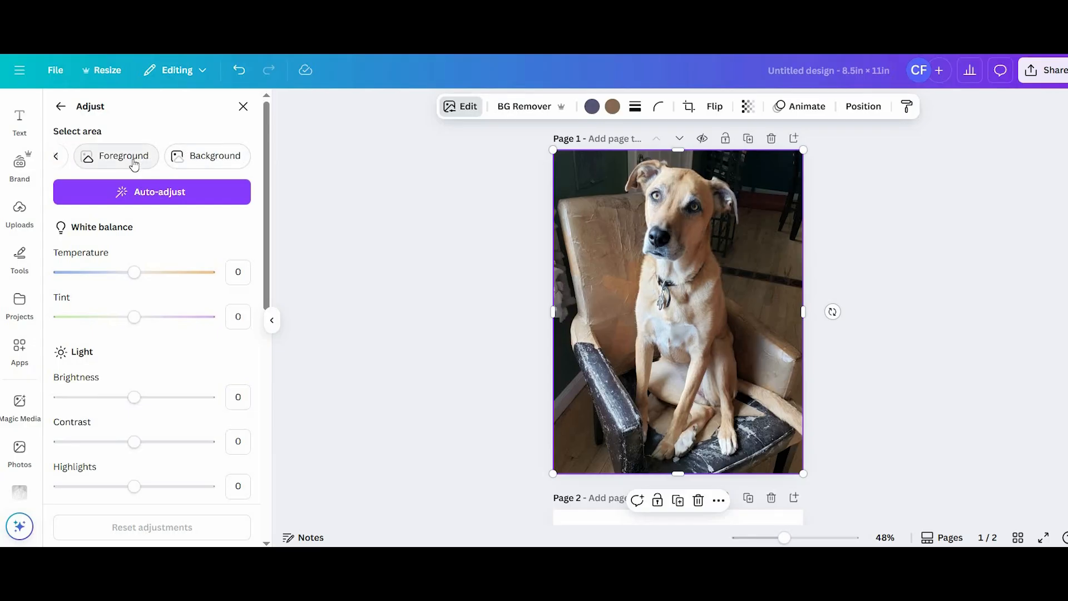
left_click(215, 161)
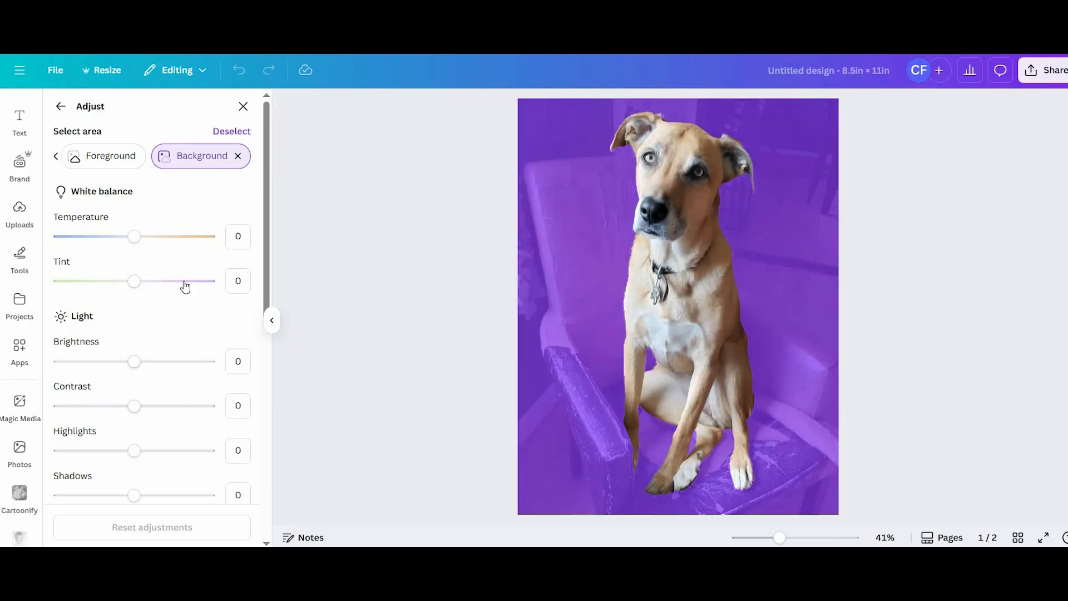
left_click(205, 363)
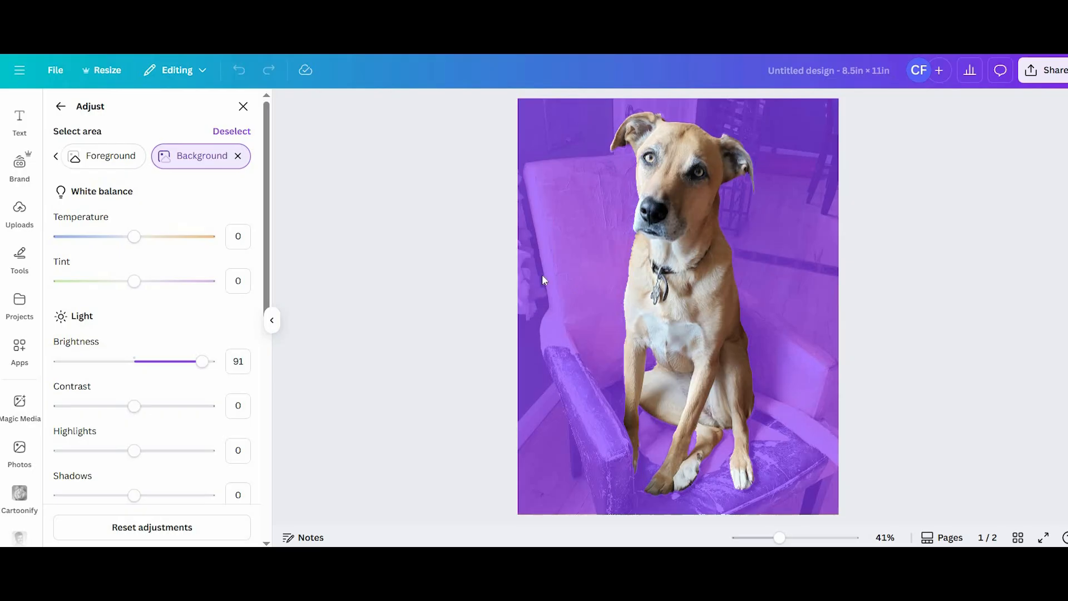
left_click(231, 132)
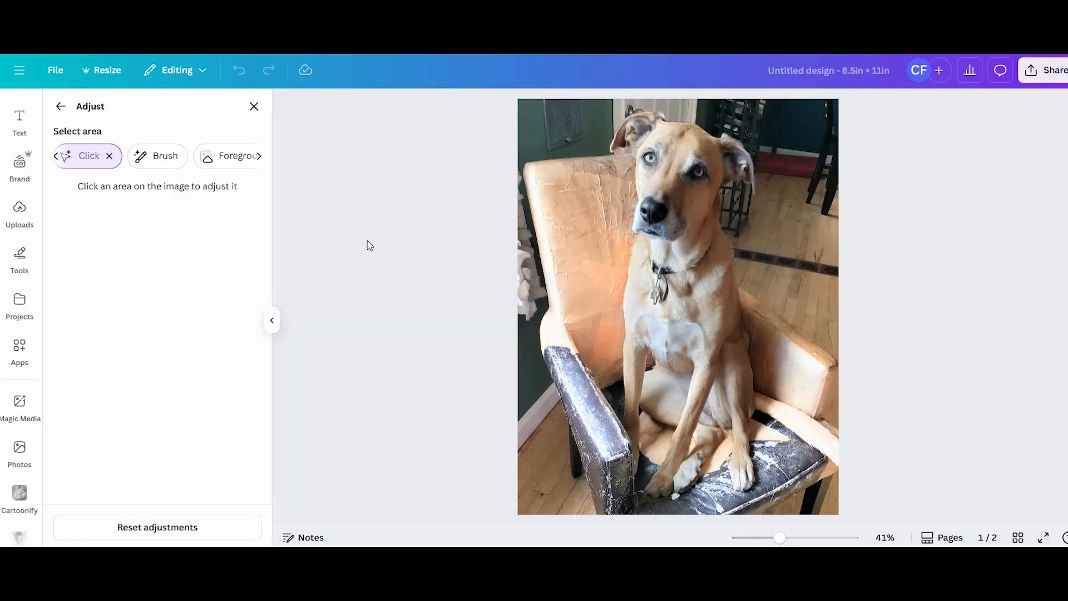
left_click(254, 106)
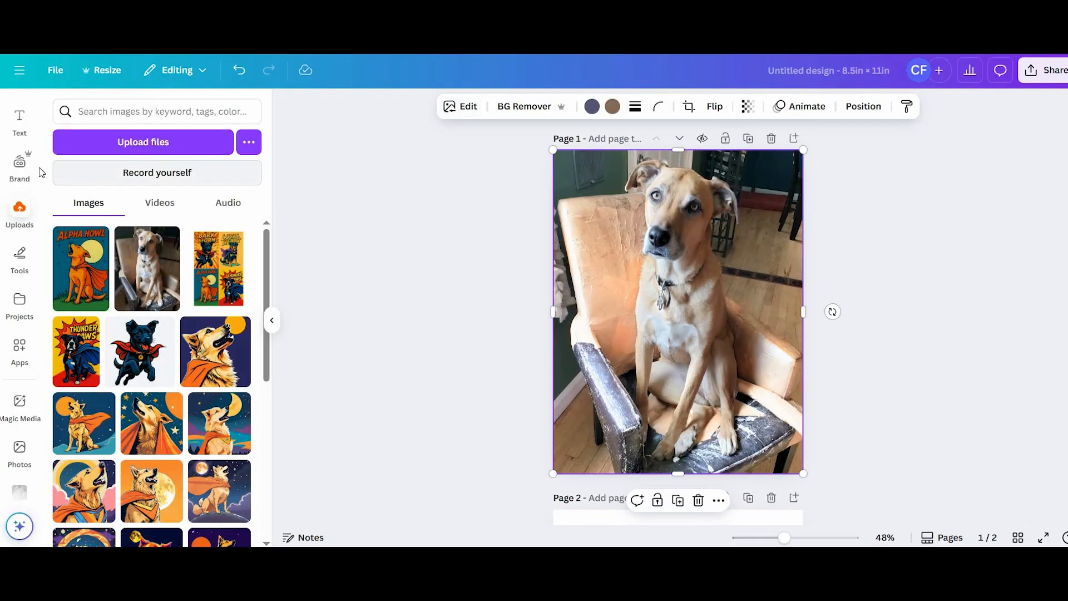
Generate a new background for the dog photo on page 1 from the description "green grassy lawn with a flower bed"
left_click(464, 112)
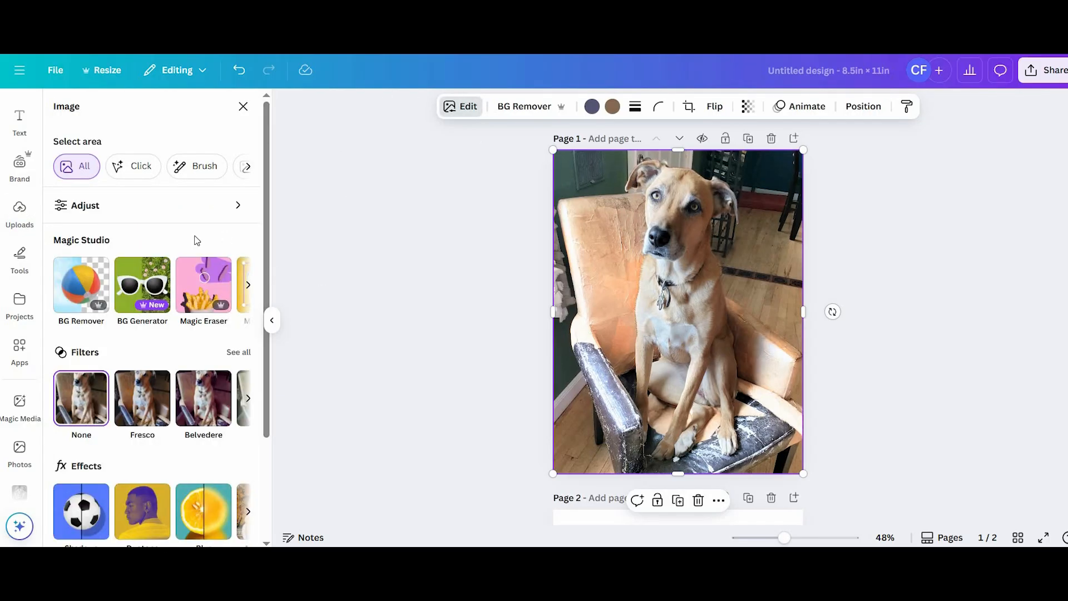
scroll(148, 341, "down", 1)
scroll(118, 272, "down", 2)
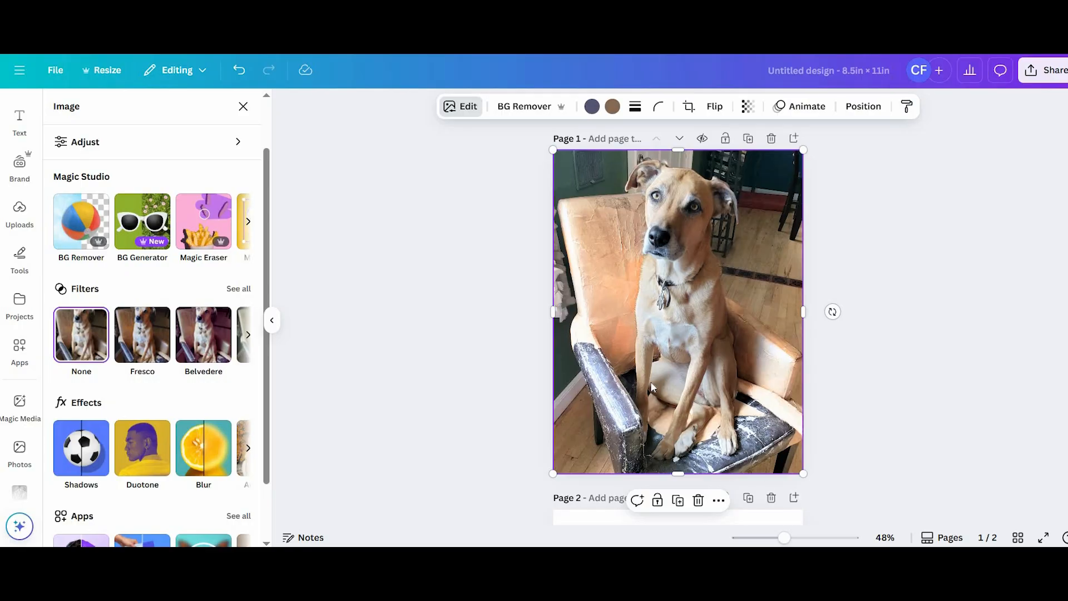
left_click(142, 231)
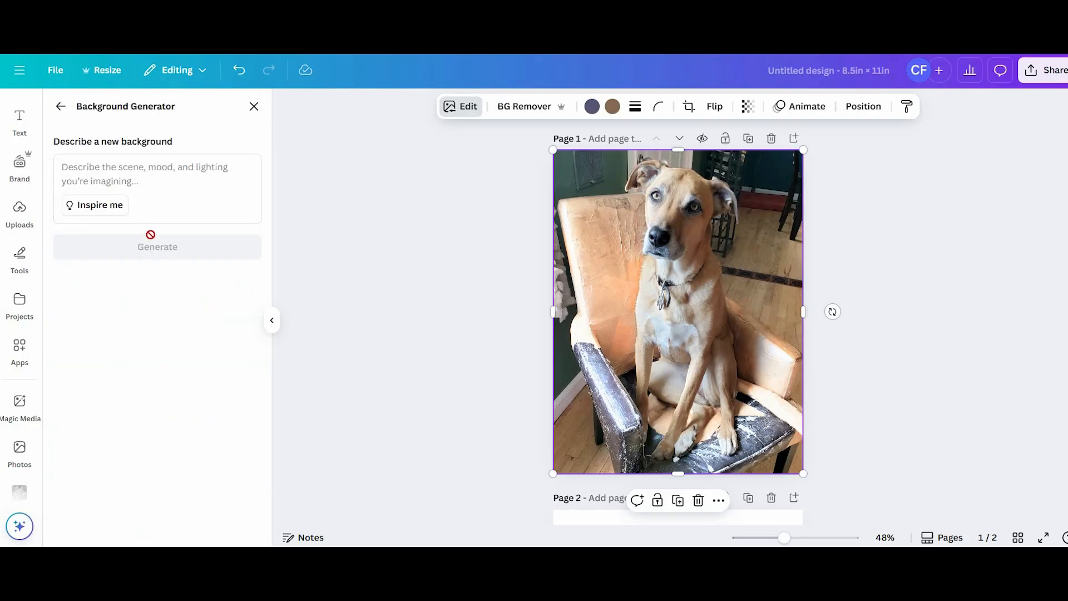
left_click(134, 172)
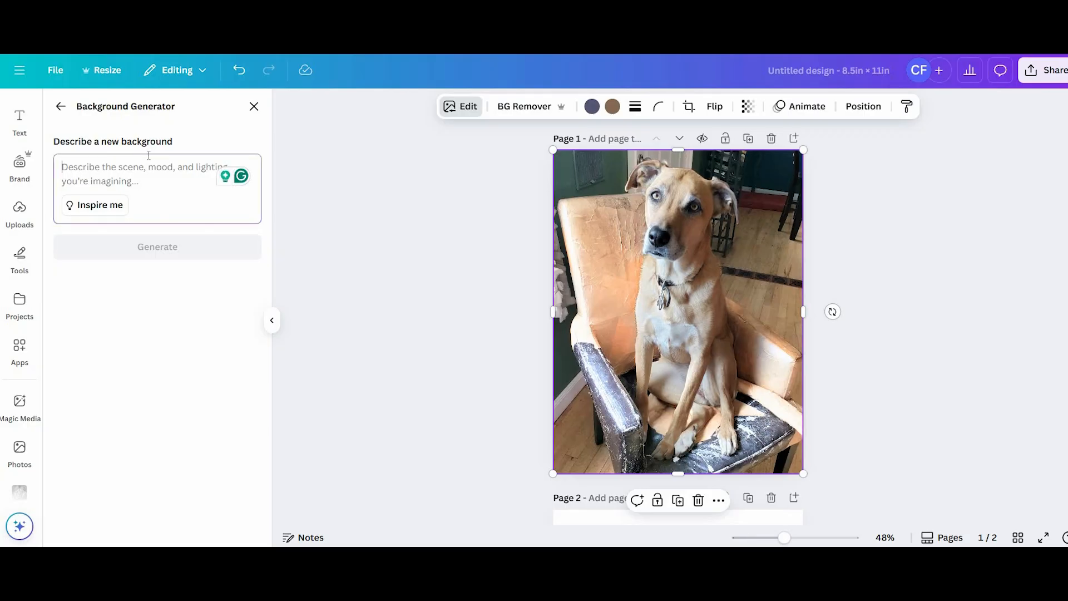
type("green")
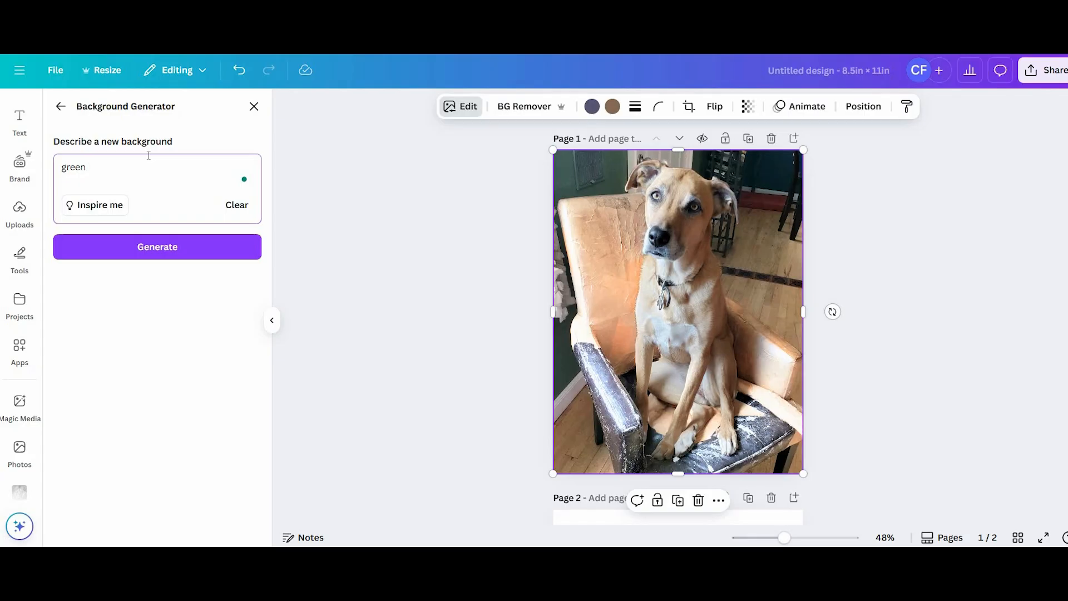
type(" grassy lawn with a flower bed")
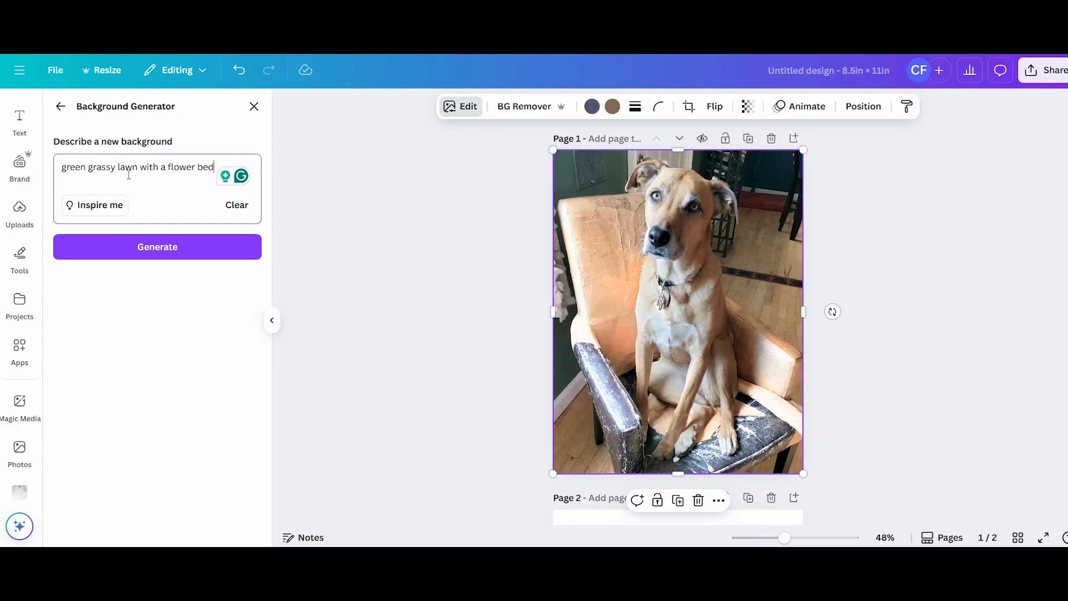
left_click(157, 259)
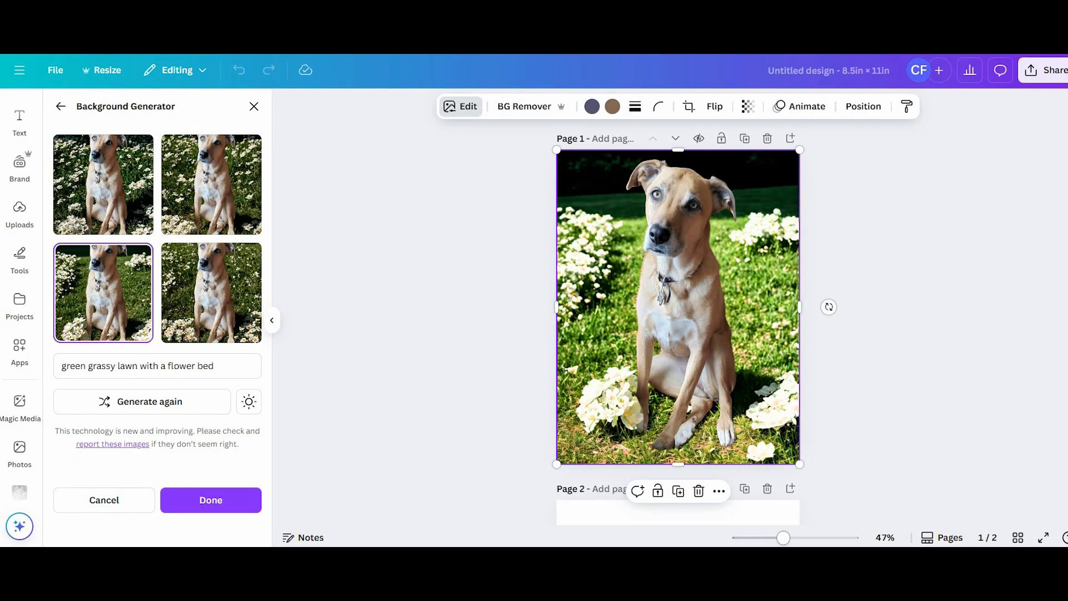
Inspect the third generated background around the dog's paws, and accept it for the photo
left_click_drag(784, 538, 810, 538)
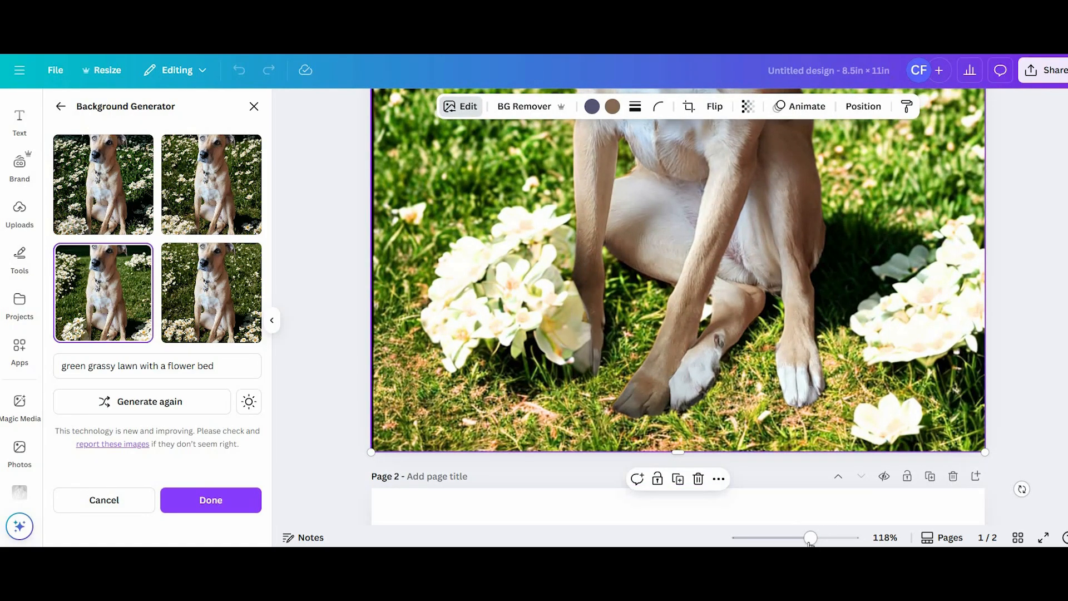
left_click_drag(810, 538, 783, 538)
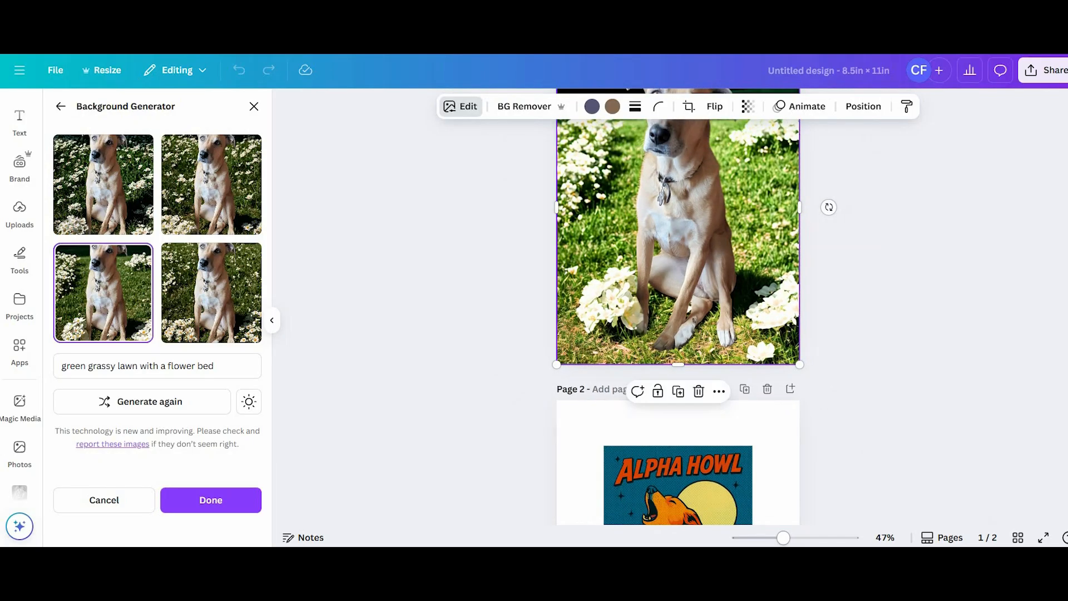
scroll(834, 266, "up", 2)
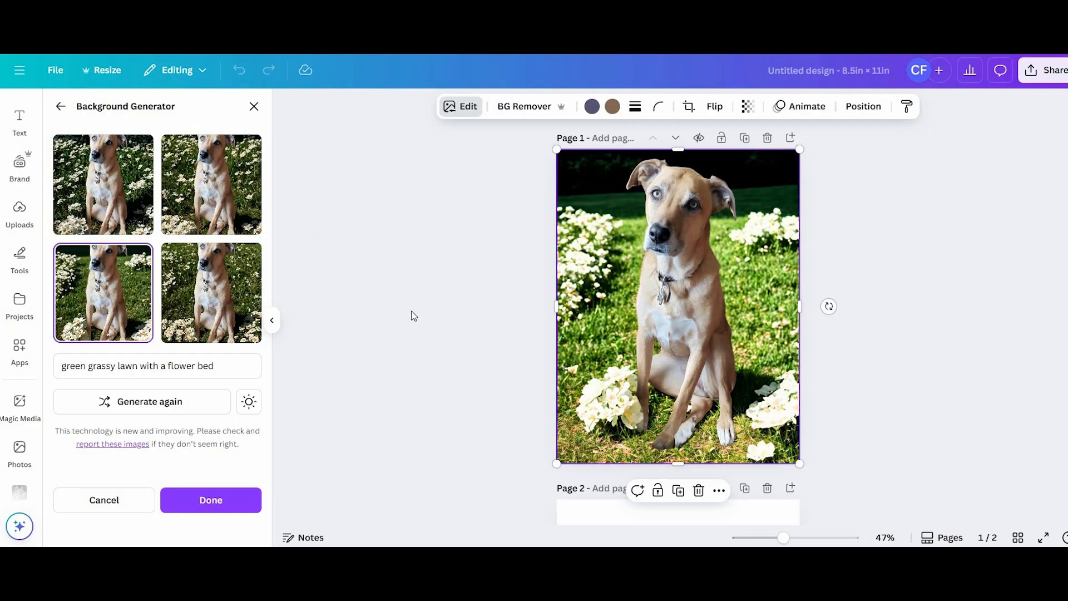
left_click(211, 500)
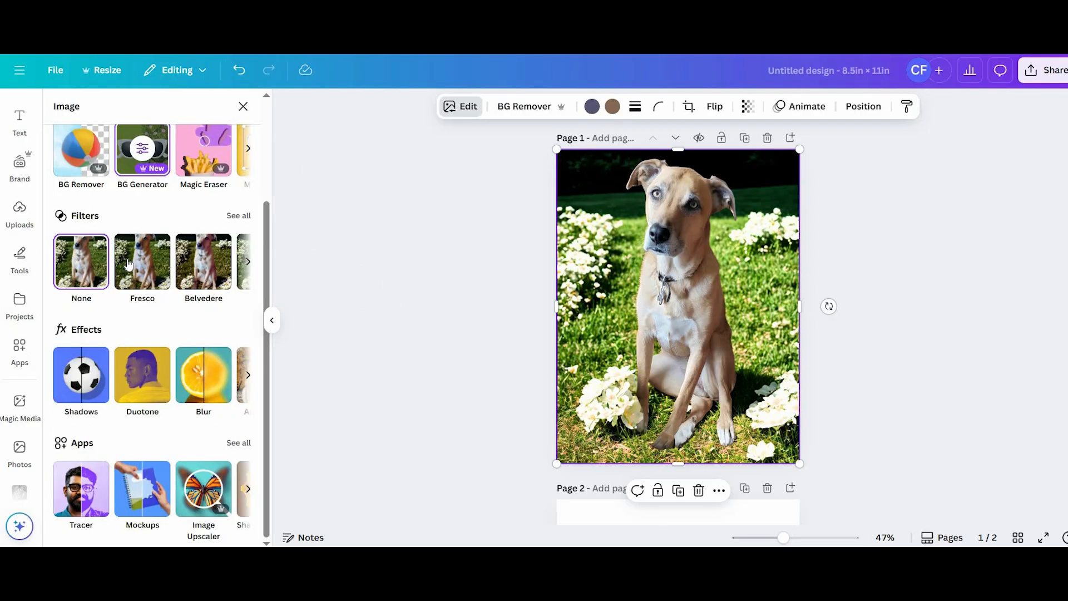
Try the Fresco and Belvedere filters on the dog photo, and apply the Flint filter from the full filter list
left_click(143, 269)
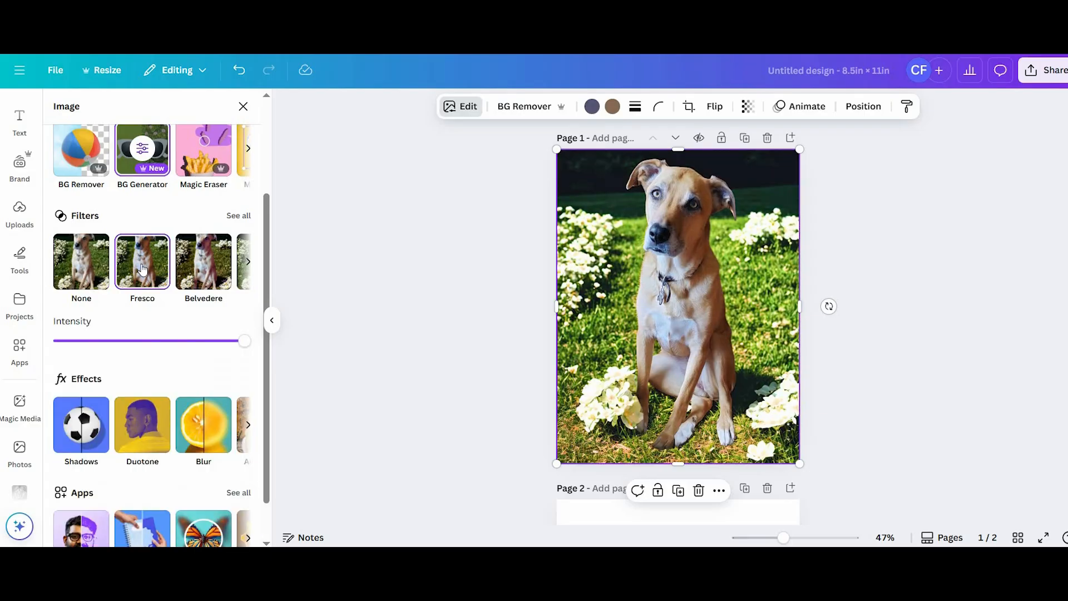
left_click(204, 274)
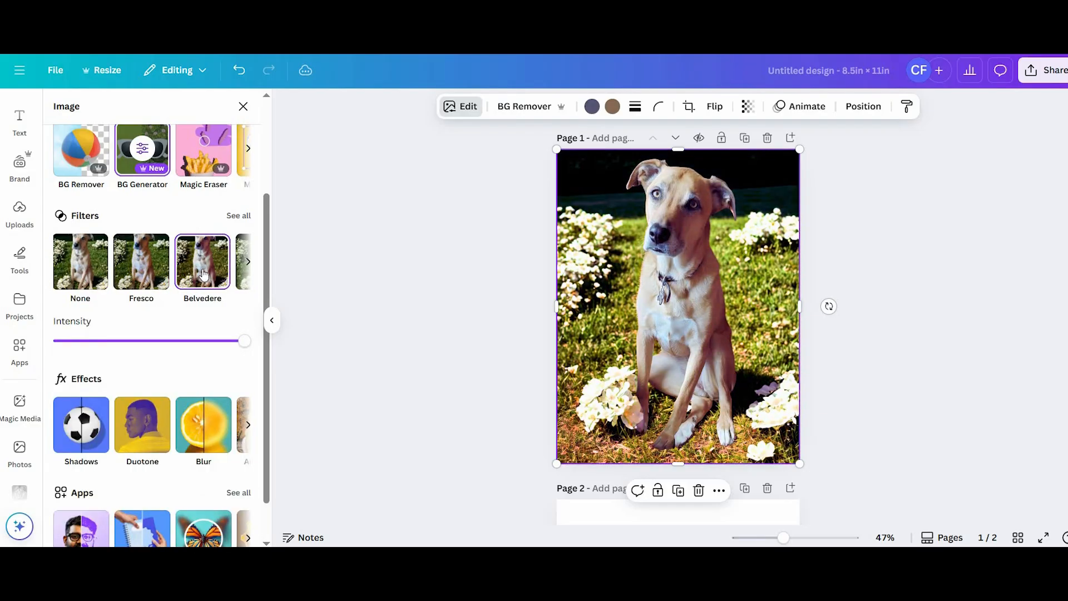
left_click(238, 216)
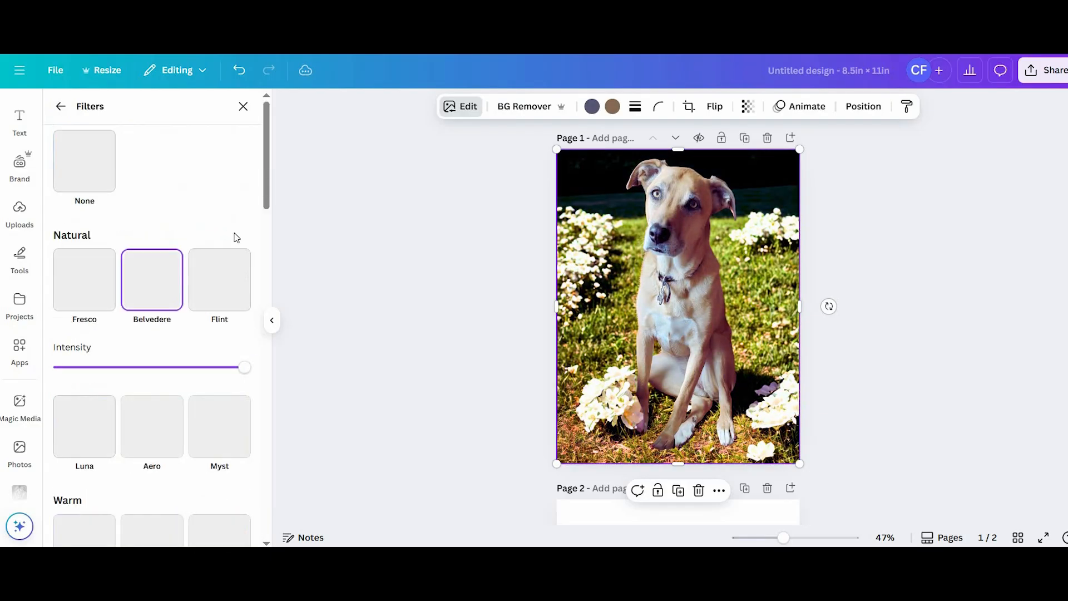
left_click(225, 284)
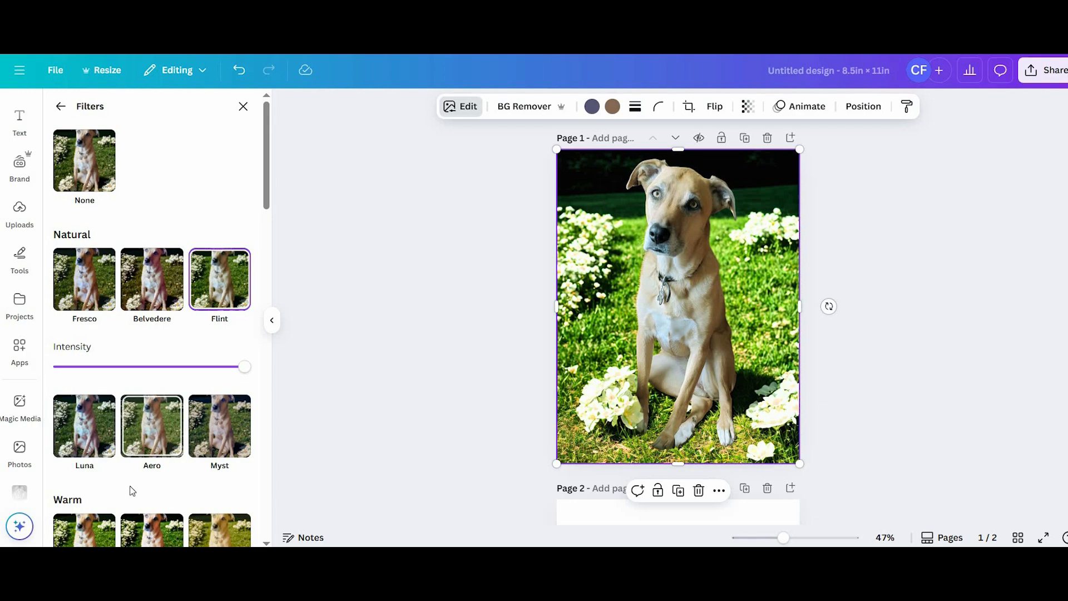
Look through the remaining filter categories from Warm to Mono, and reduce the Flint filter's intensity to about half
scroll(128, 478, "down", 4)
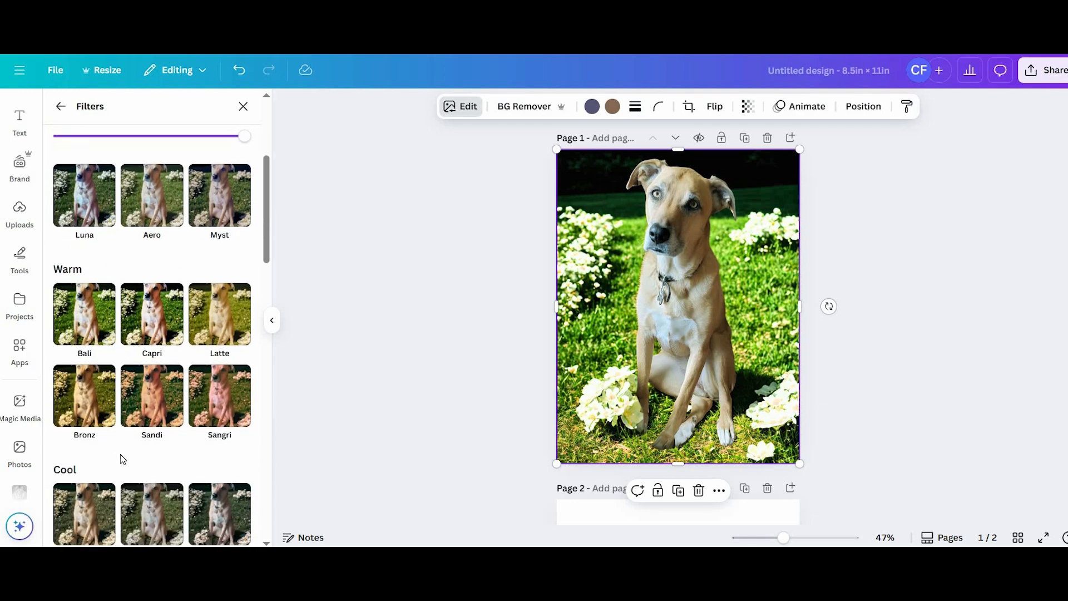
scroll(150, 334, "down", 4)
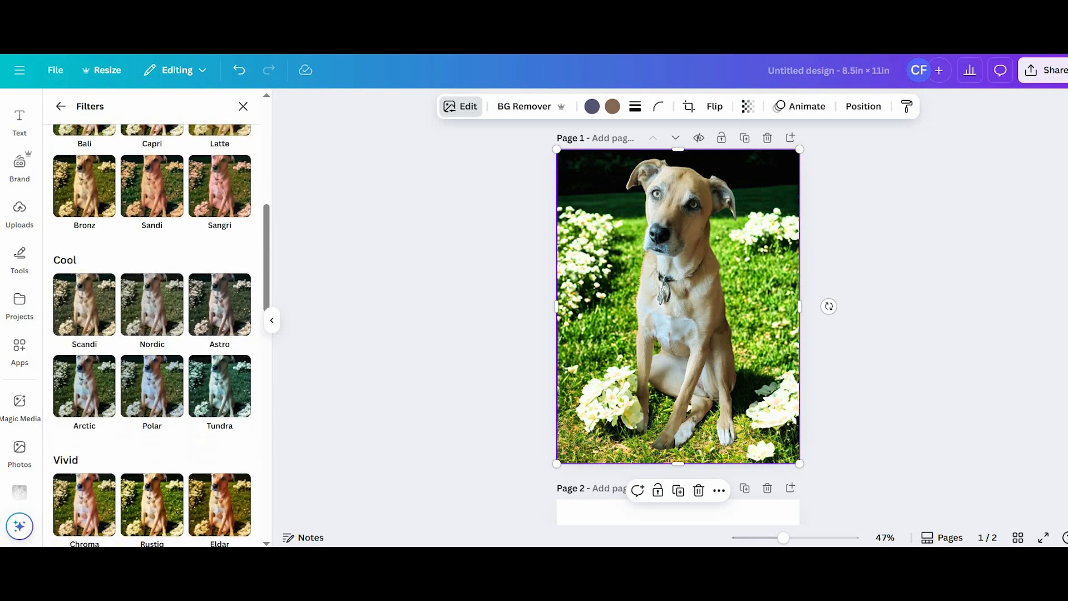
scroll(117, 436, "down", 8)
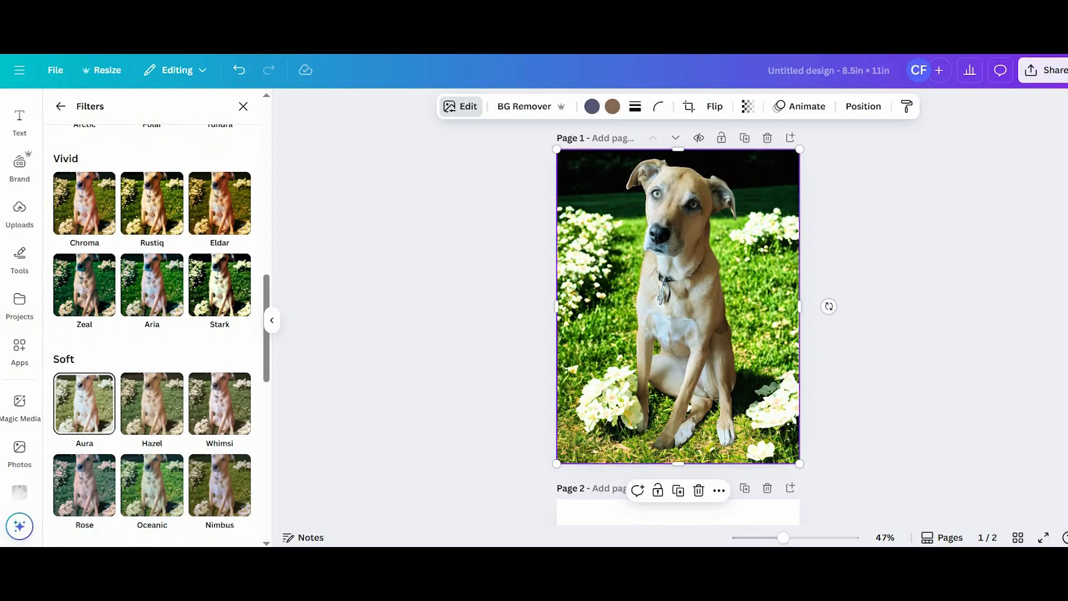
scroll(117, 435, "down", 4)
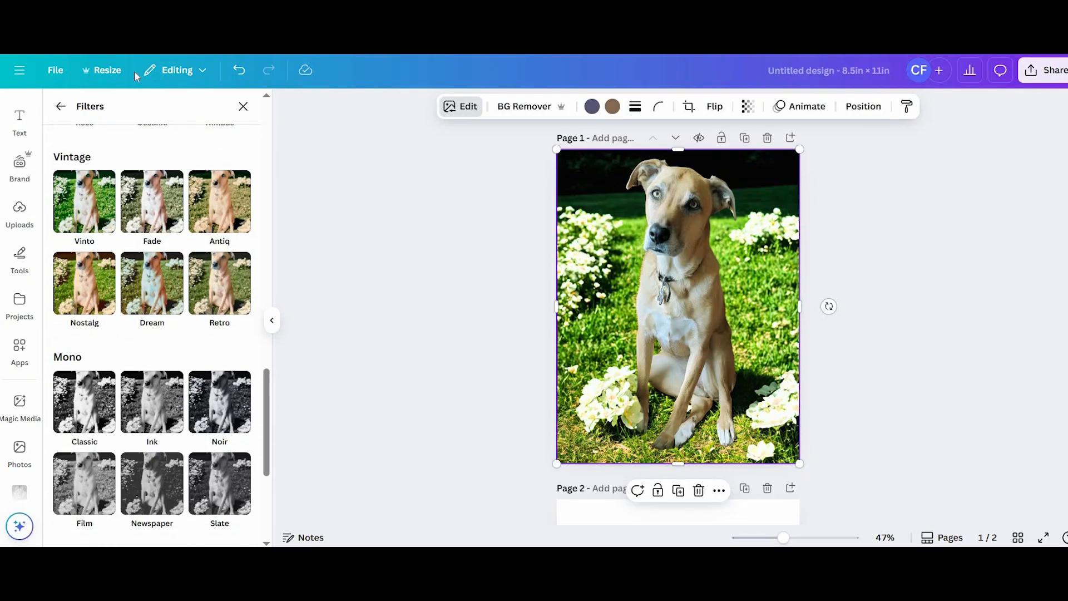
left_click(61, 109)
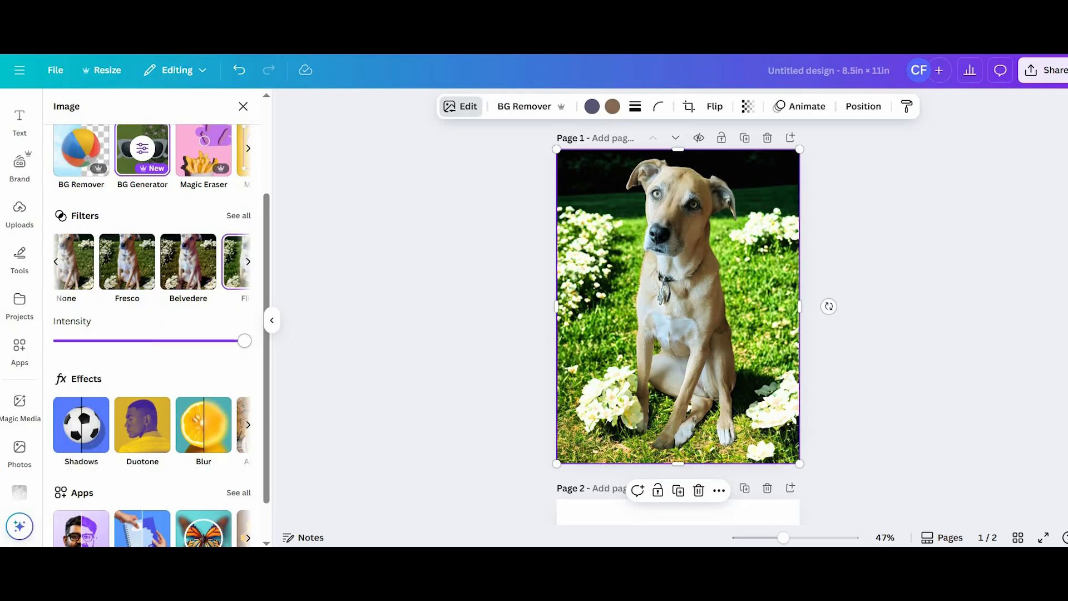
scroll(162, 356, "down", 1)
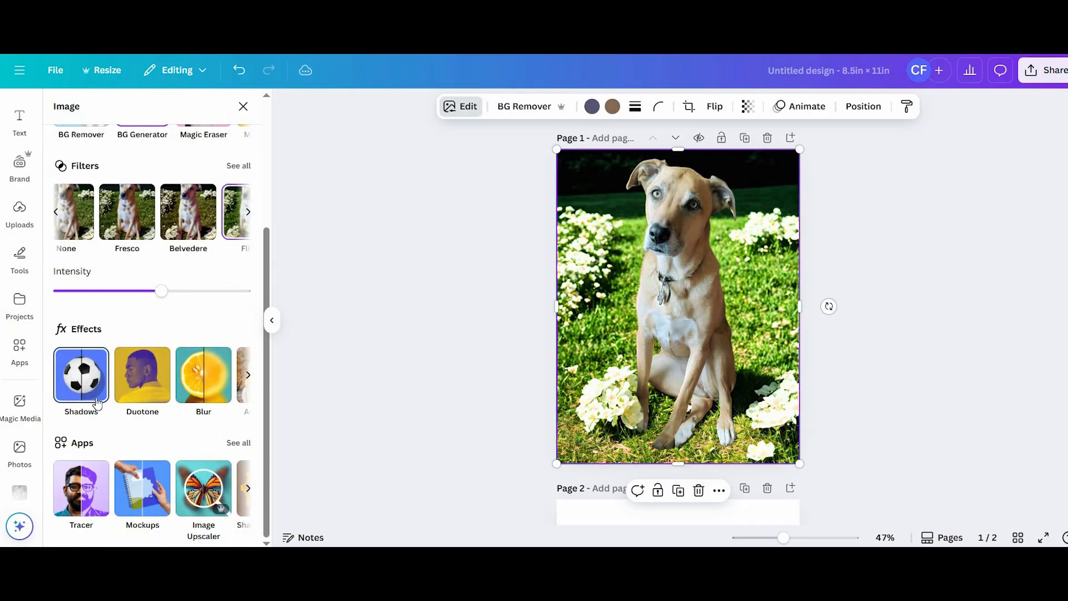
left_click(249, 378)
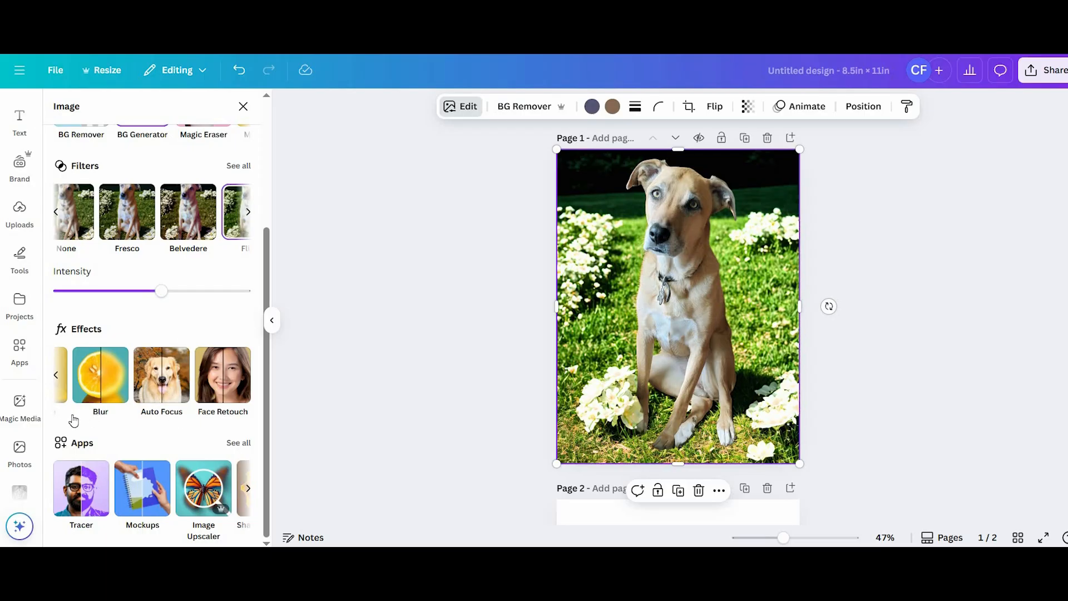
left_click(56, 374)
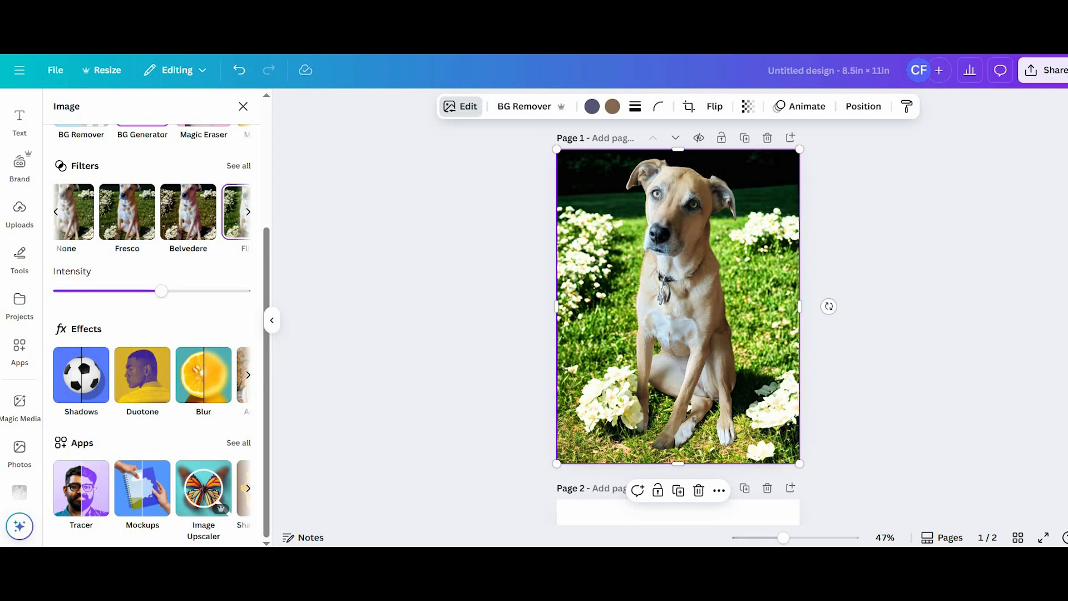
Enlarge the Alpha Howl poster on page 2 to the full height of the page, centred horizontally
scroll(231, 261, "up", 1)
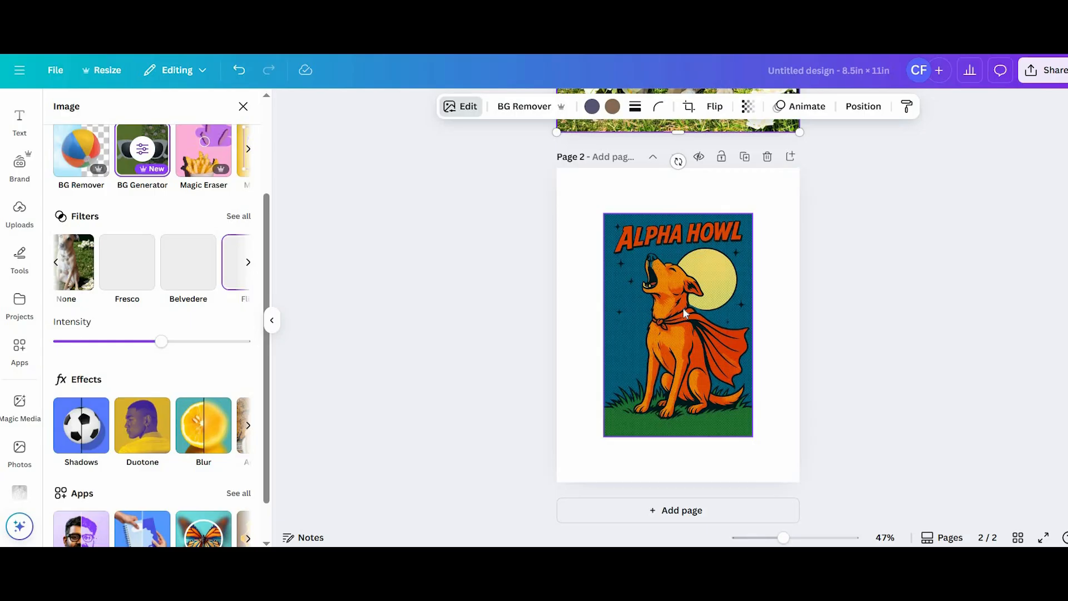
scroll(829, 203, "up", 1)
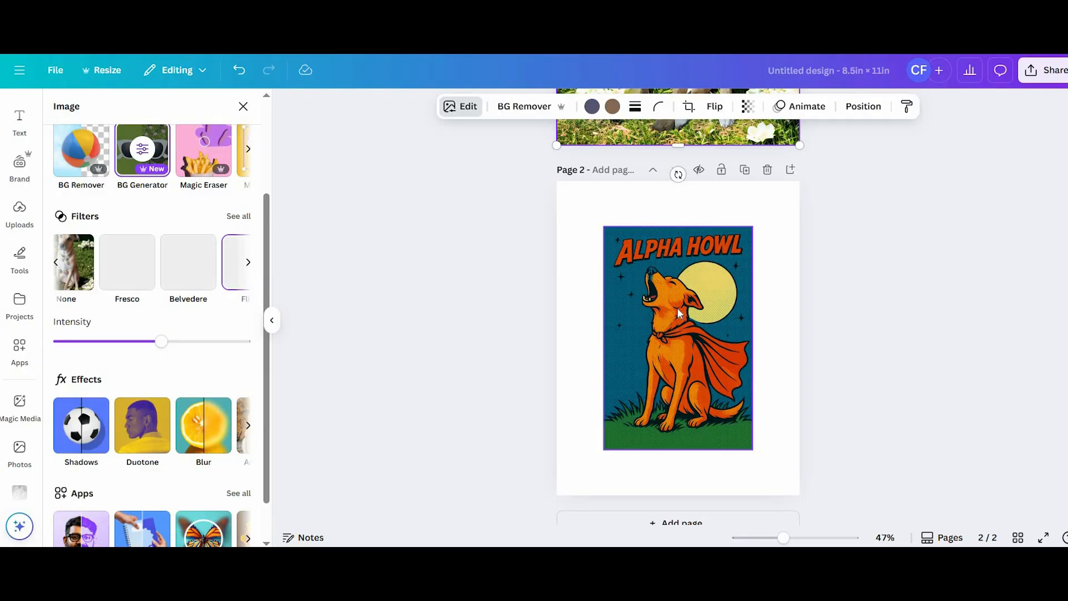
left_click(750, 256)
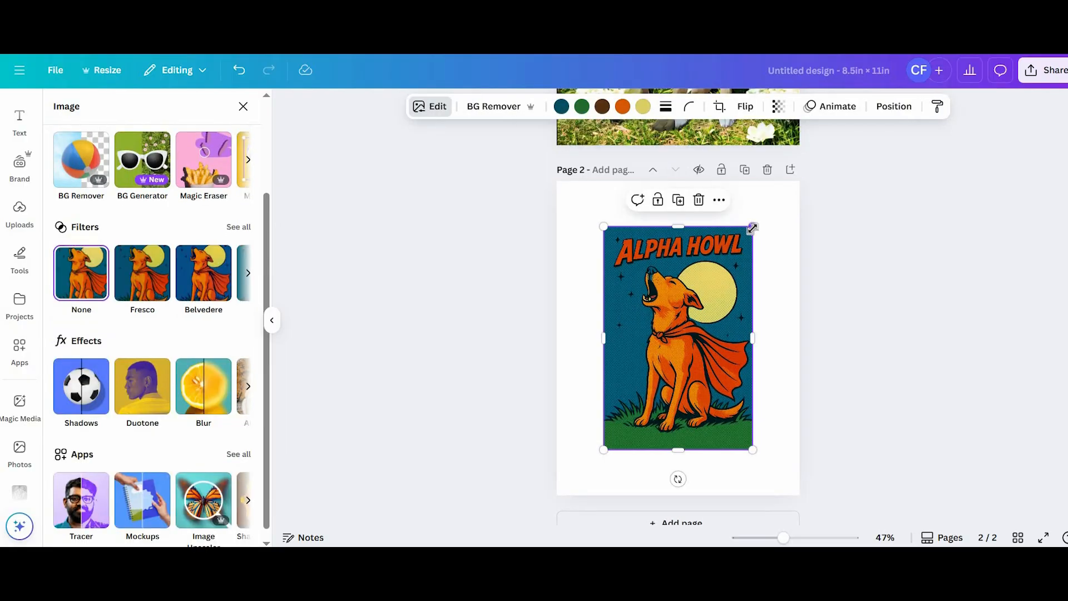
left_click_drag(753, 226, 783, 181)
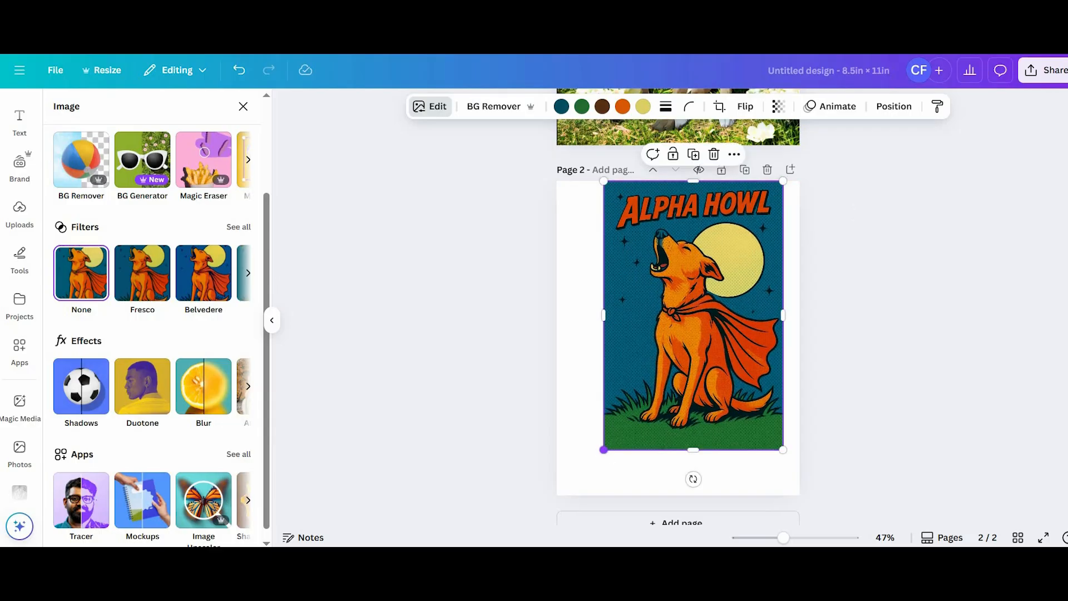
left_click_drag(603, 449, 609, 495)
scroll(912, 305, "down", 1)
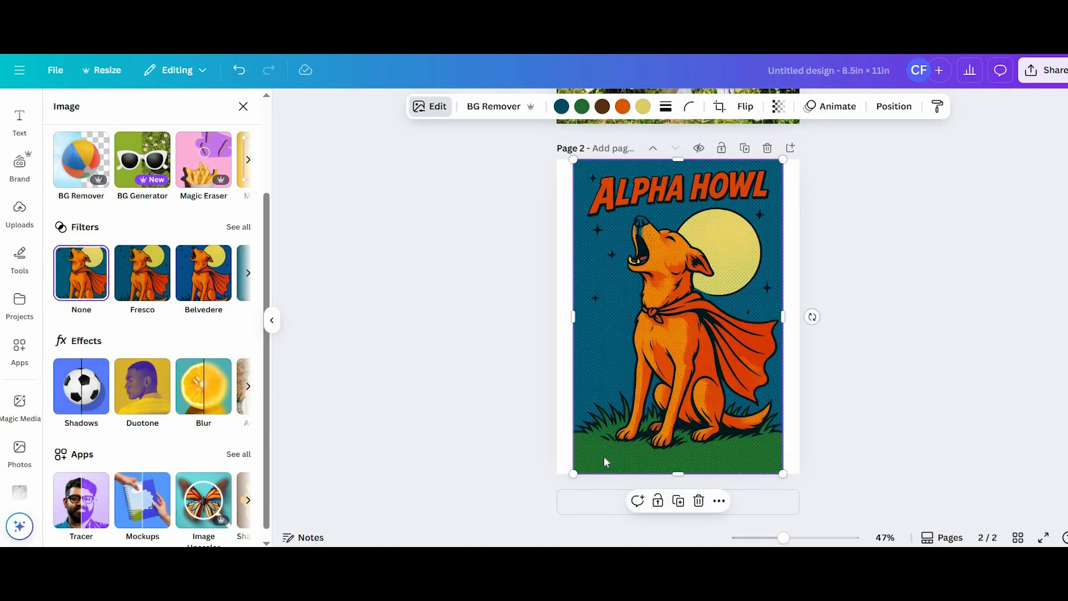
Add a body text box to page 2, and place it on the green grass at the poster's lower-left corner
left_click(20, 120)
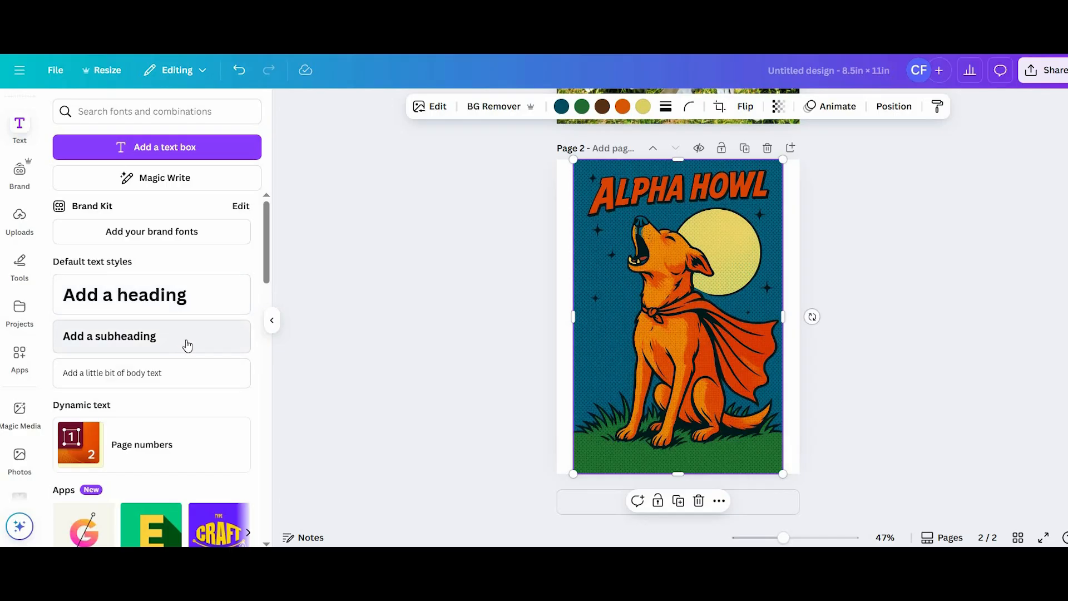
key("t")
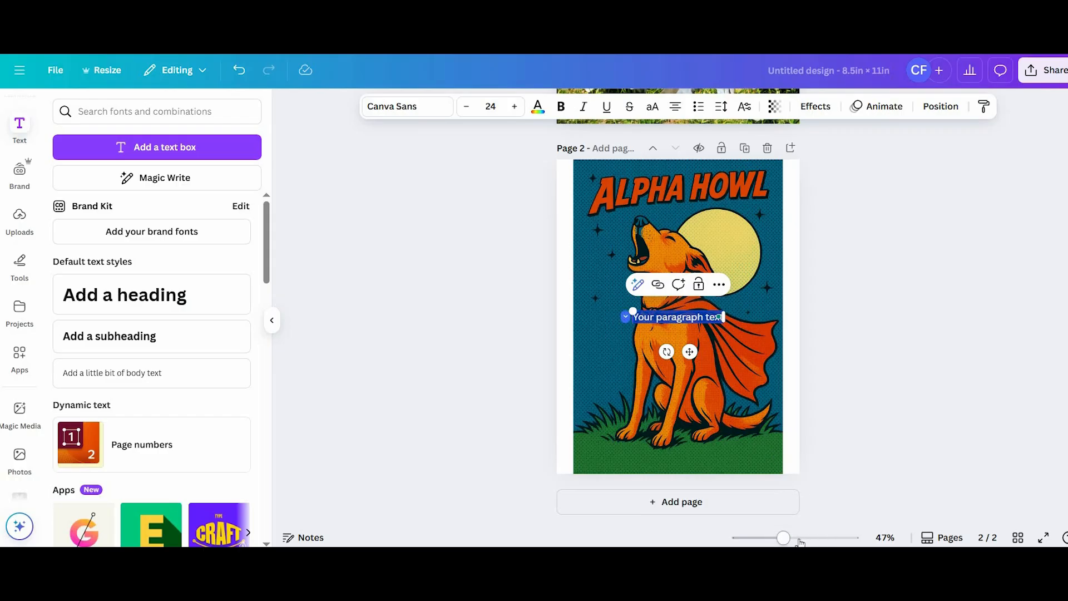
left_click_drag(783, 537, 801, 537)
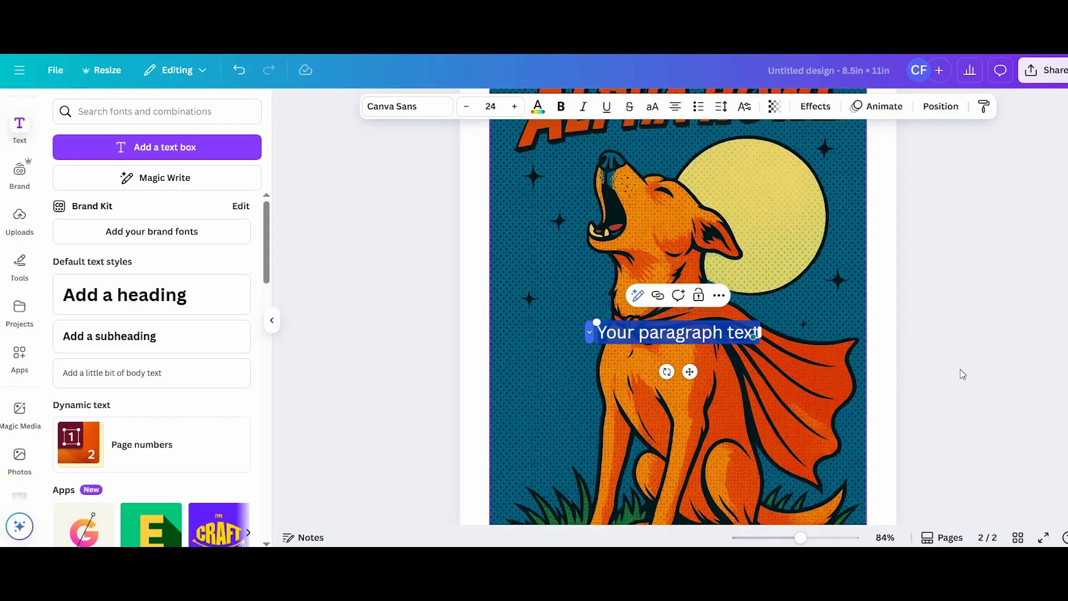
scroll(908, 279, "down", 3)
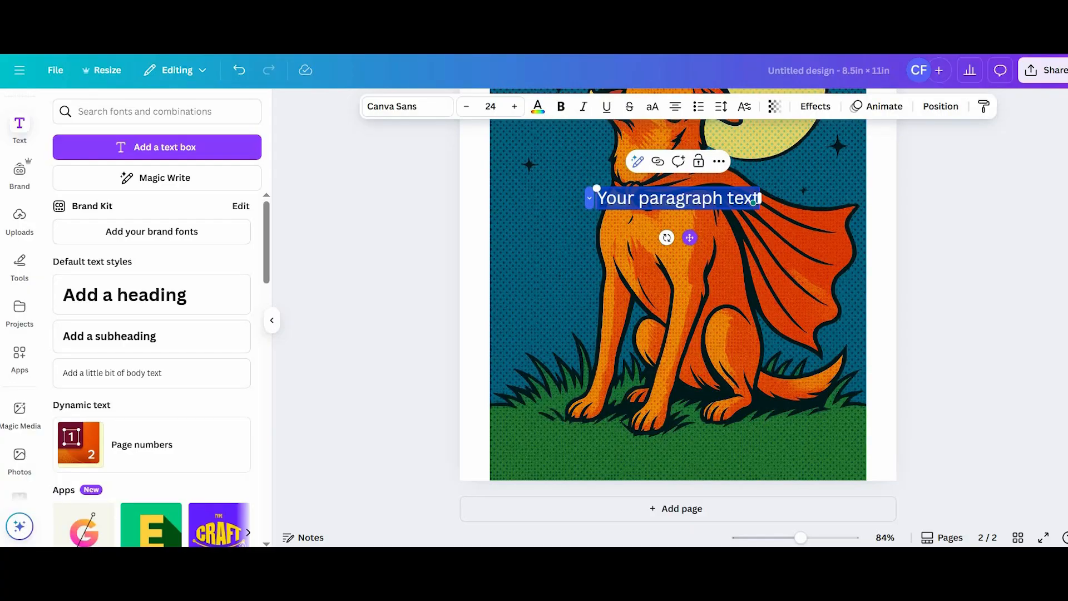
left_click_drag(689, 238, 697, 481)
left_click_drag(762, 445, 666, 456)
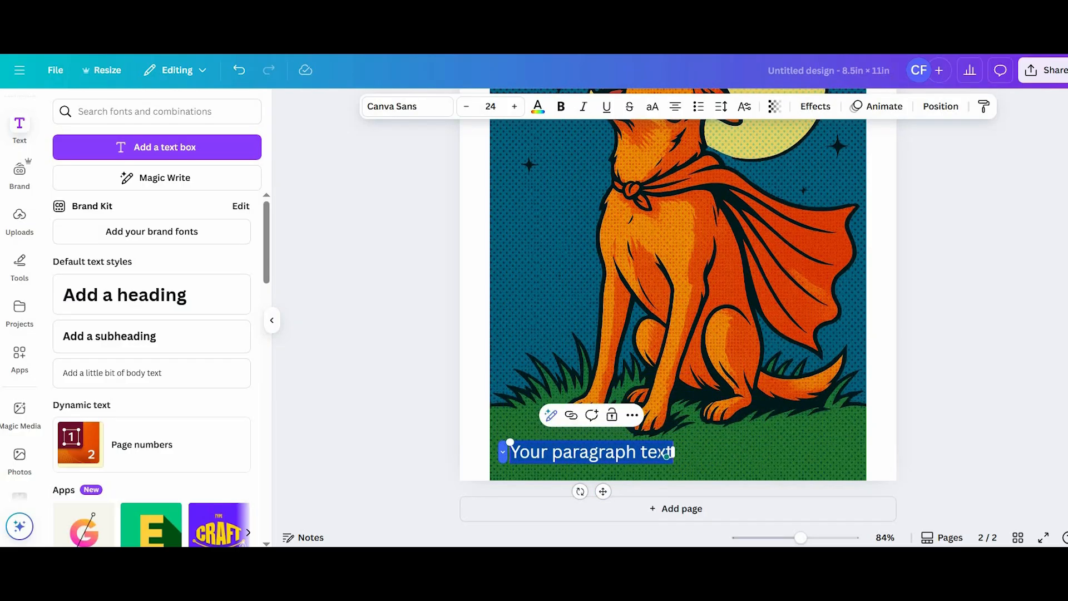
right_click(666, 456)
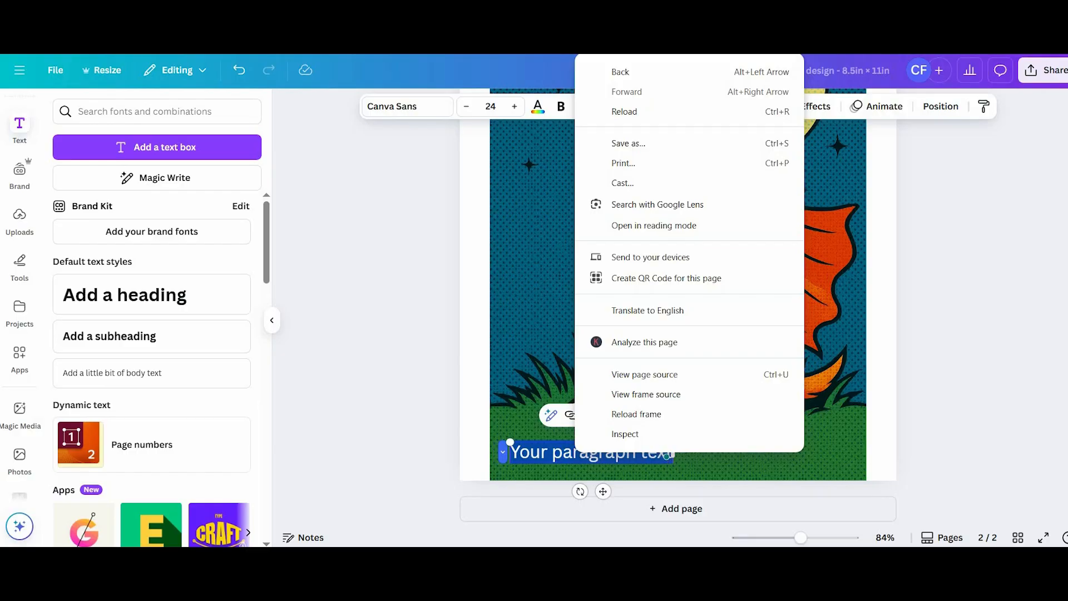
key("Escape")
left_click(666, 457)
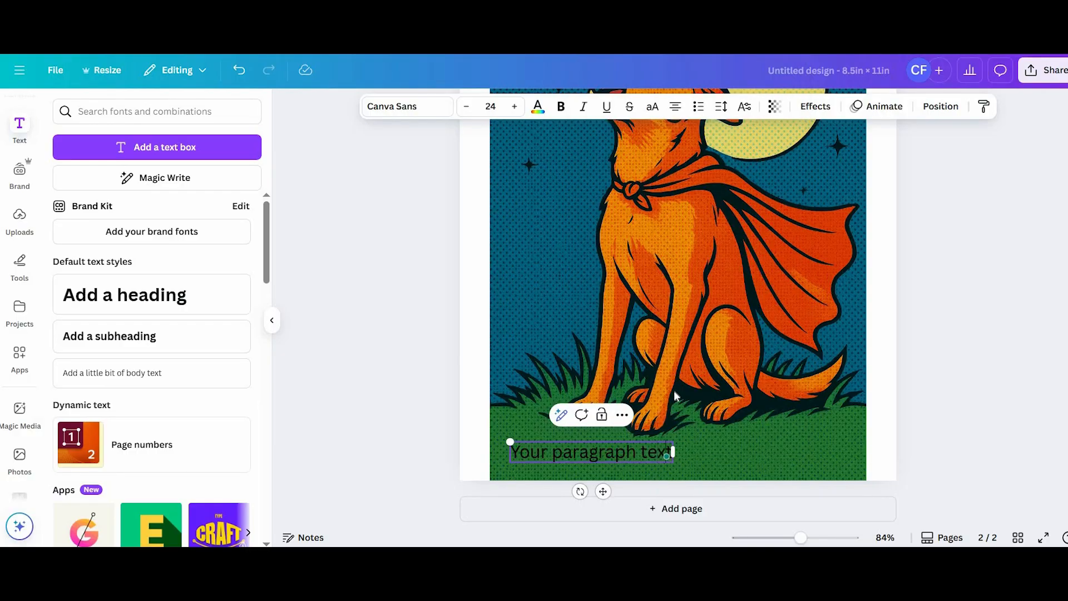
Replace the placeholder in page 2's text box with "If my dog was a superhero"
key("BackSpace")
key("BackSpace")
key("BackSpace")
key("BackSpace")
key("BackSpace")
key("BackSpace")
key("BackSpace")
key("BackSpace")
key("BackSpace")
key("BackSpace")
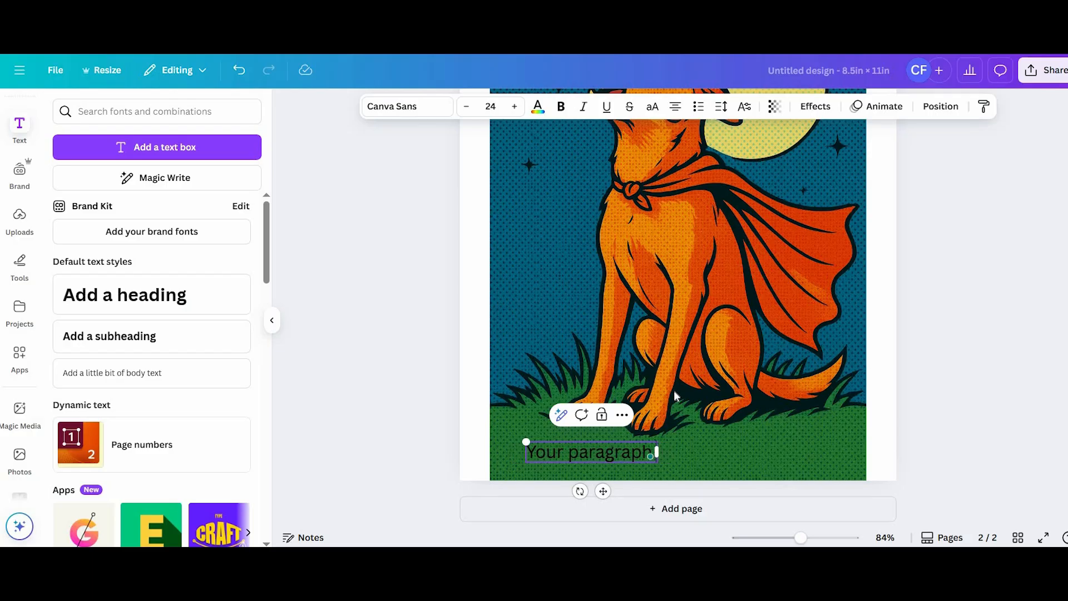
key("BackSpace")
key("BackSpace")
key("BackSpace")
key("BackSpace")
key("BackSpace")
key("BackSpace")
key("BackSpace")
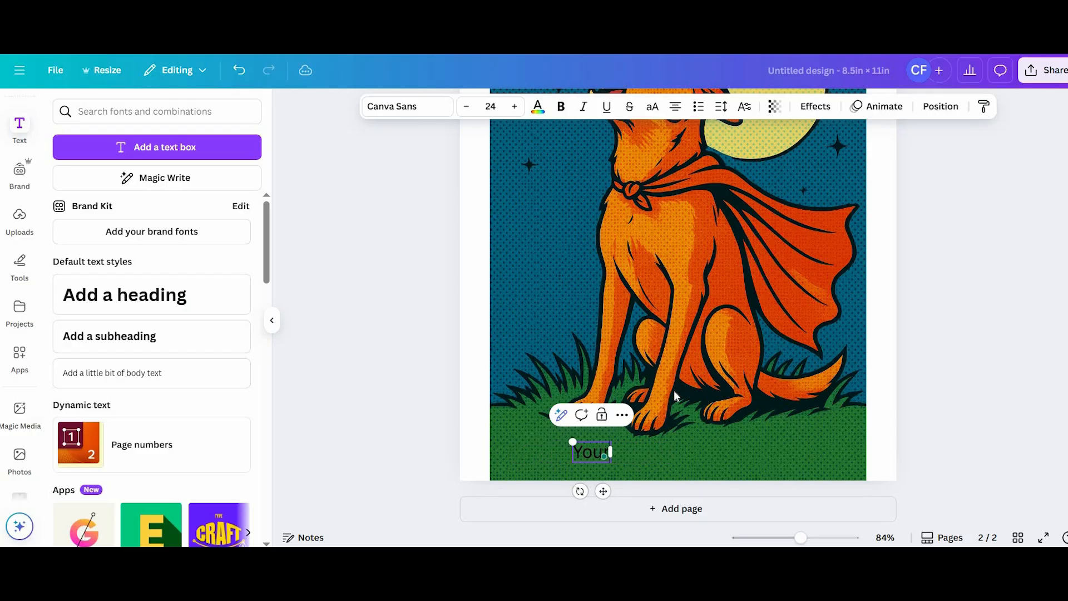
key("BackSpace")
key("BackSpace")
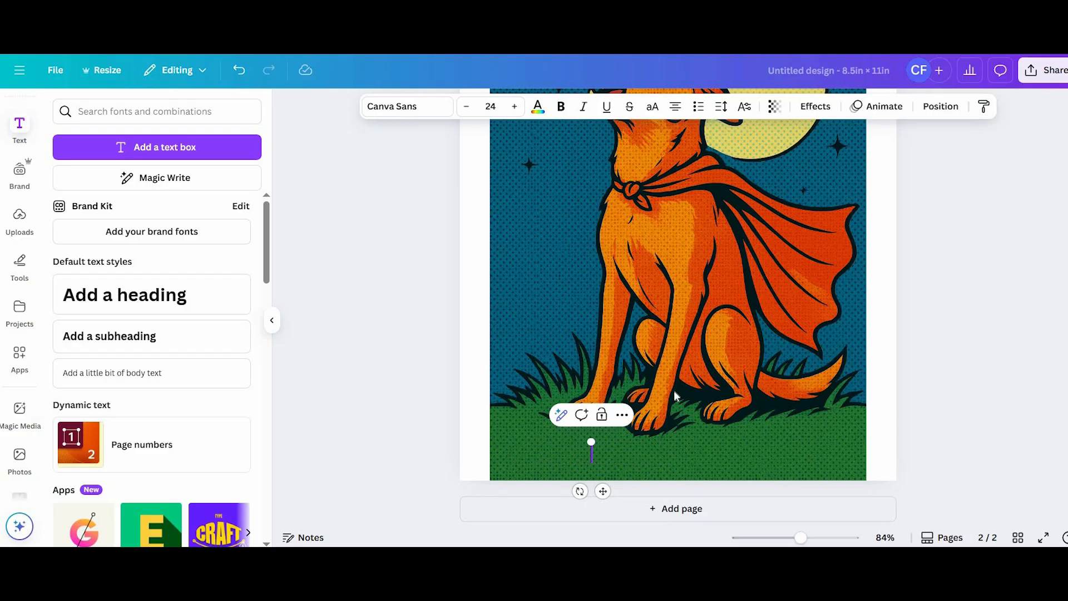
type("f my dog")
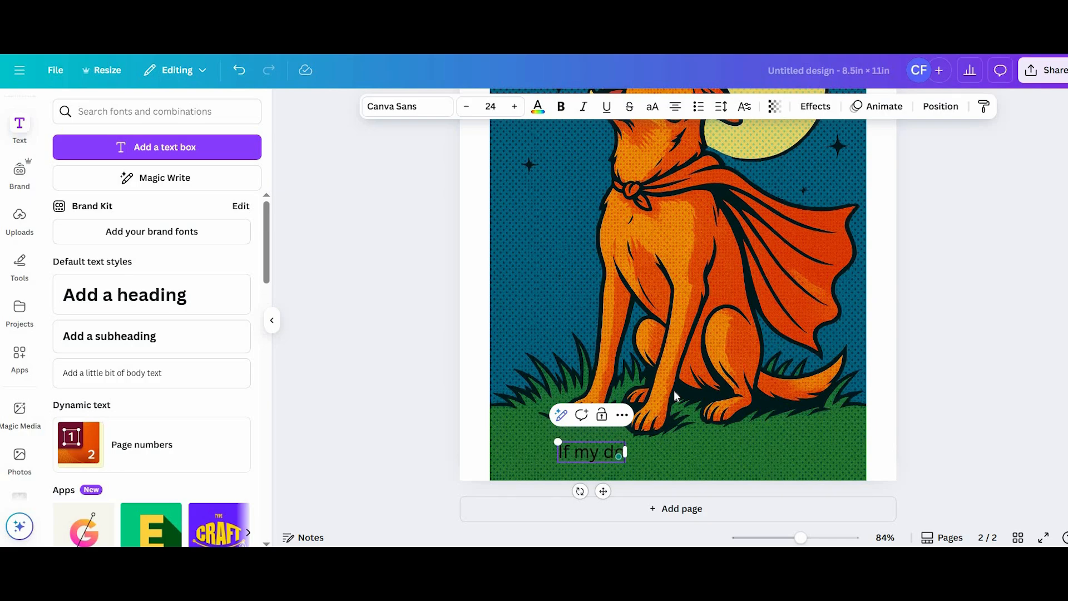
type(" was")
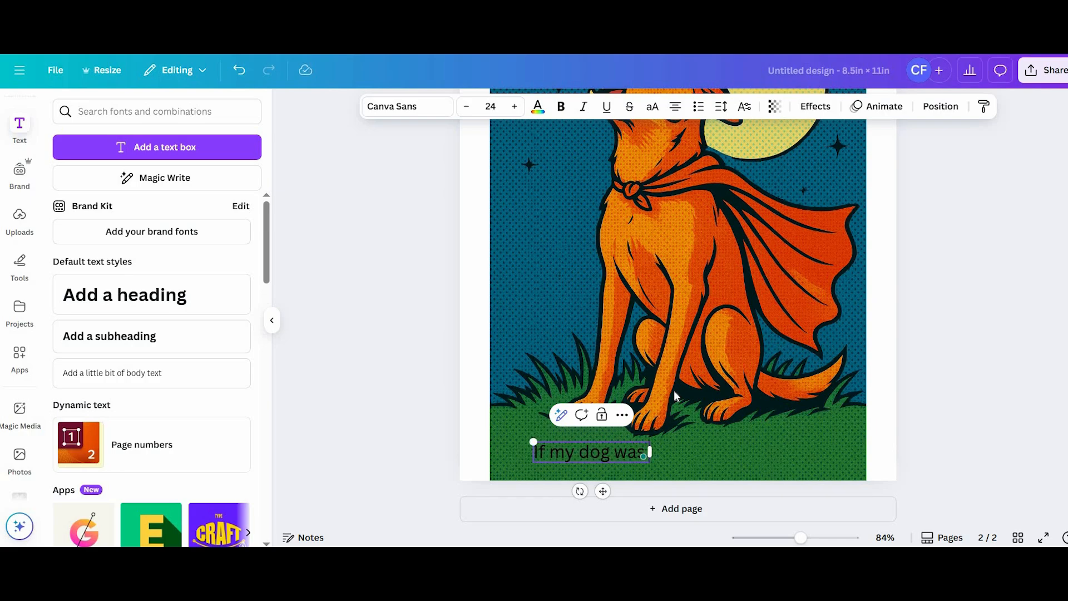
type(" a sup")
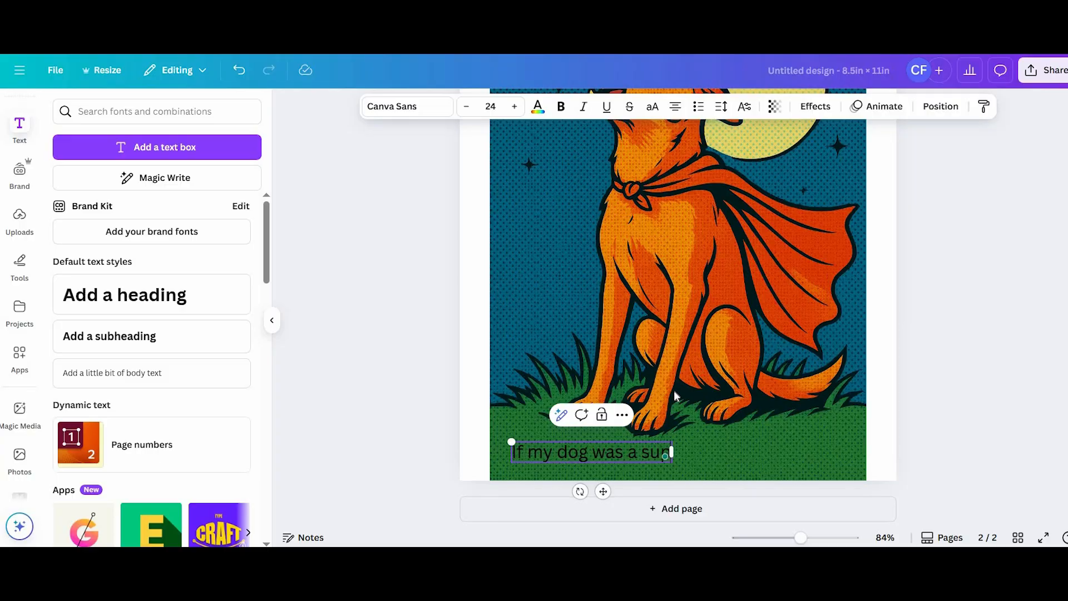
type("erh")
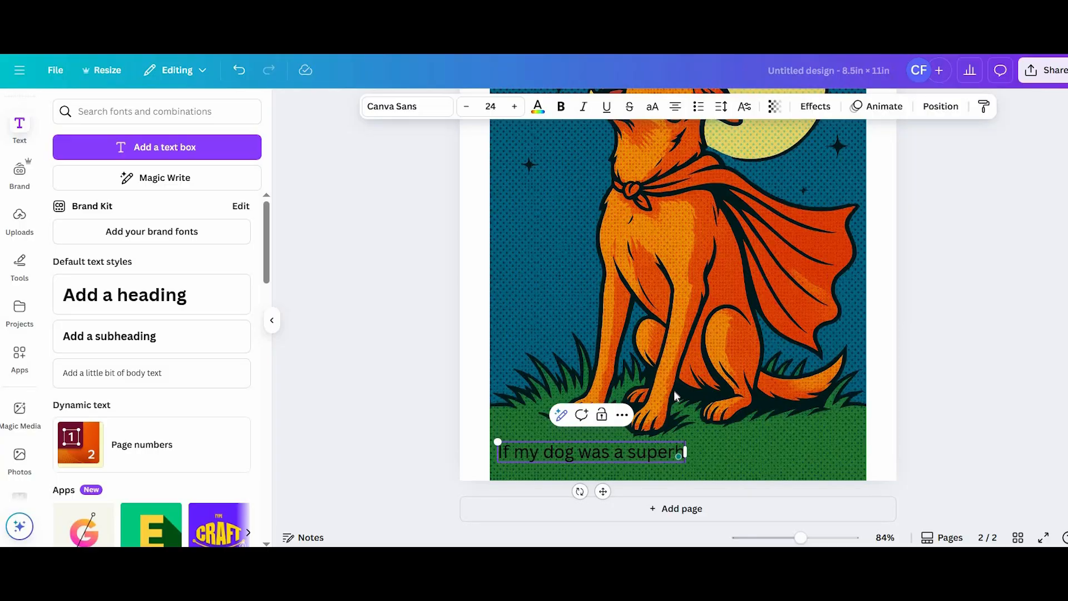
type("ero")
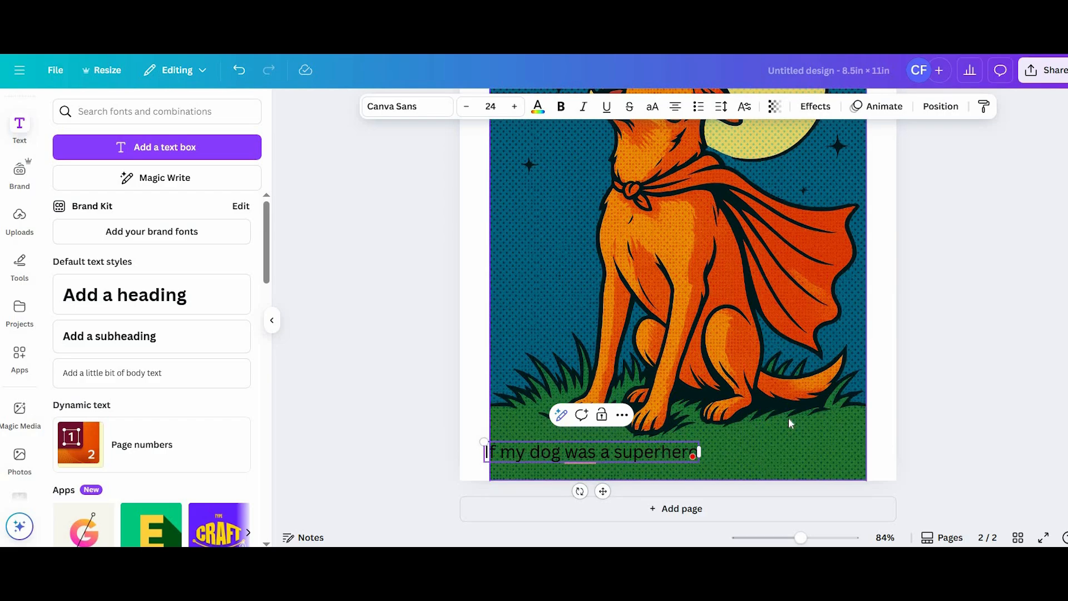
Centre the "If my dog was a superhero" text horizontally on the page and change its font to Playwrite US Trad
left_click(940, 109)
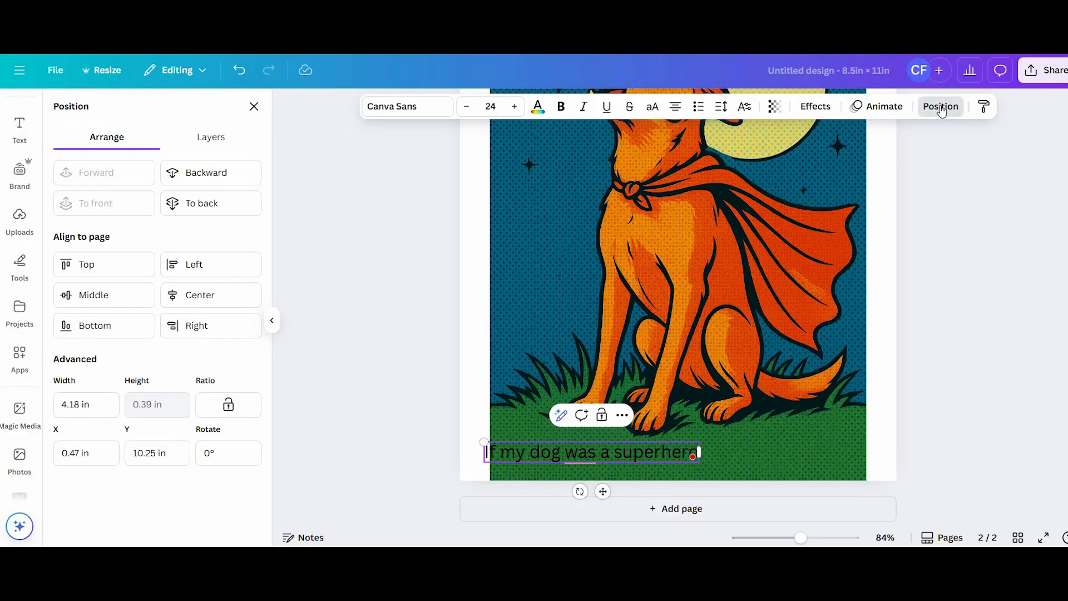
left_click(223, 295)
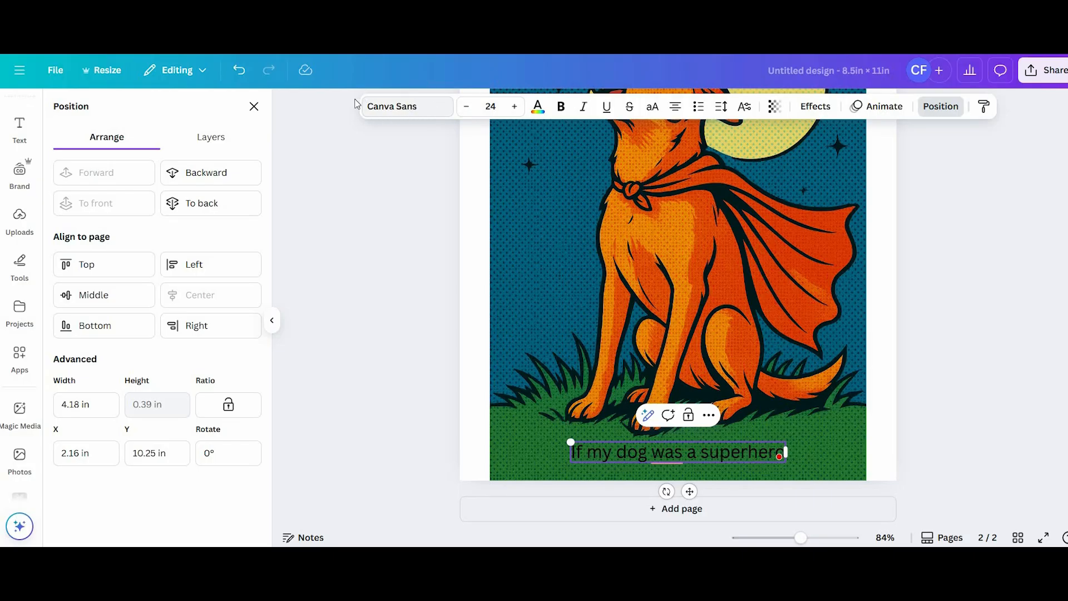
left_click(438, 111)
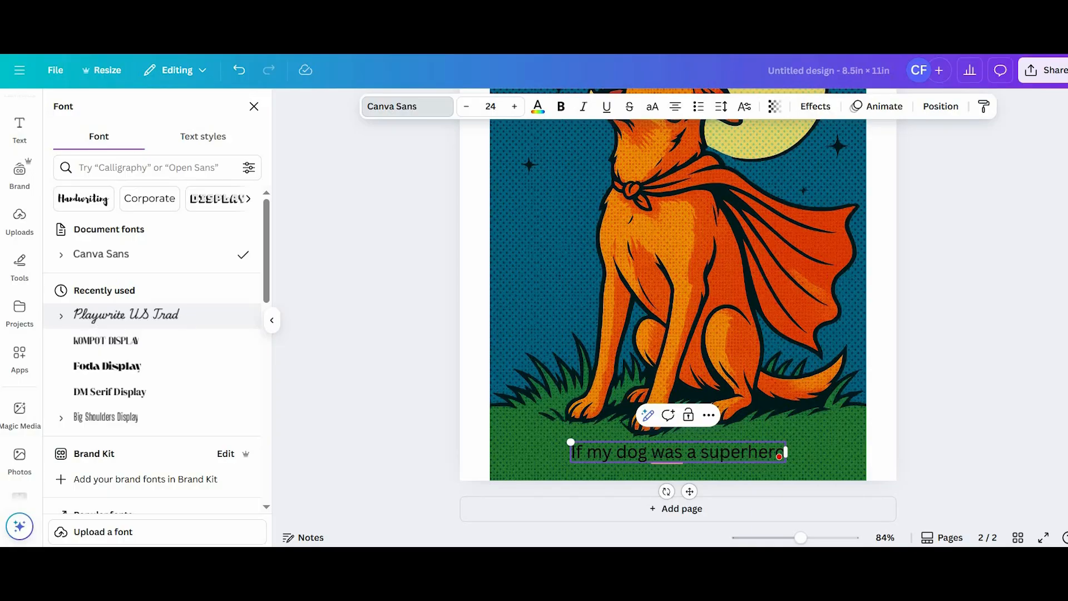
left_click(186, 317)
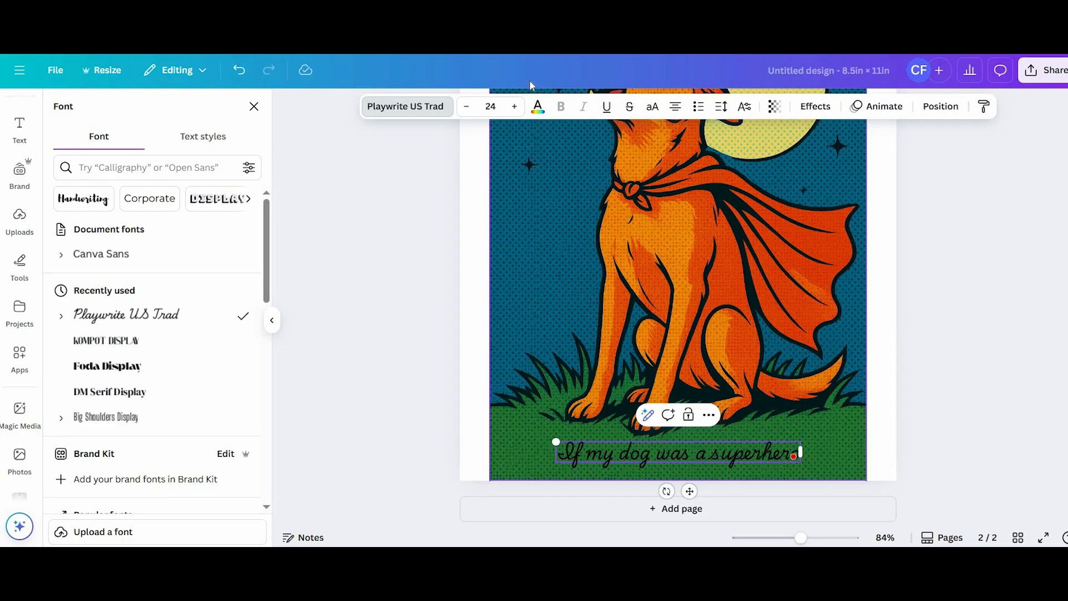
Set the superhero caption's font size to 35
left_click(490, 107)
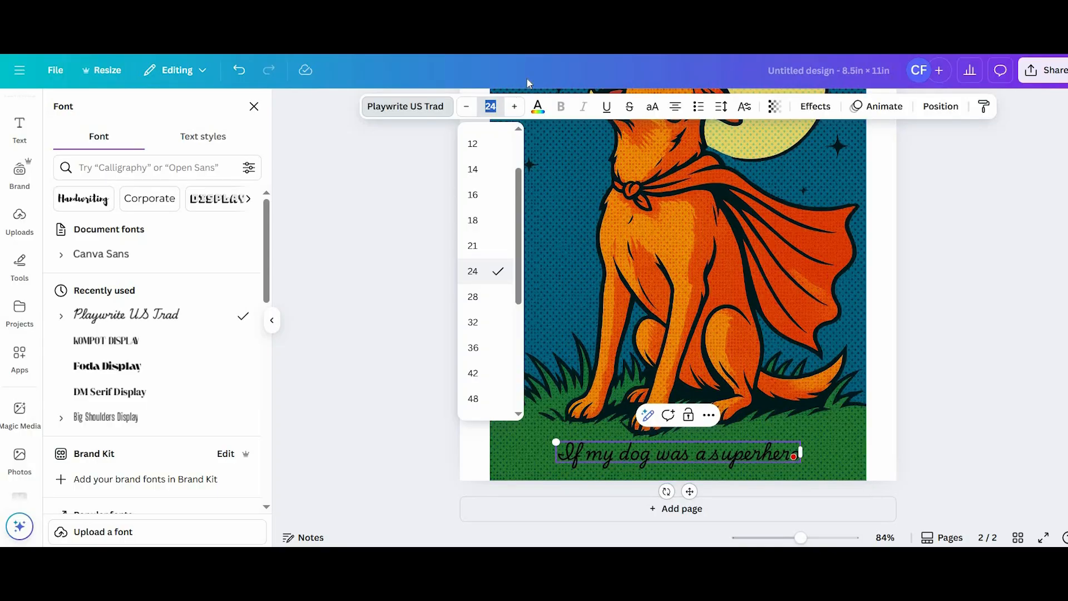
type("35")
key("Return")
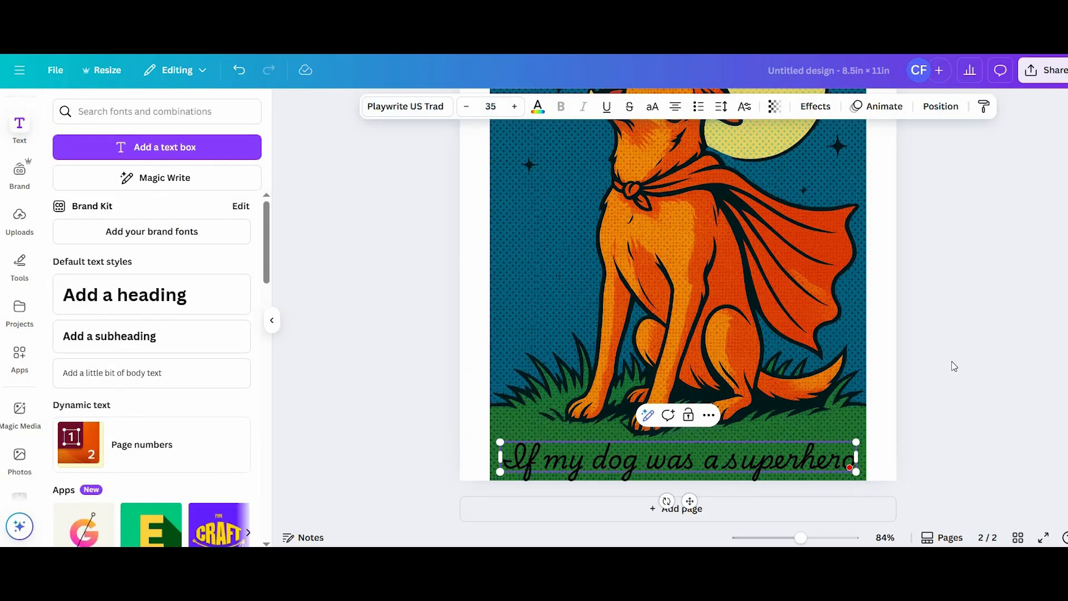
left_click(973, 371)
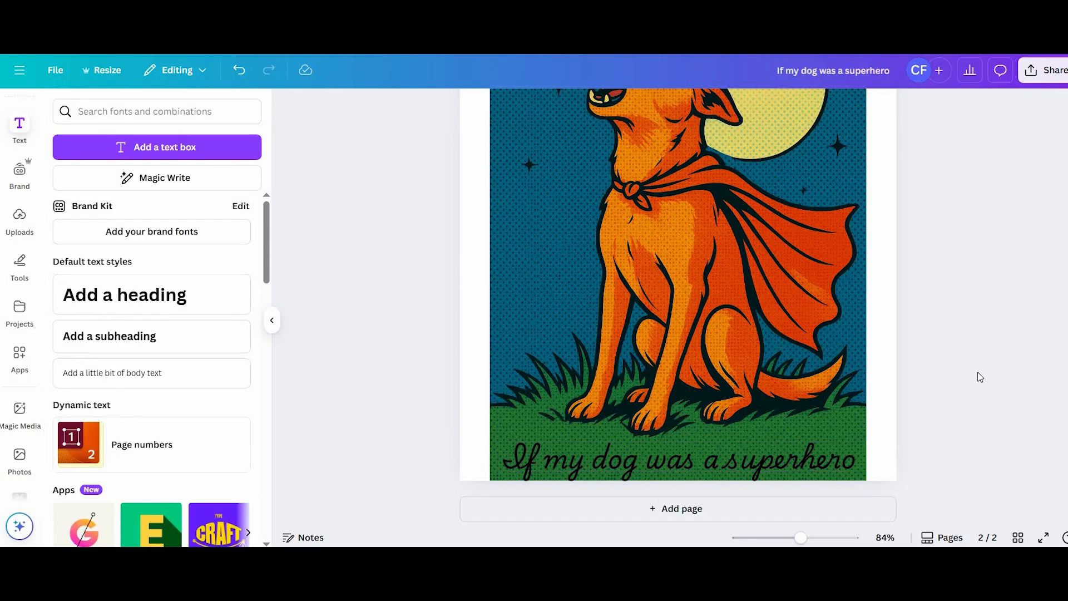
Nudge the superhero caption slightly upward so it sits midway within the poster's green grass strip
left_click(779, 460)
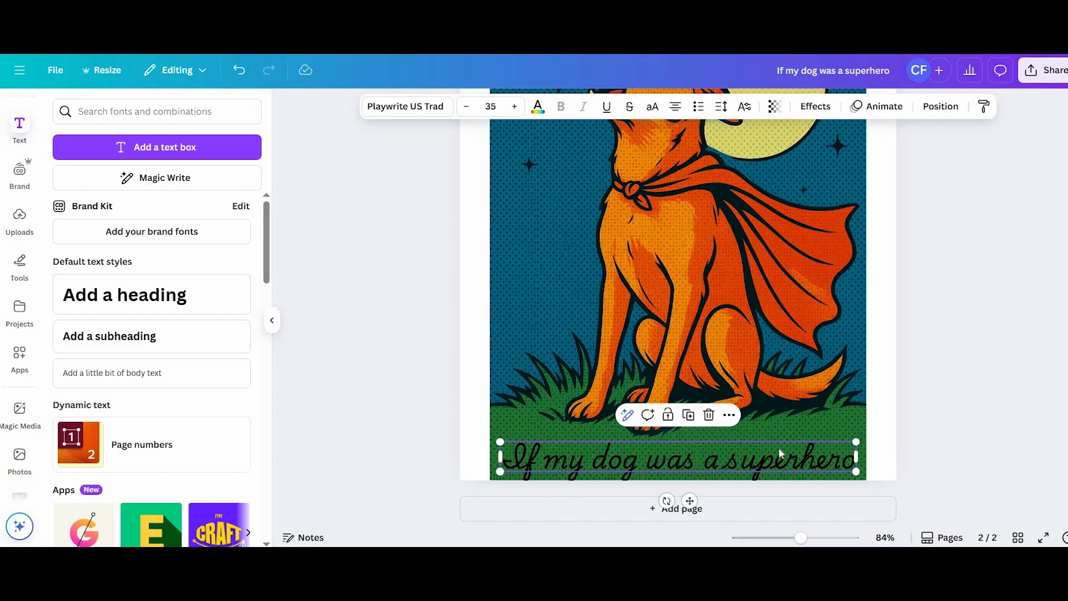
key("Up")
key("Up")
key("Up")
key("Up")
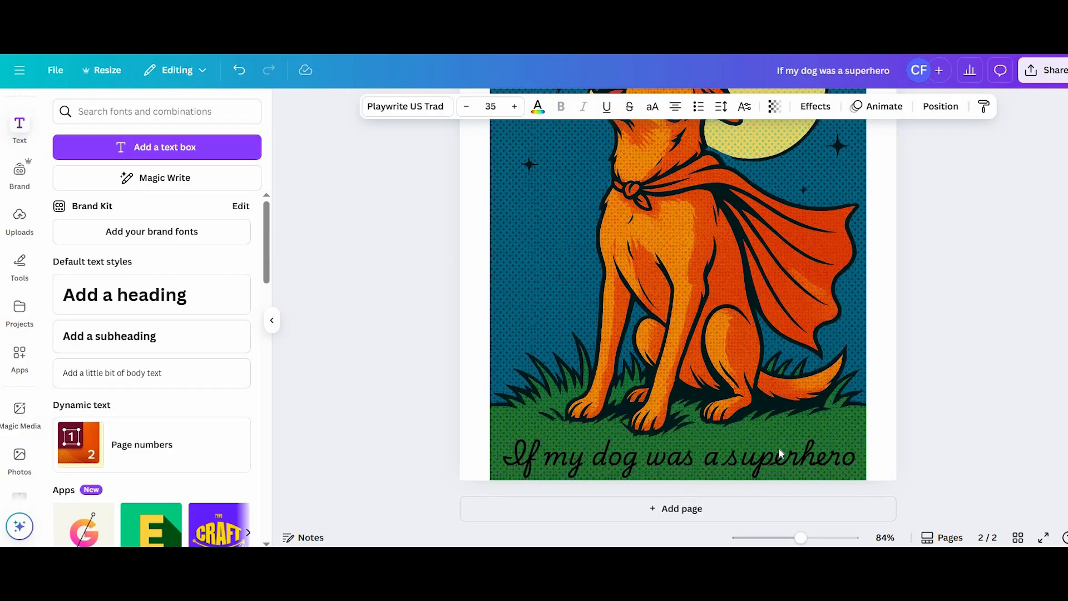
key("Up")
key("Up")
key("Up")
key("Up")
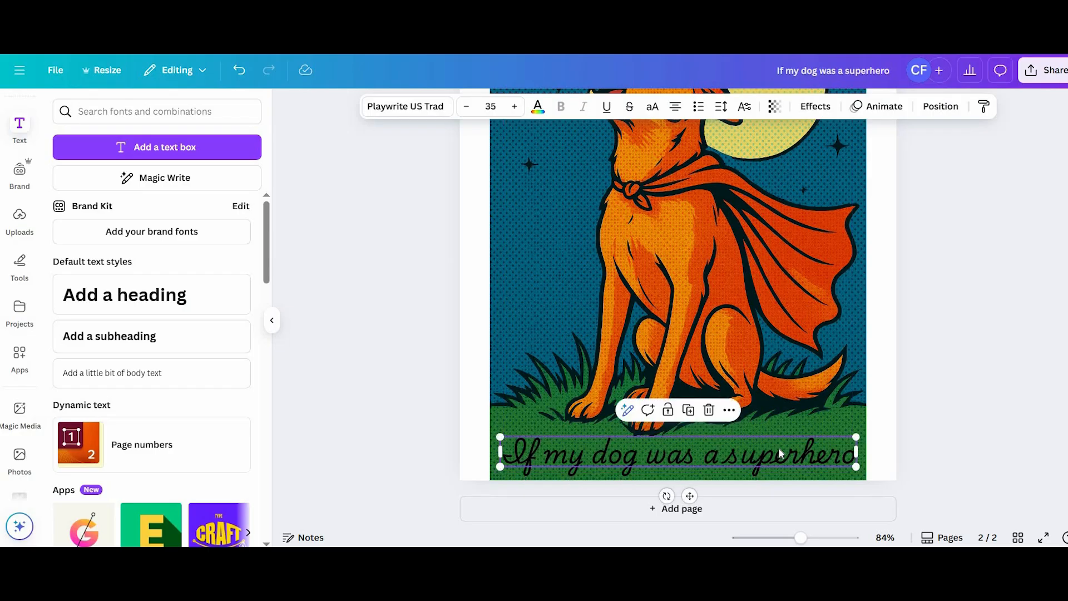
key("Up")
key("Up")
key("Up")
key("Up")
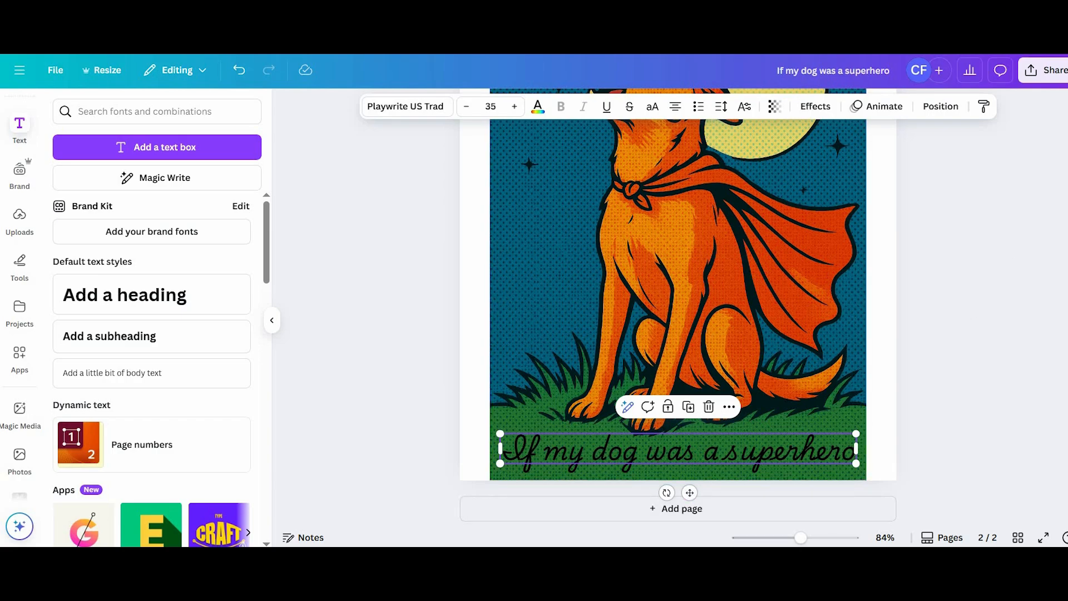
left_click(977, 361)
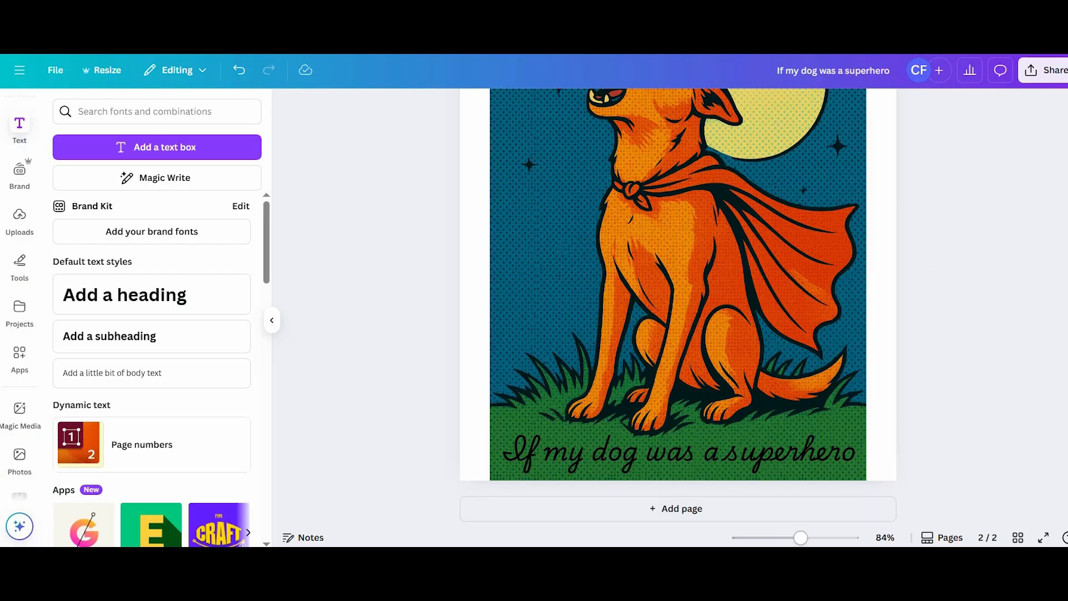
Group the superhero caption with the Alpha Howl poster image on page 2
left_click_drag(801, 537, 782, 537)
scroll(889, 232, "up", 2)
scroll(889, 232, "down", 1)
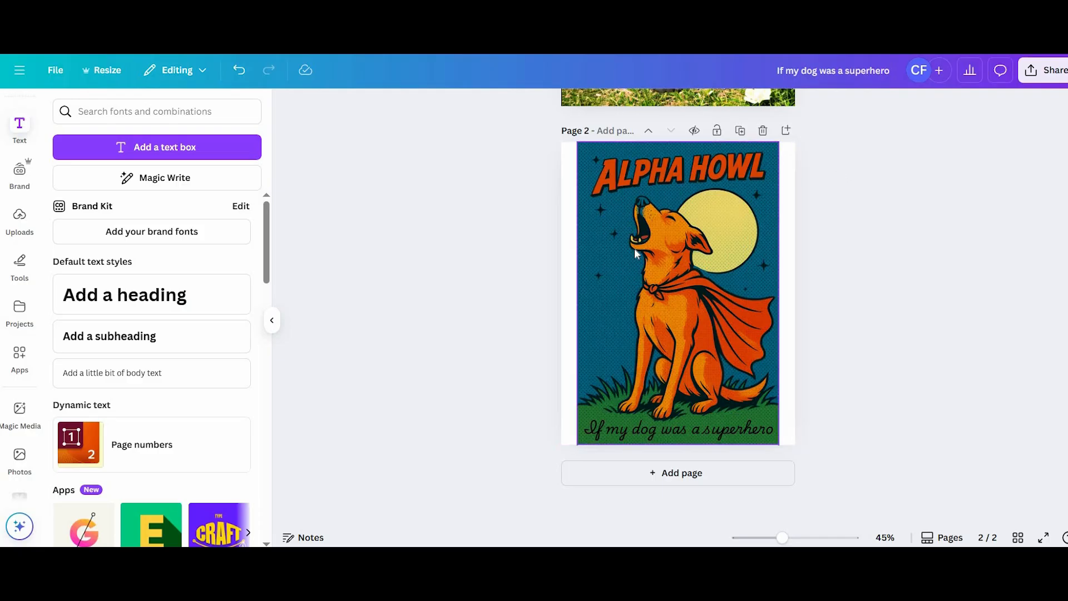
left_click(623, 430)
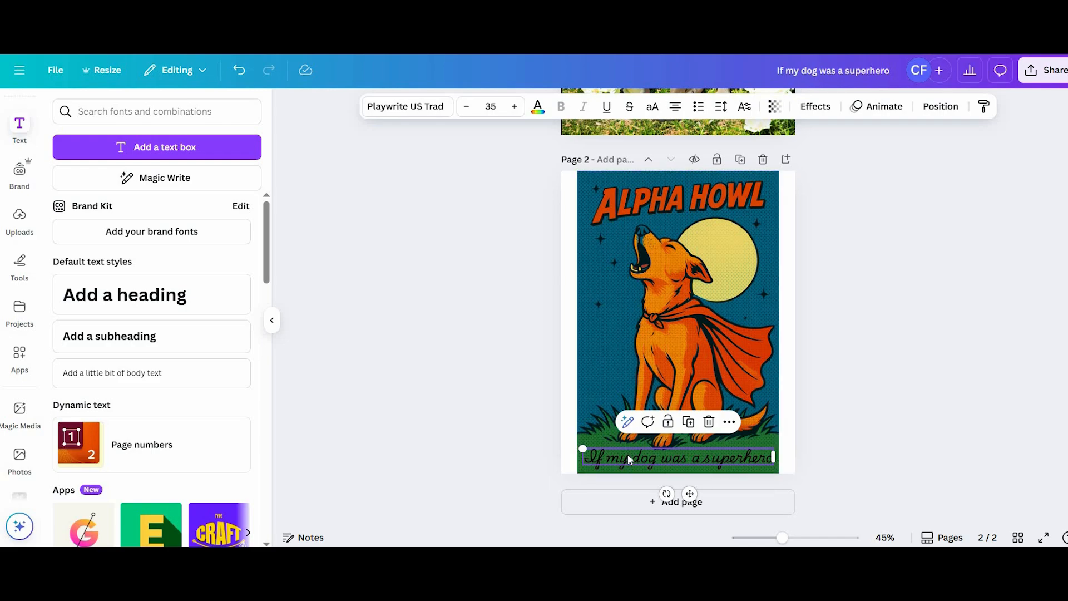
key("shift")
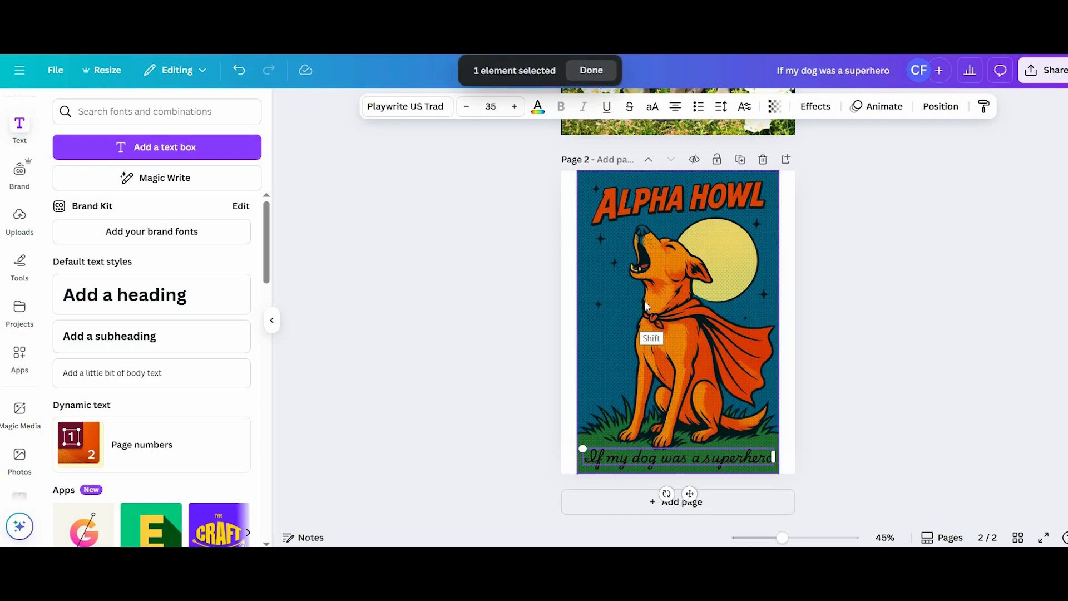
left_click(636, 288, "shift")
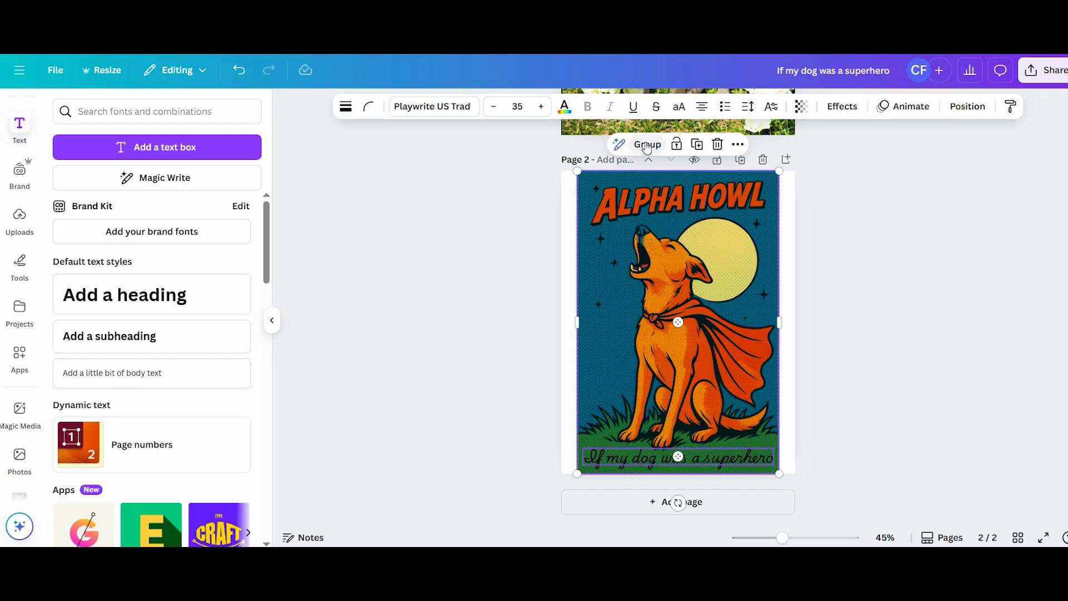
left_click(645, 146)
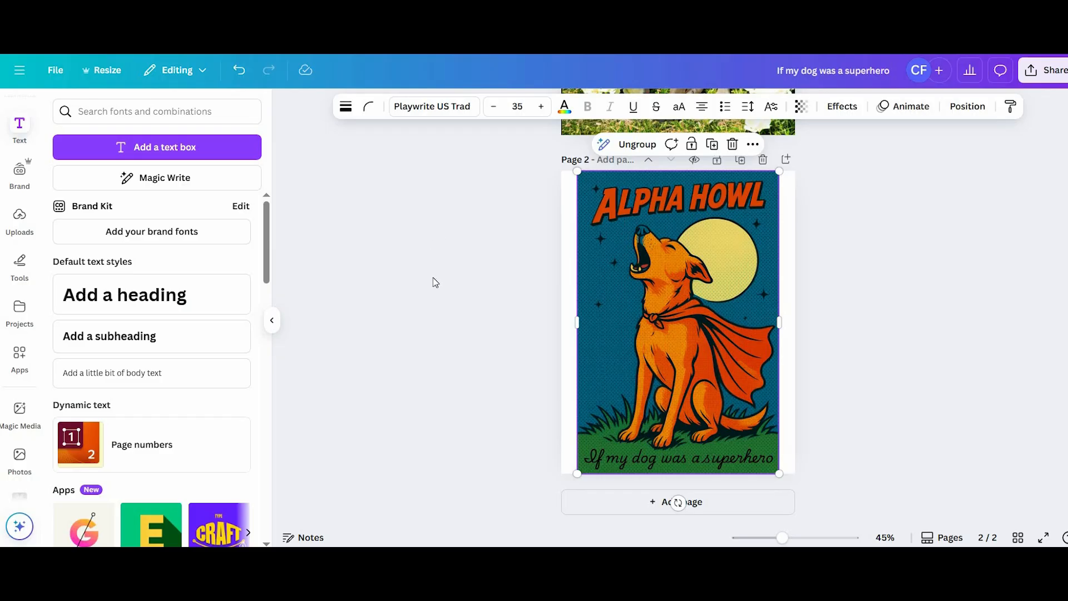
left_click(415, 271)
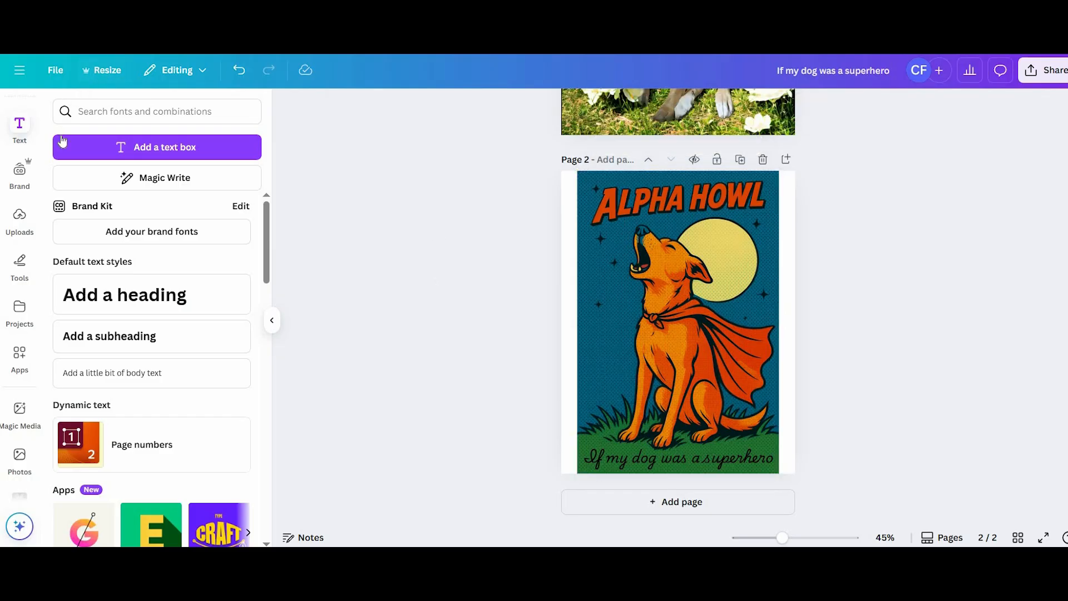
Browse the element categories, including Flowers, and add the recently used square shape to page 2
scroll(37, 153, "up", 2)
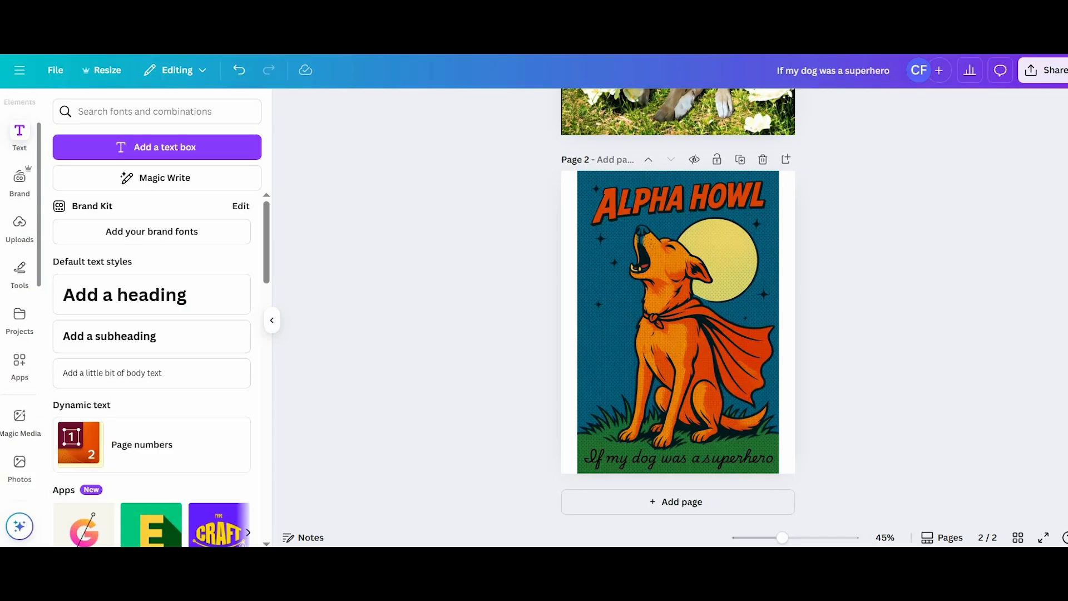
scroll(35, 150, "down", 4)
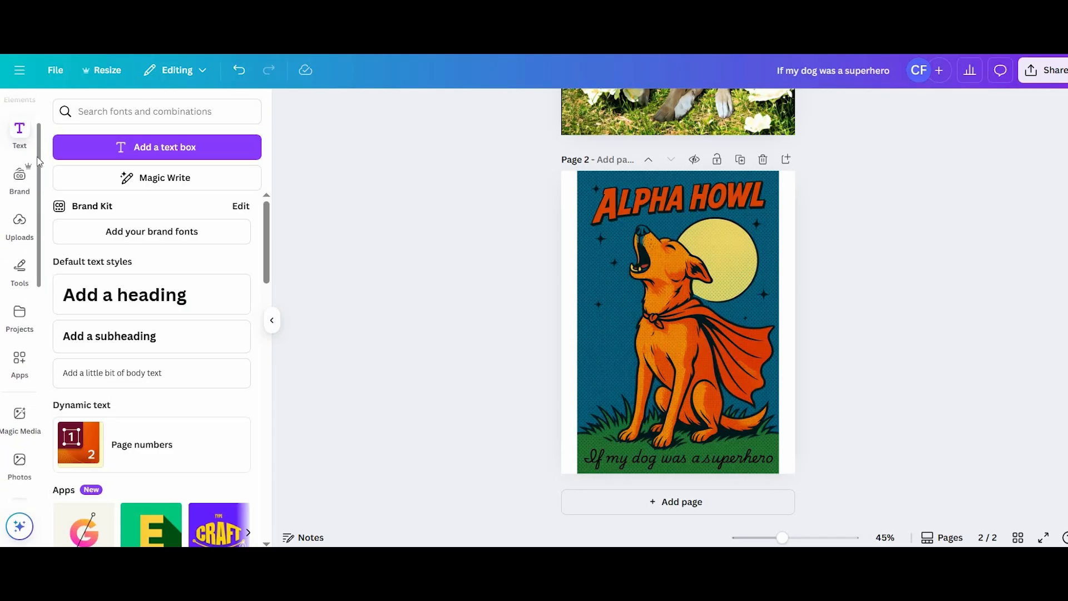
scroll(25, 167, "up", 5)
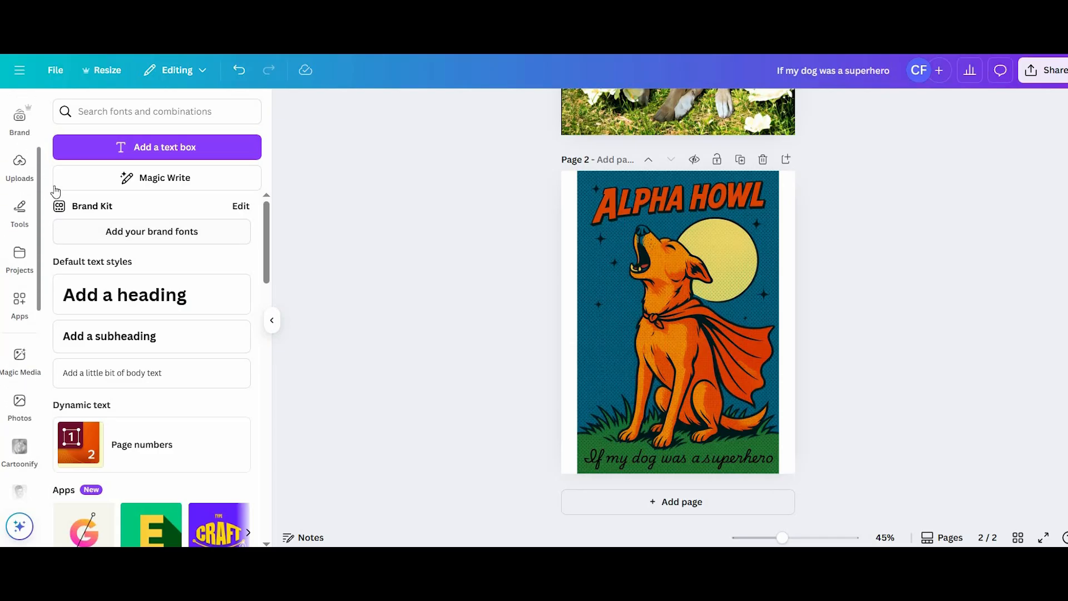
scroll(25, 121, "down", 1)
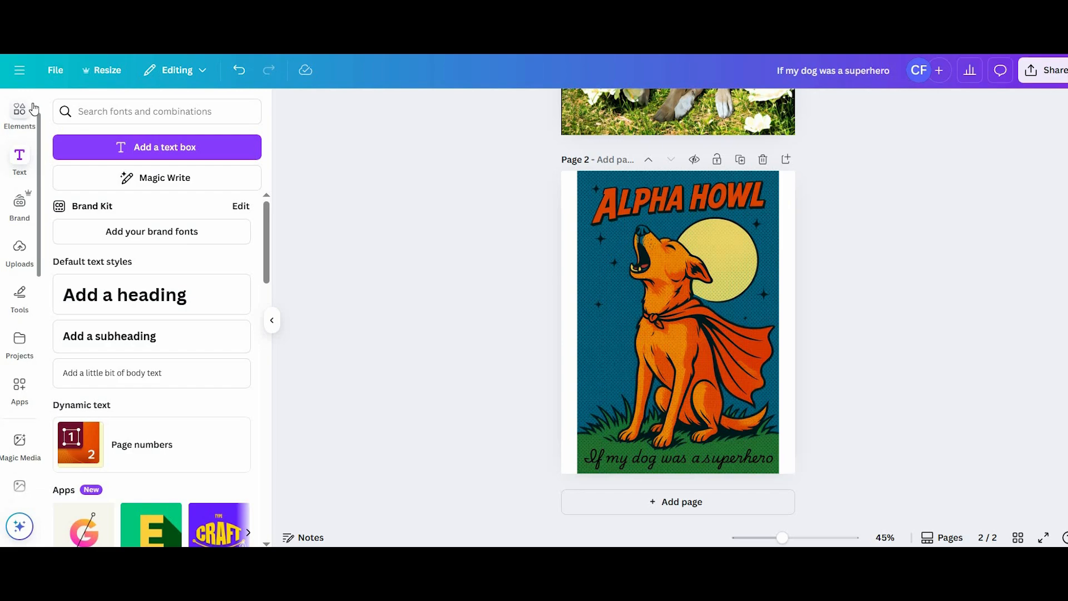
scroll(23, 121, "up", 2)
scroll(21, 121, "down", 2)
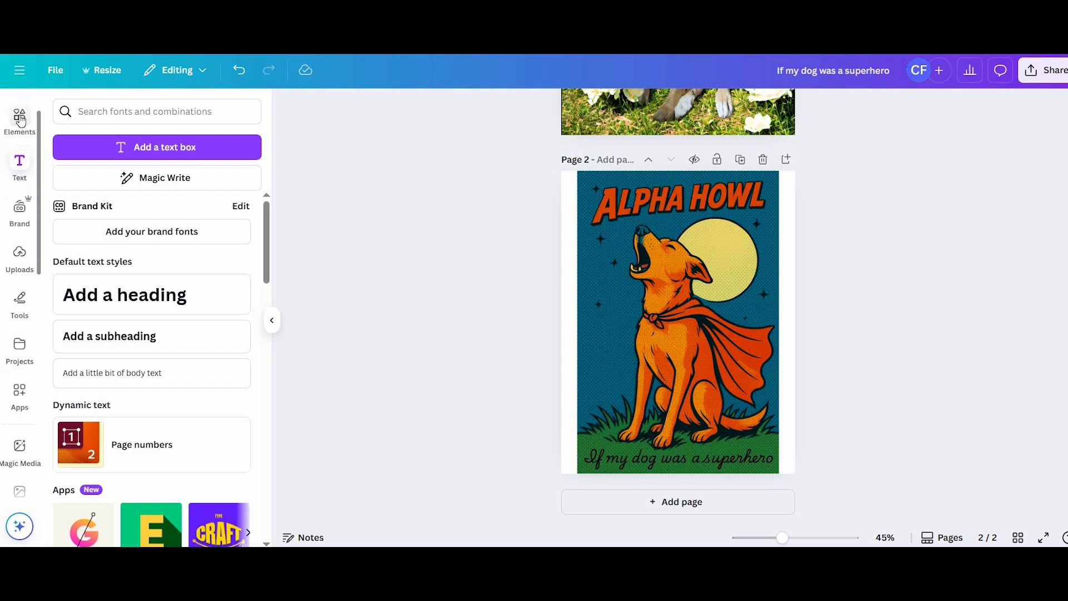
left_click(20, 121)
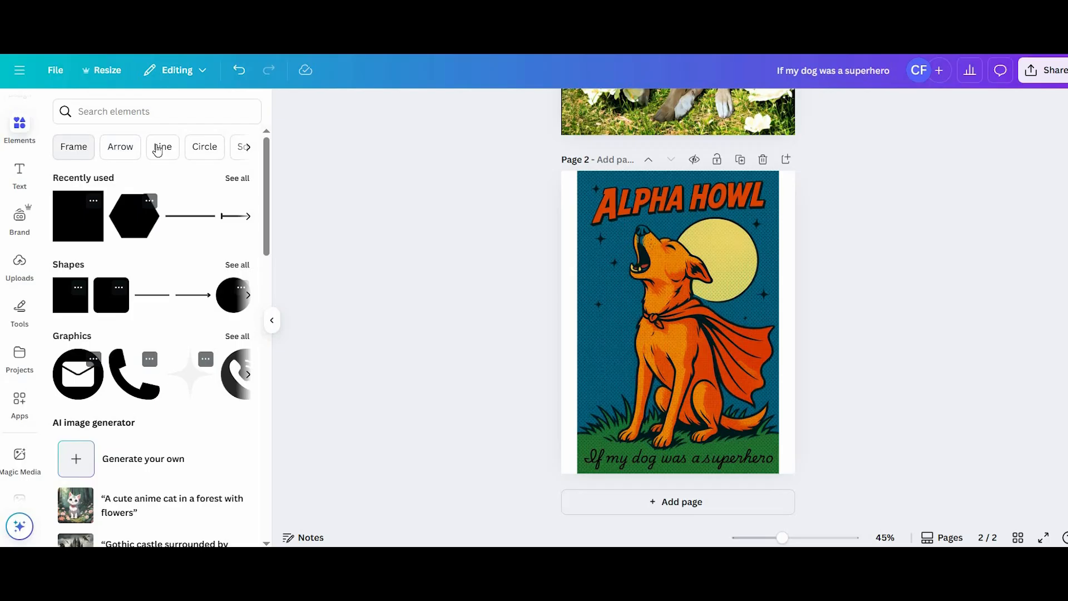
left_click(250, 150)
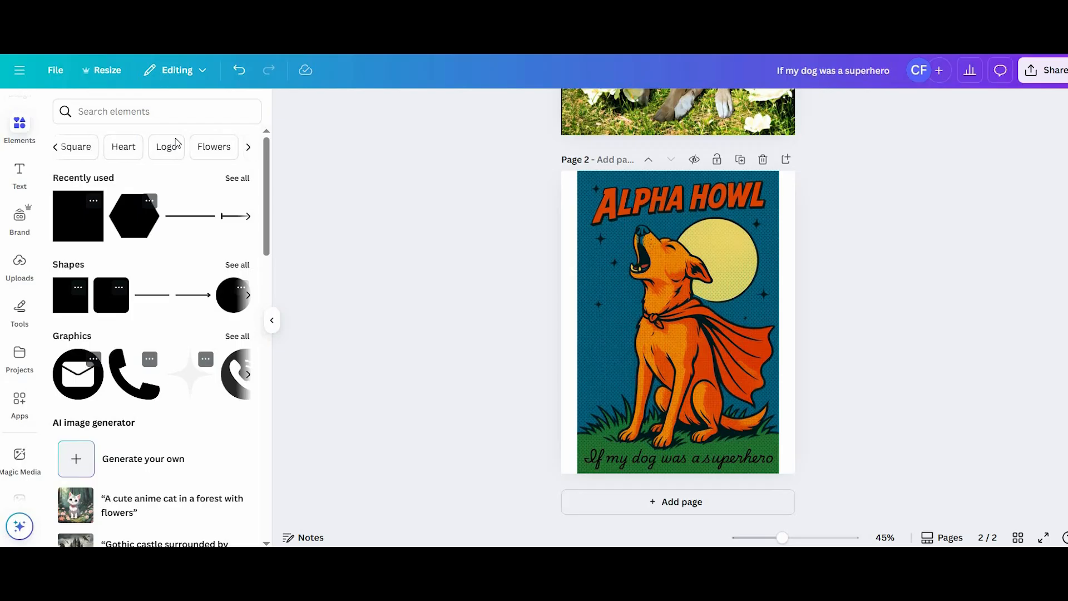
left_click(217, 154)
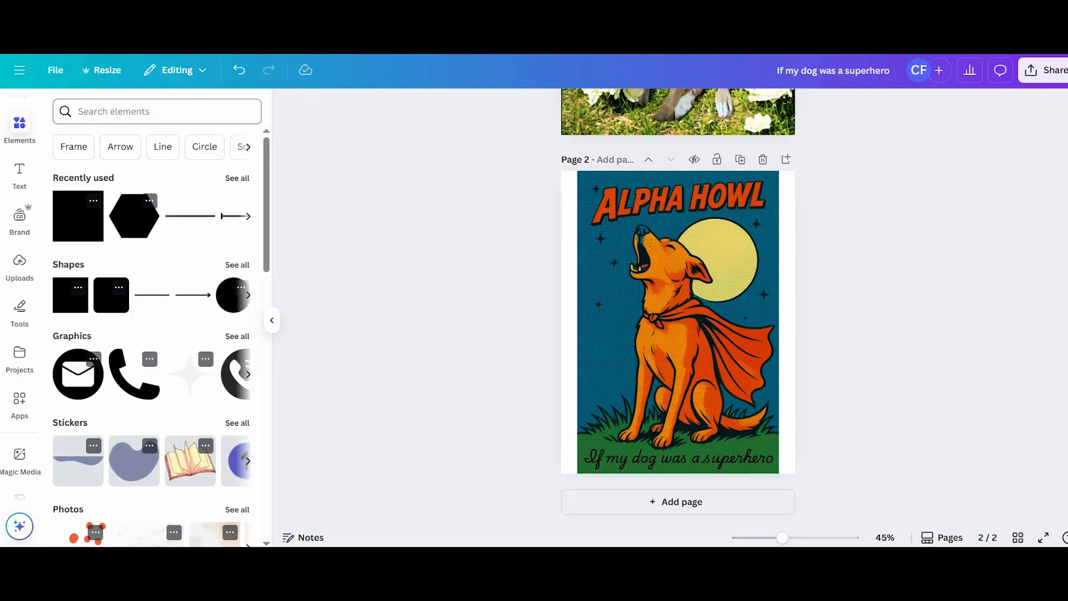
left_click(78, 222)
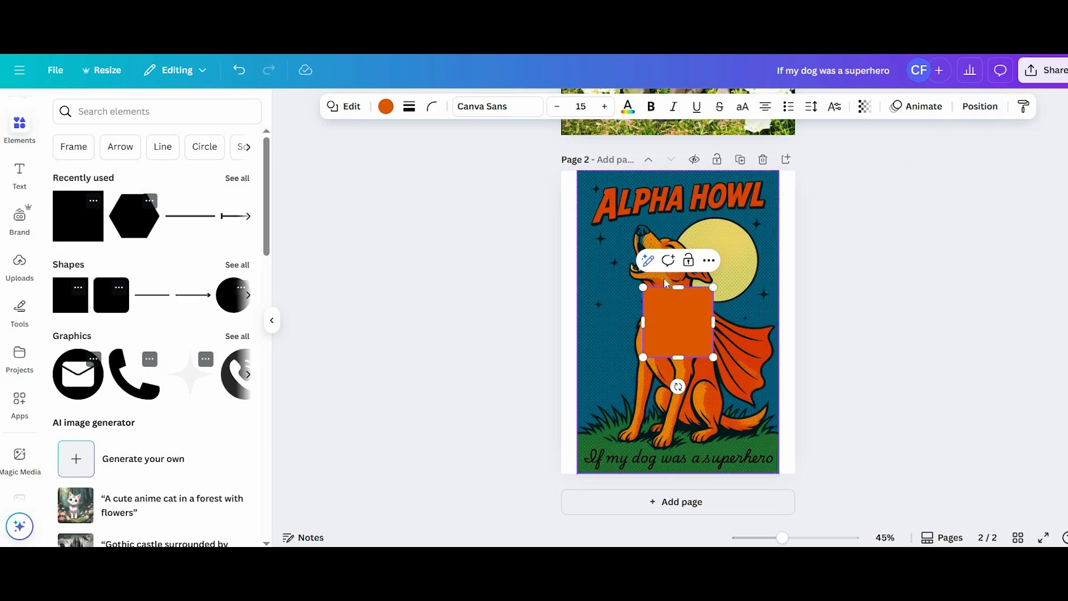
Resize the orange square on page 2 to 4.25 in wide and 5.5 in high
double_click(687, 308)
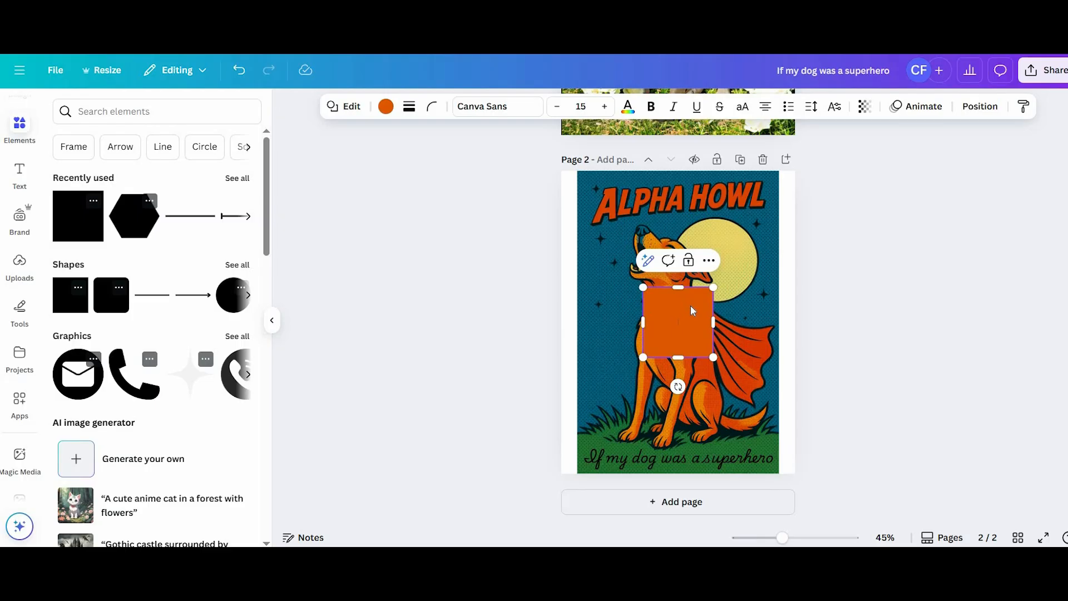
left_click(981, 109)
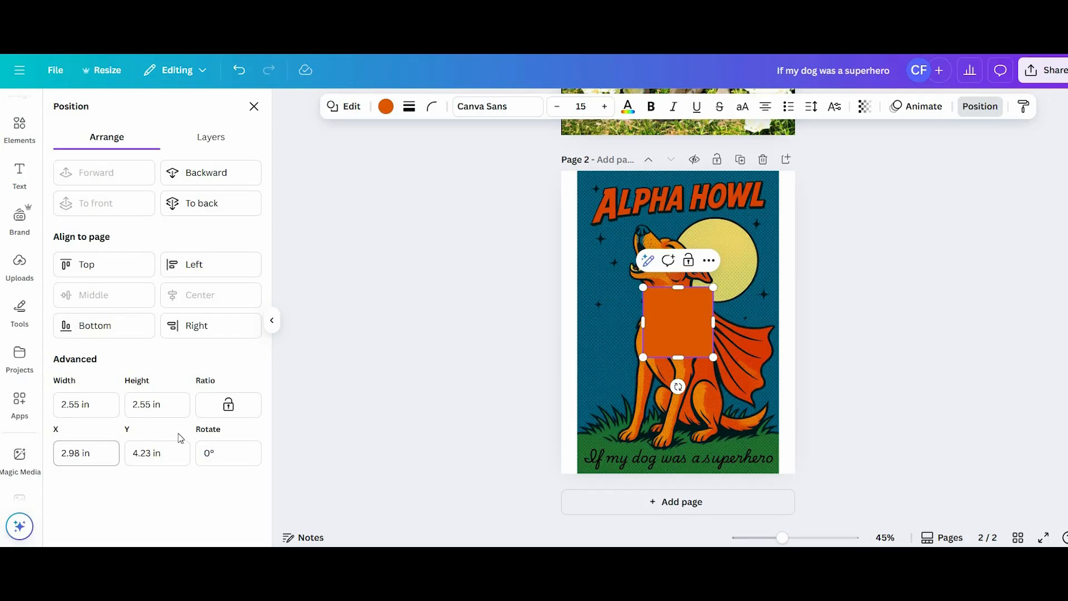
left_click(81, 403)
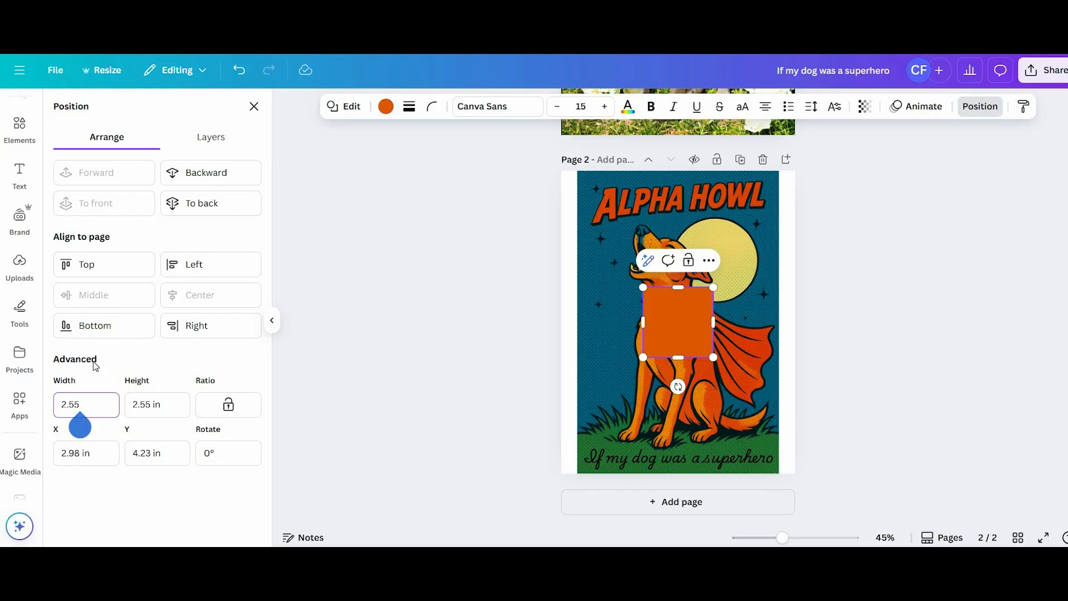
key("BackSpace")
key("BackSpace")
key("BackSpace")
type("4.25")
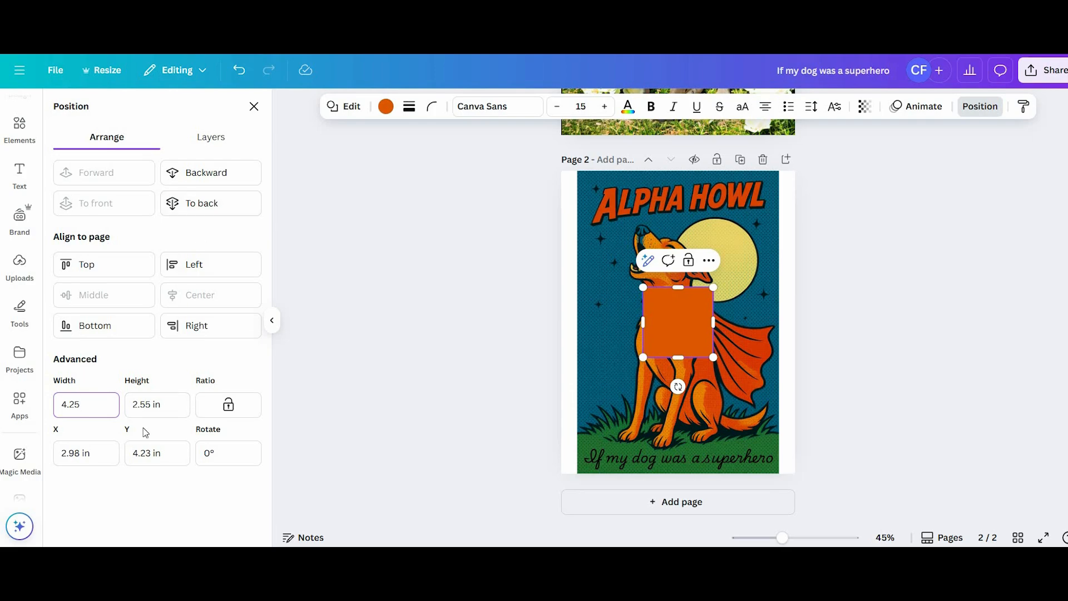
left_click(163, 396)
key("BackSpace")
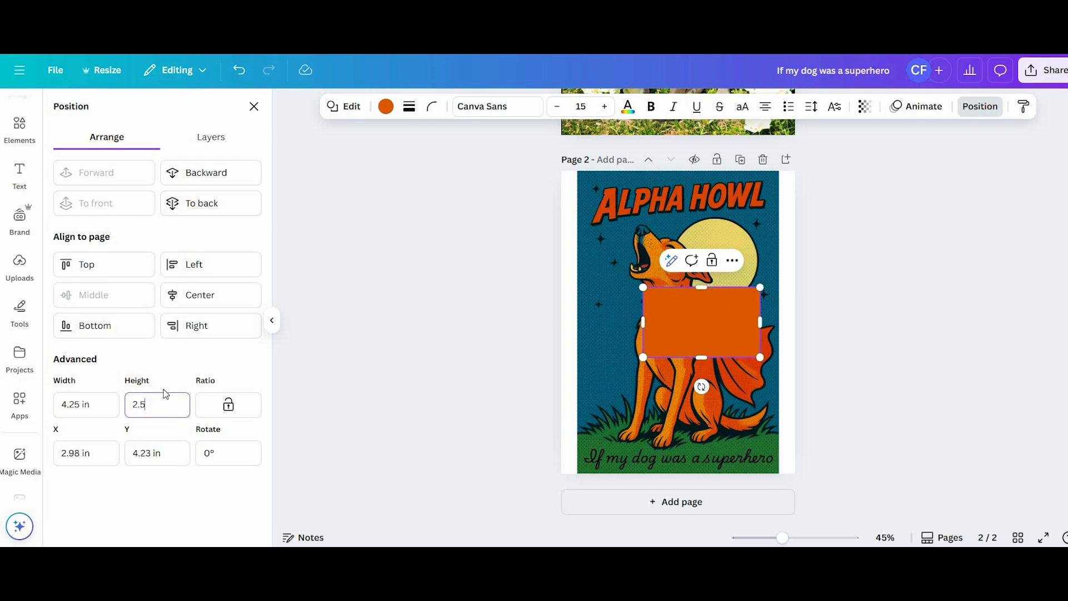
type("5.5")
key("Return")
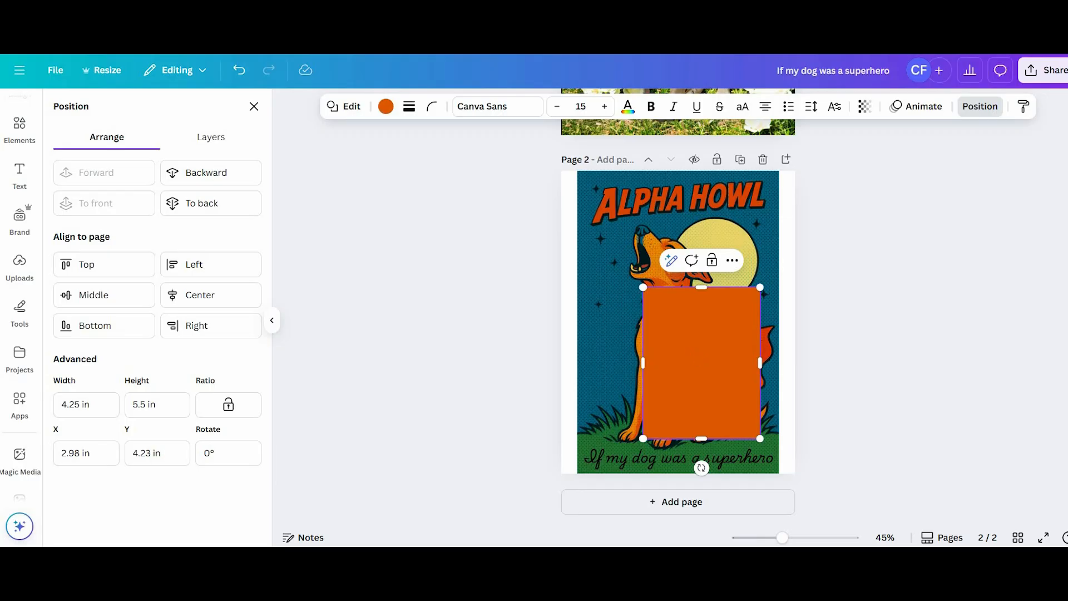
Move the orange rectangle onto the page's upper-right quarter and place a duplicate of it over the lower-right quarter
left_click_drag(702, 362, 741, 243)
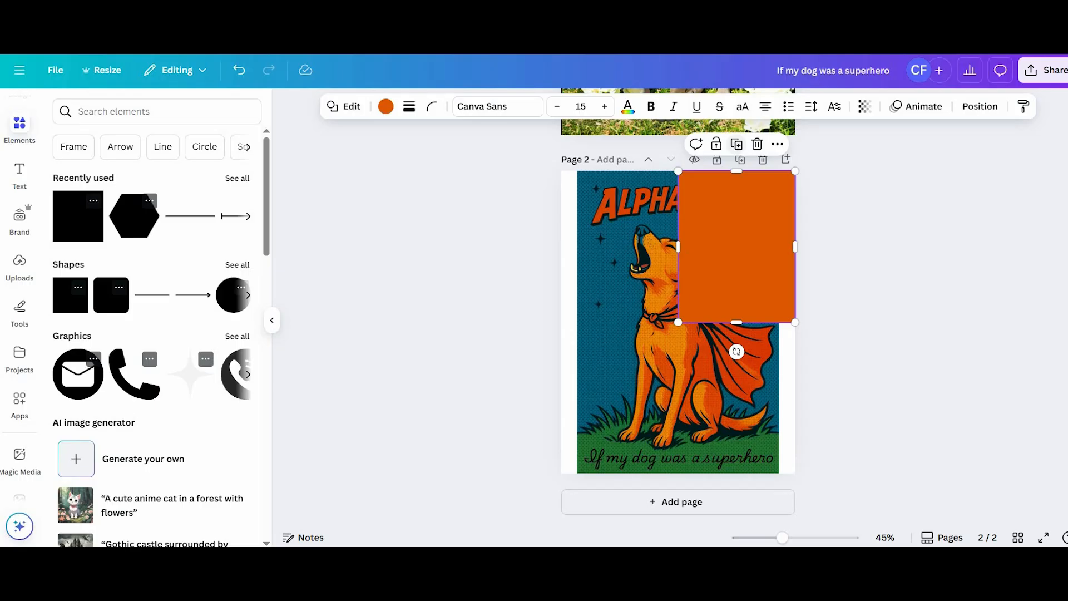
left_click(737, 144)
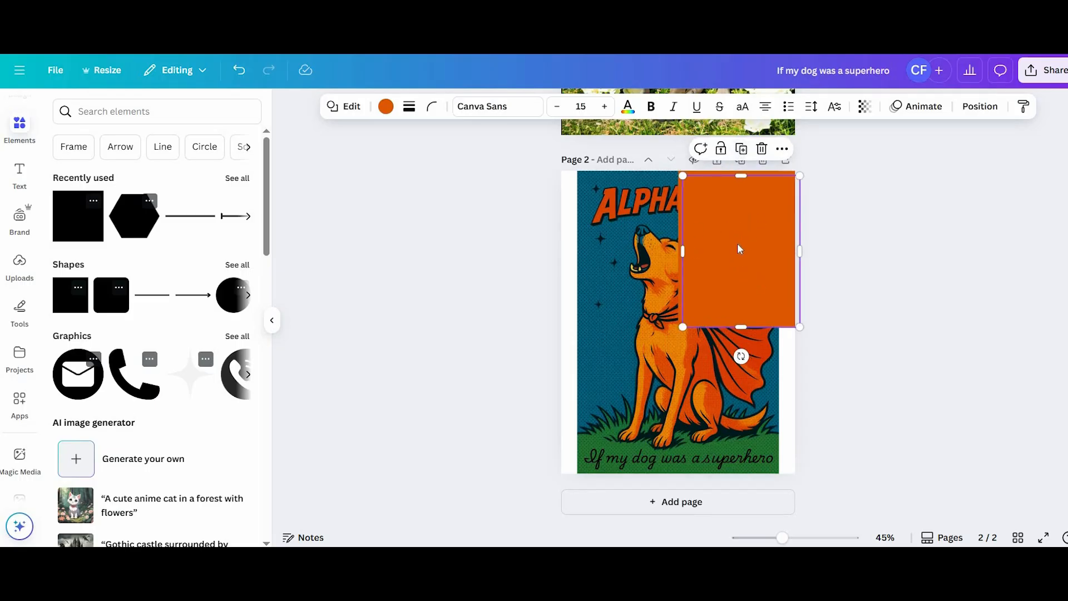
left_click_drag(741, 250, 740, 392)
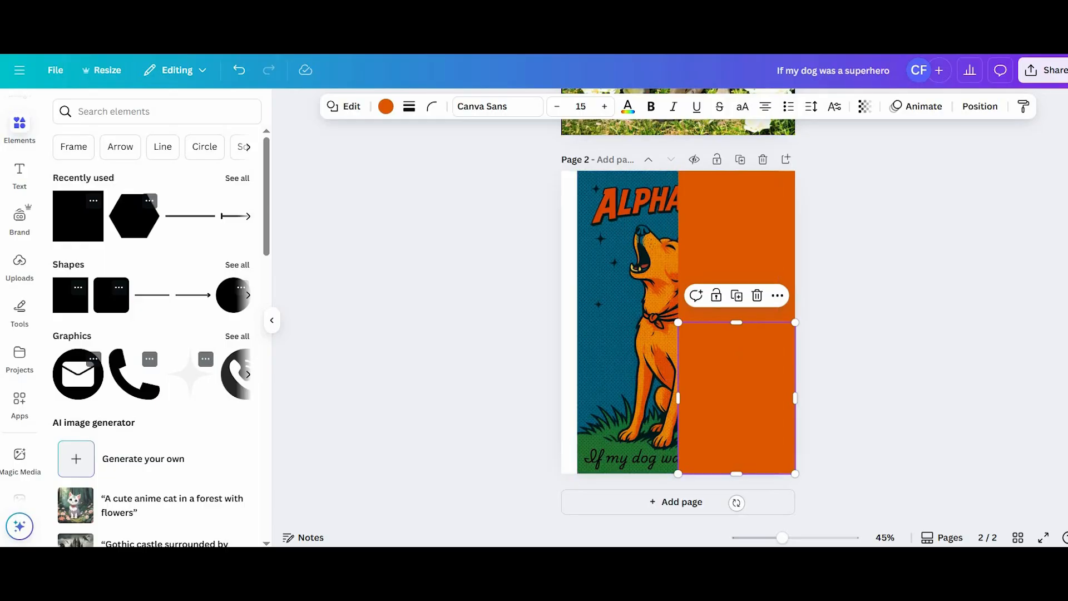
Recolor the lower-right rectangle with the green from the poster's photo colors
left_click(385, 109)
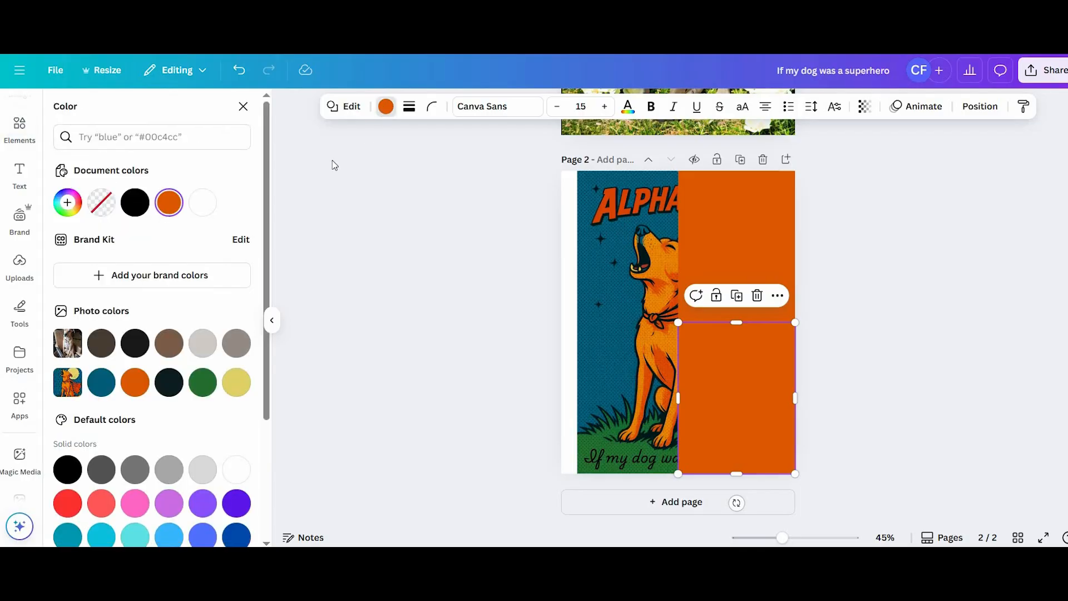
left_click(210, 384)
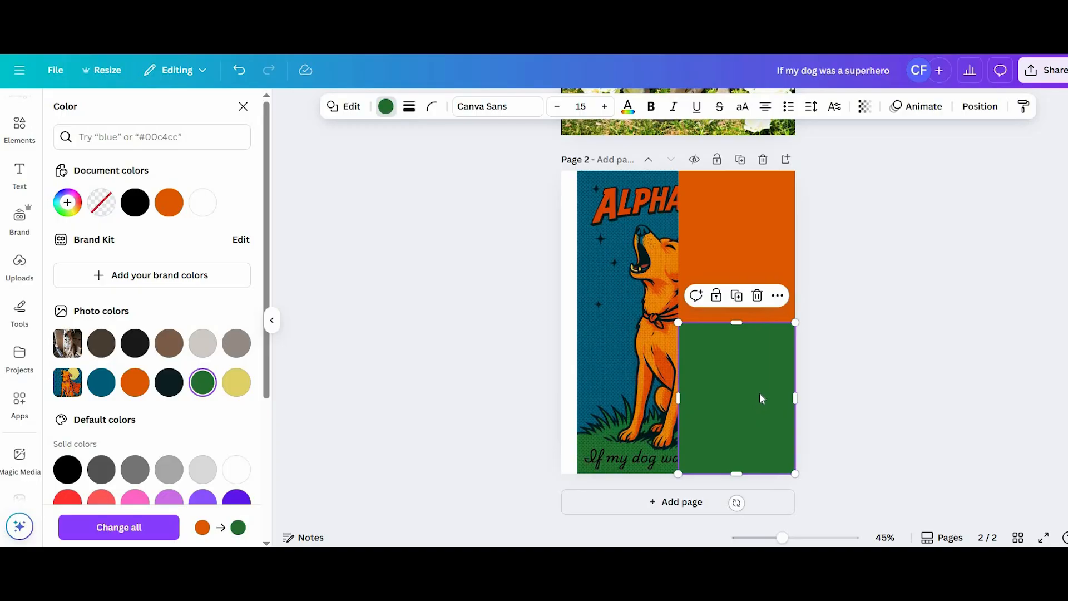
key("Escape")
Duplicate the upper-right orange rectangle and place the copy over the page's lower-left quarter
left_click(732, 246)
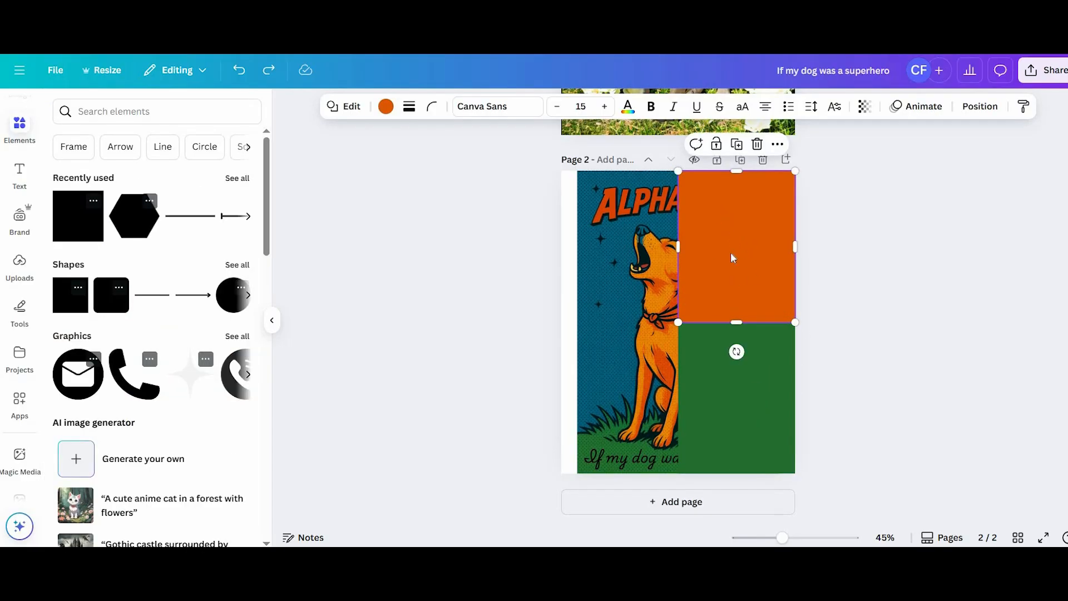
left_click(737, 146)
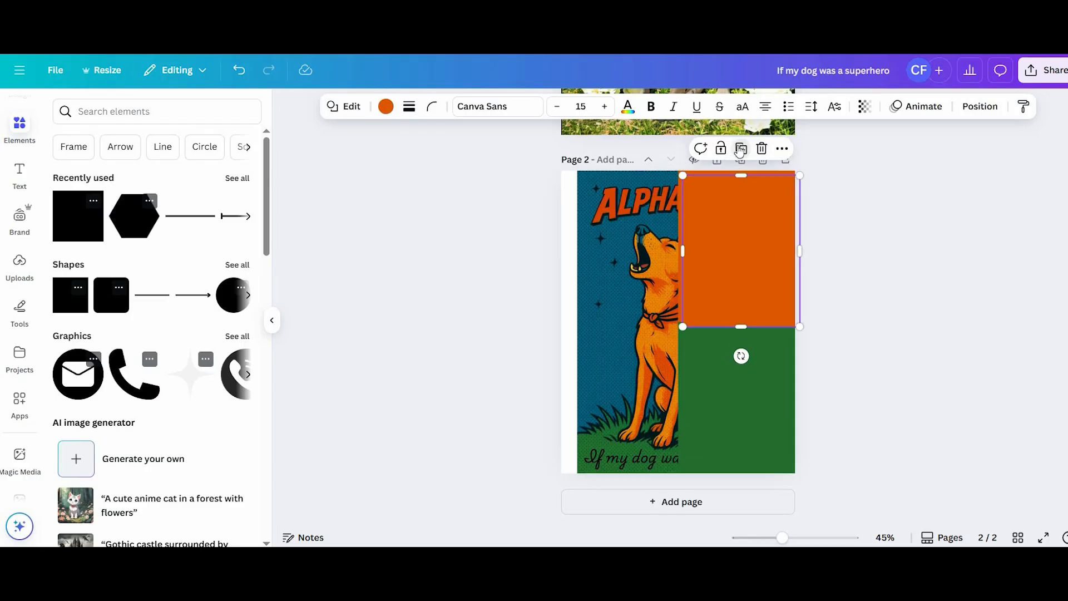
left_click_drag(743, 248, 623, 395)
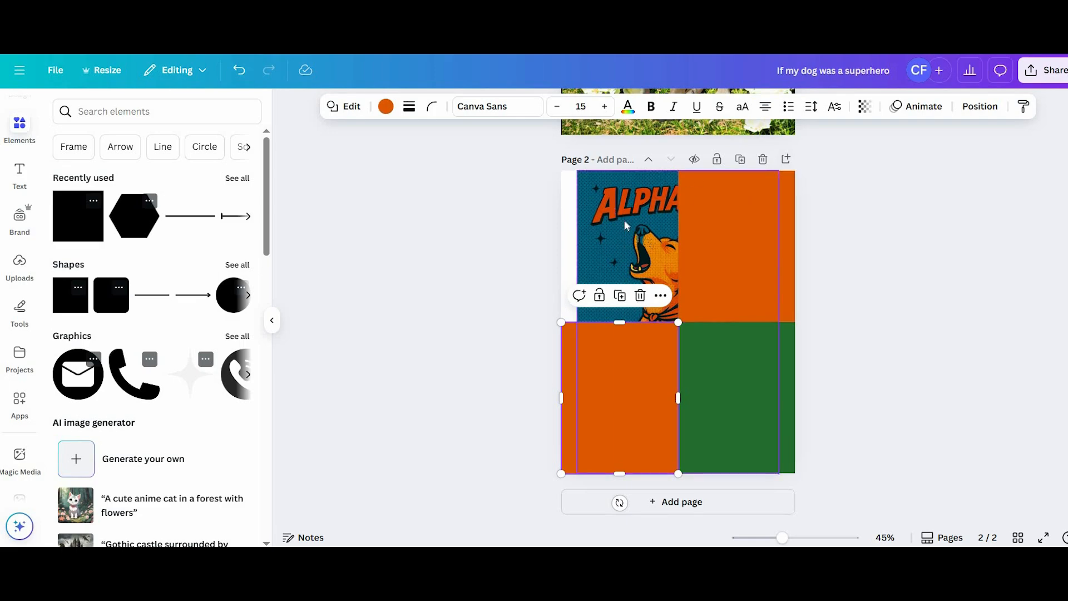
Group the captioned Alpha Howl poster with the three colored quarter-page rectangles
left_click(608, 221)
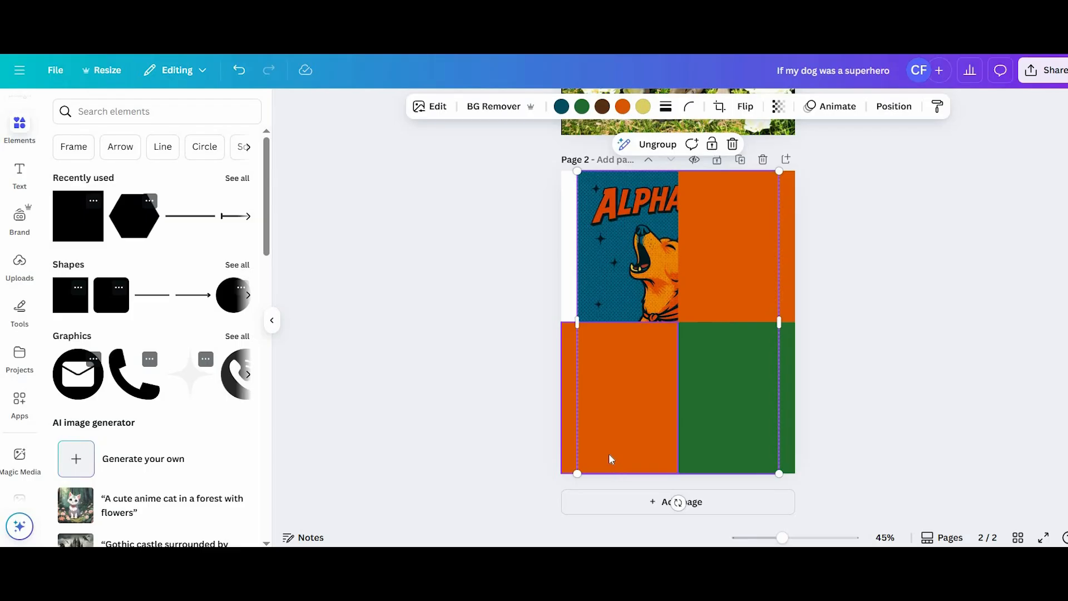
left_click(720, 237, "shift")
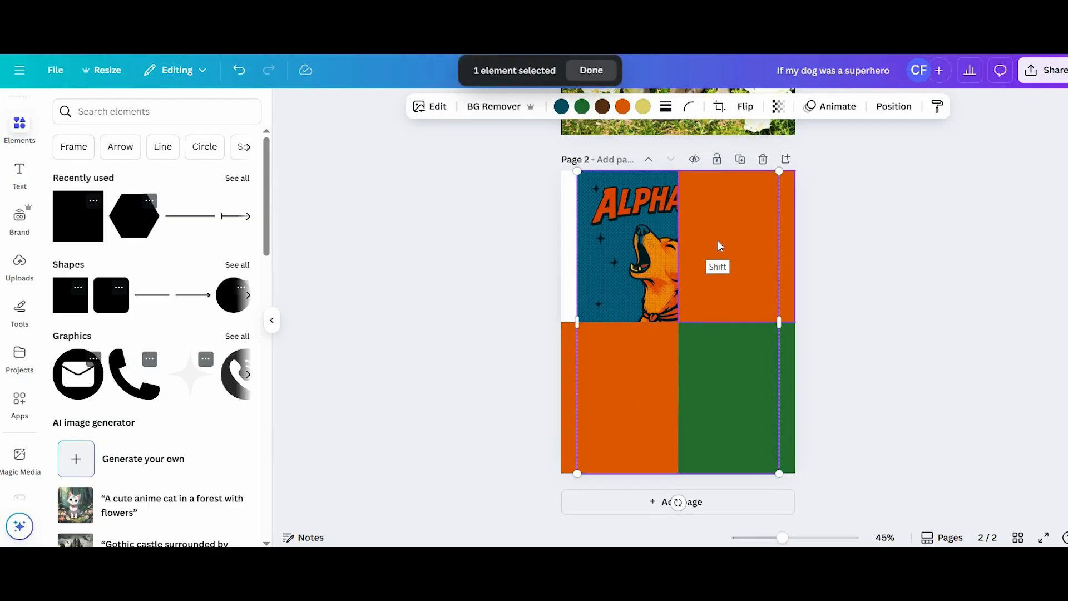
left_click(719, 243, "shift")
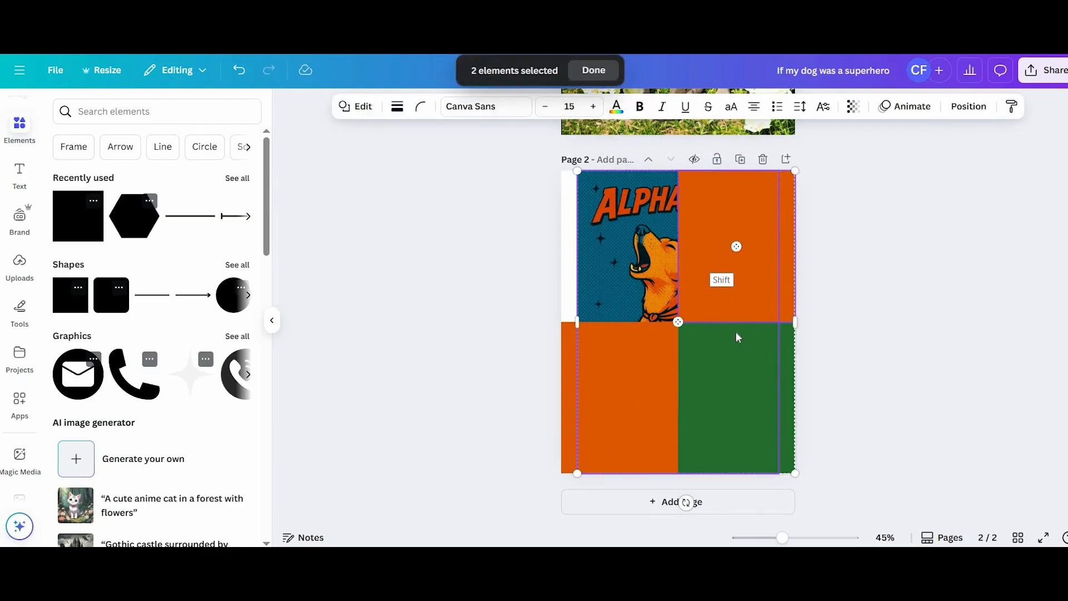
left_click(722, 396, "shift")
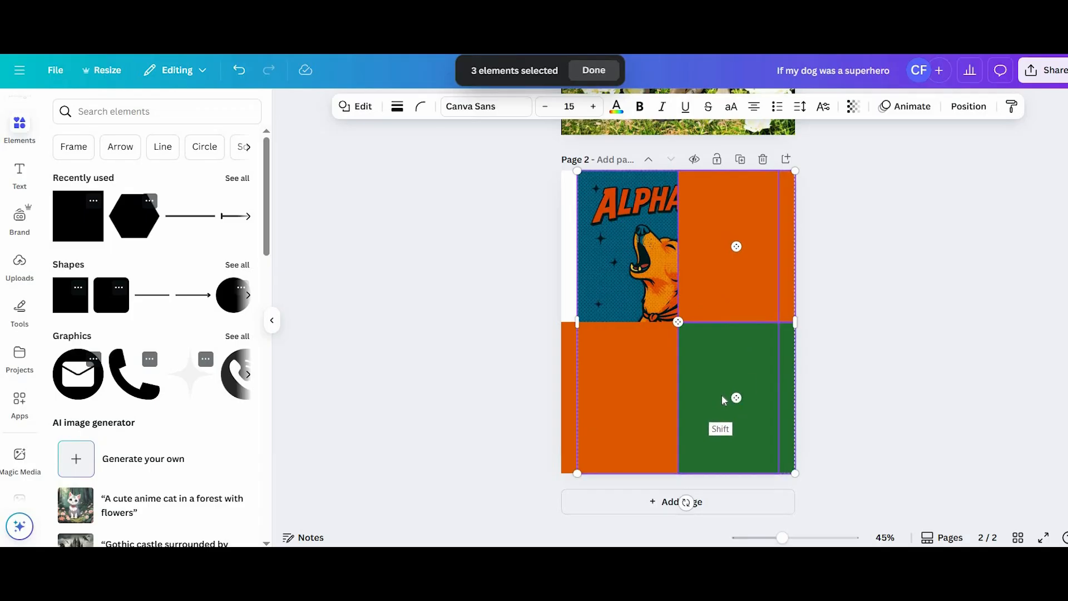
left_click(633, 406, "shift")
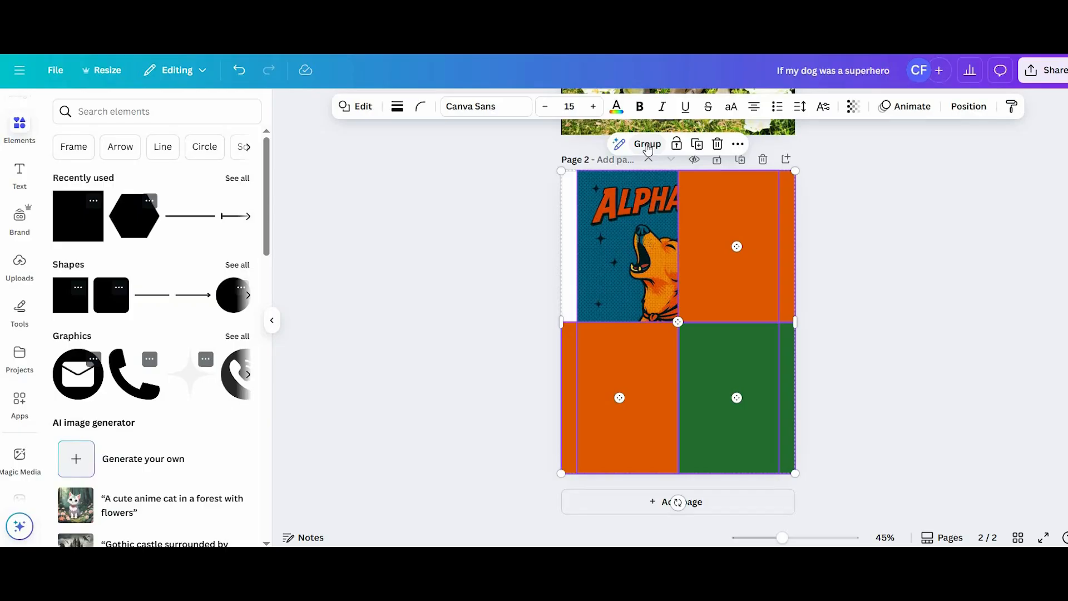
left_click(650, 146)
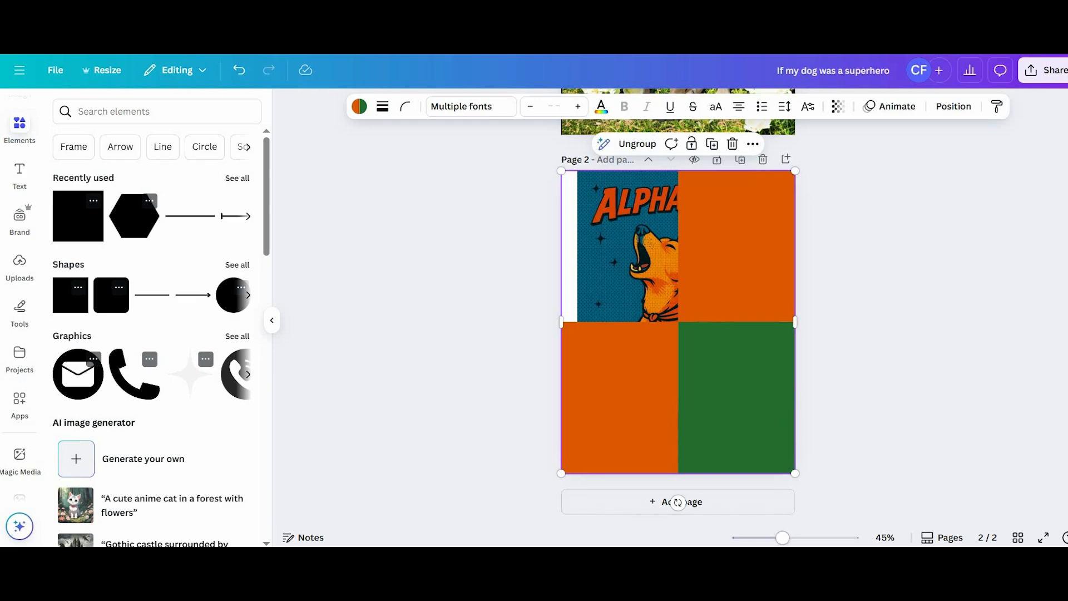
Add a blank page 3 and enlarge the page 2 group from its upper-left corner until the poster's upper-left quarter fills the page
left_click(752, 541)
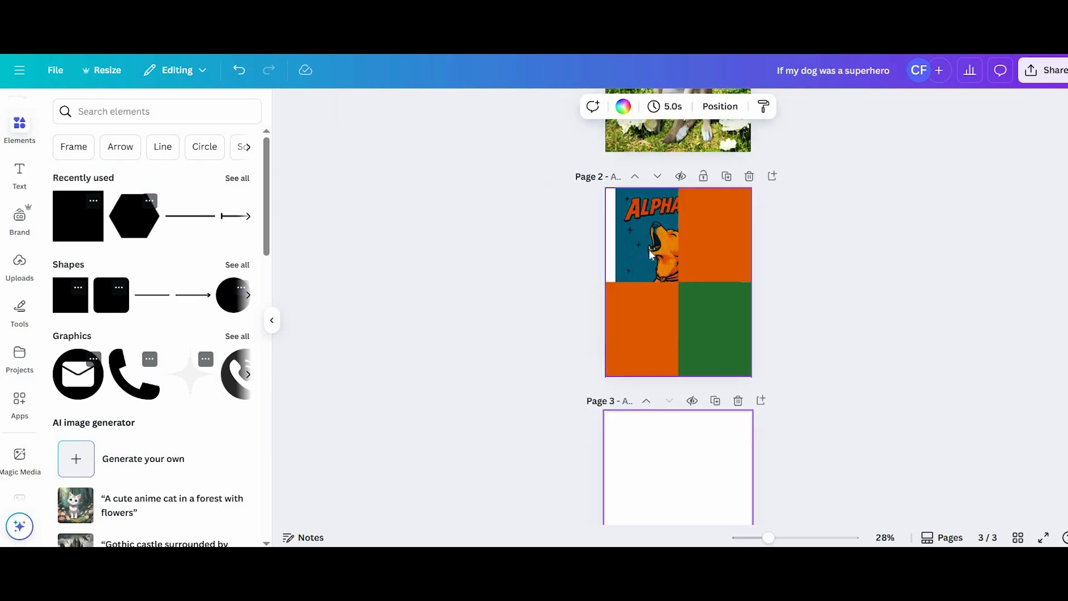
left_click(650, 252)
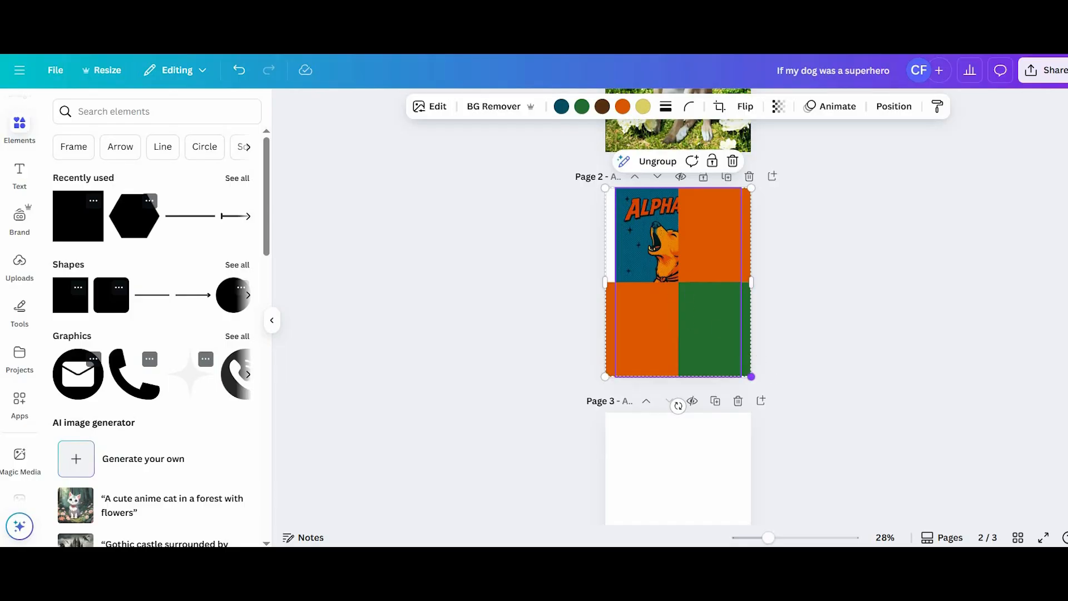
left_click_drag(751, 376, 892, 552)
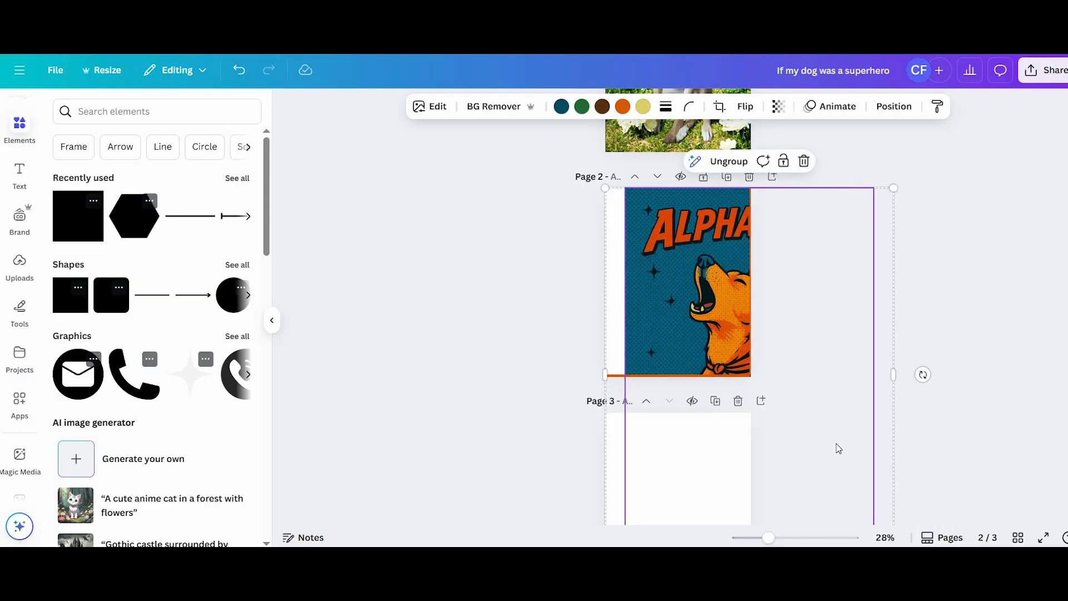
left_click(514, 298)
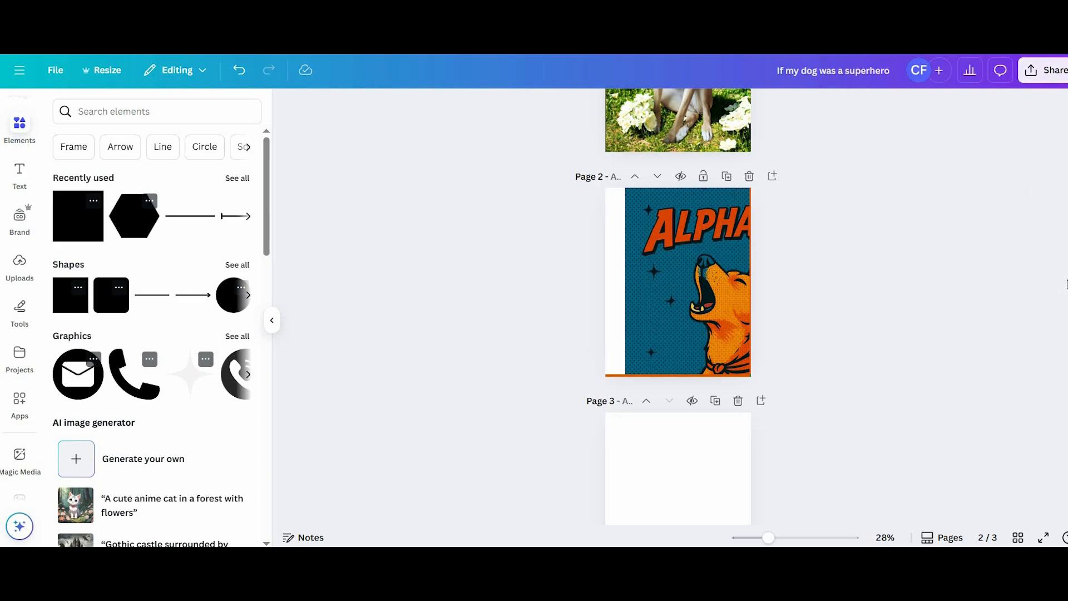
Download only the current page (Page 2) as a PDF Print file
left_click(1049, 78)
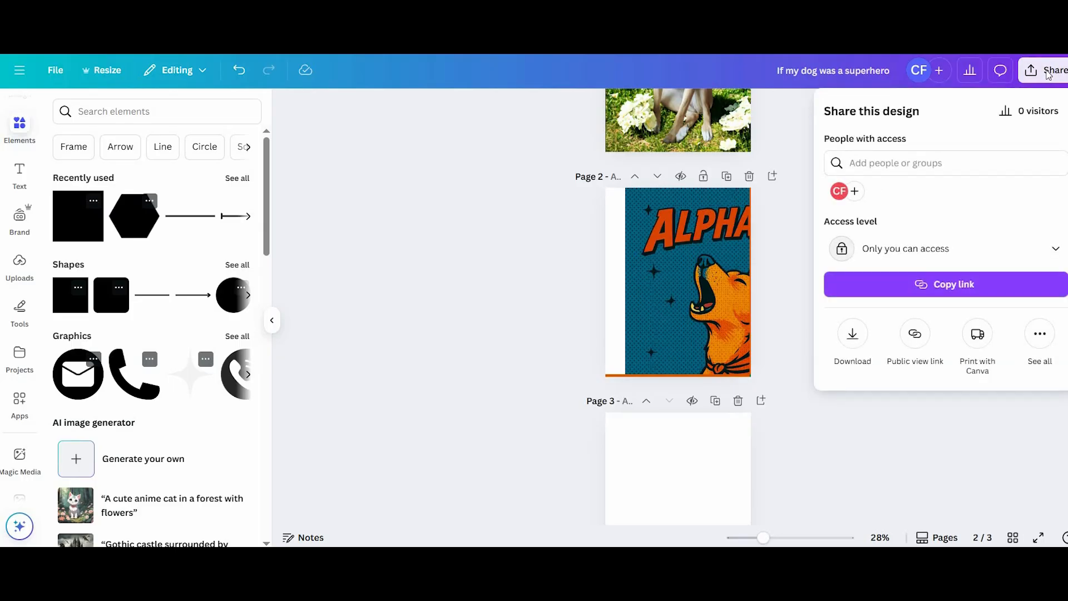
left_click(851, 332)
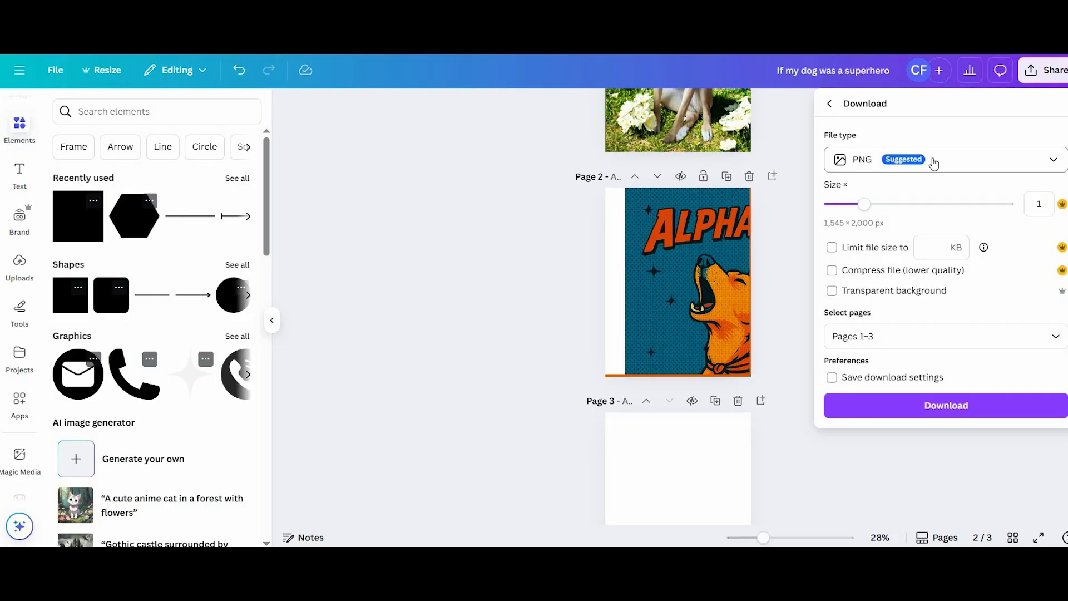
left_click(1052, 160)
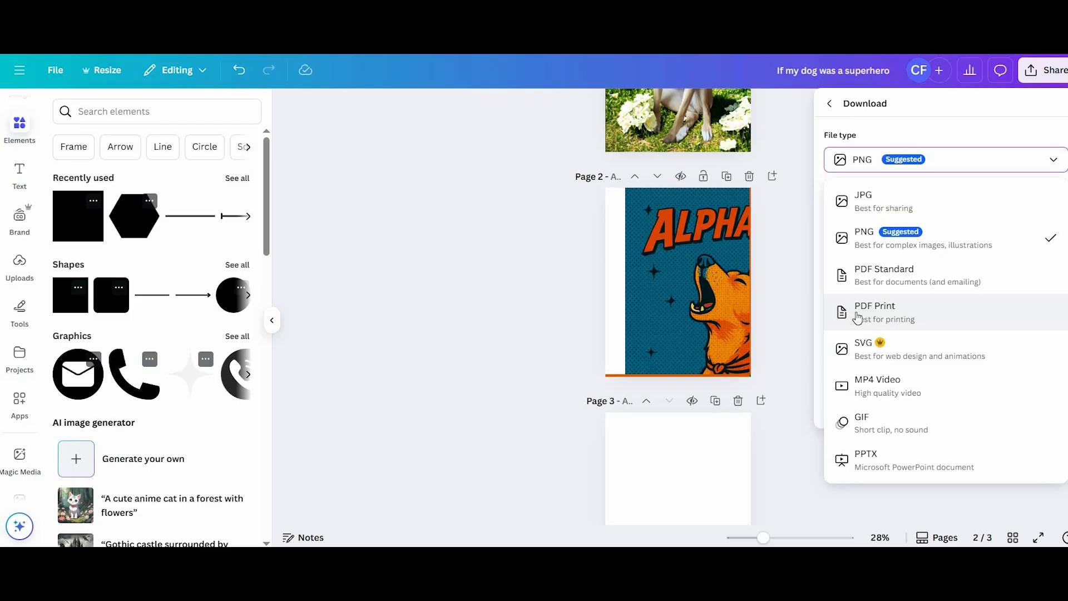
left_click(901, 315)
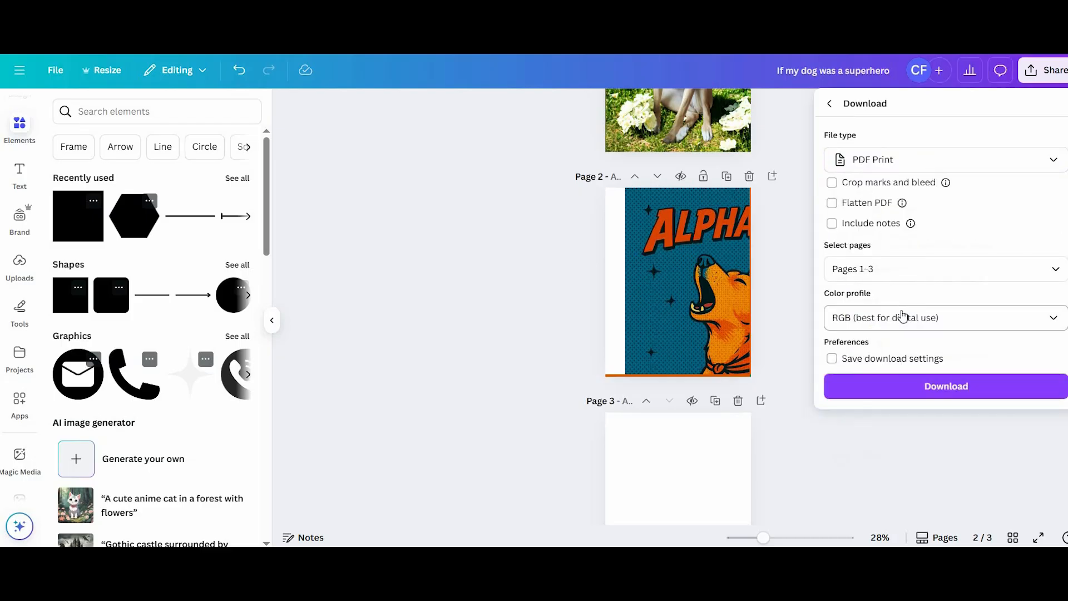
left_click(837, 269)
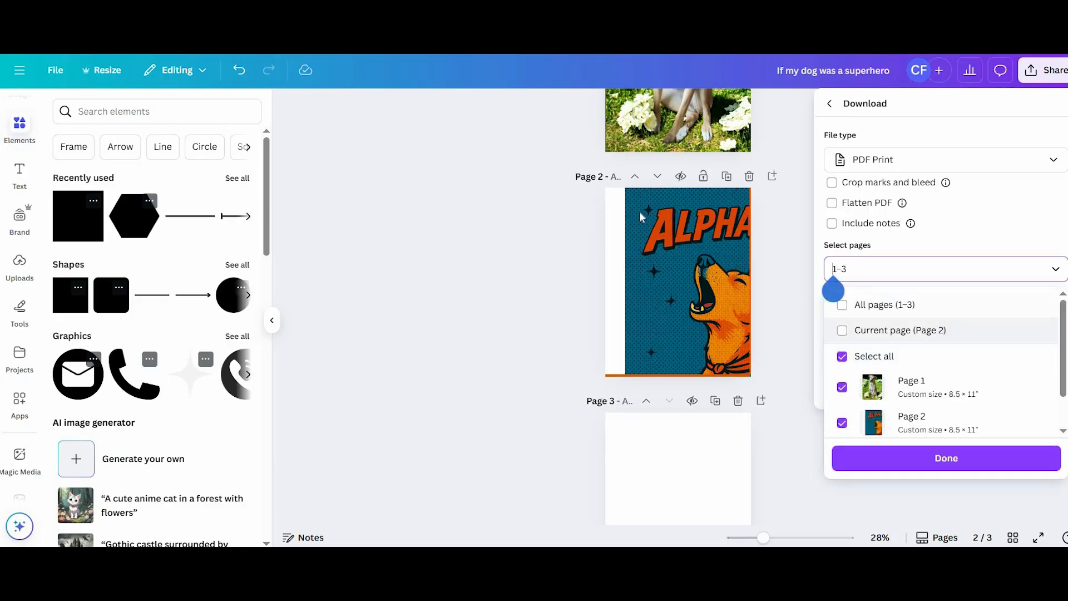
left_click(842, 331)
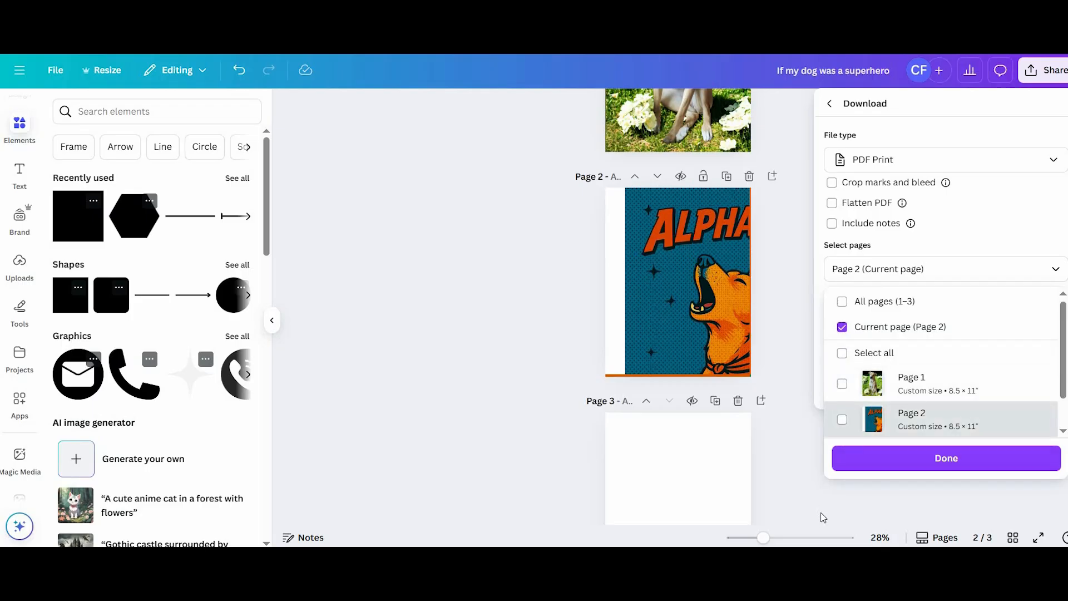
left_click(954, 468)
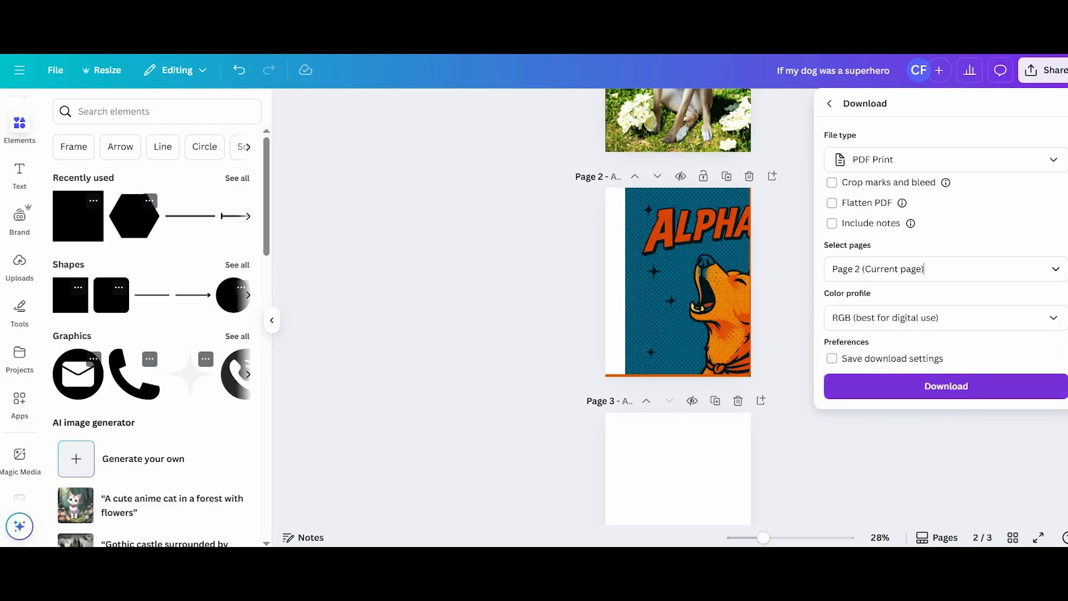
left_click(955, 392)
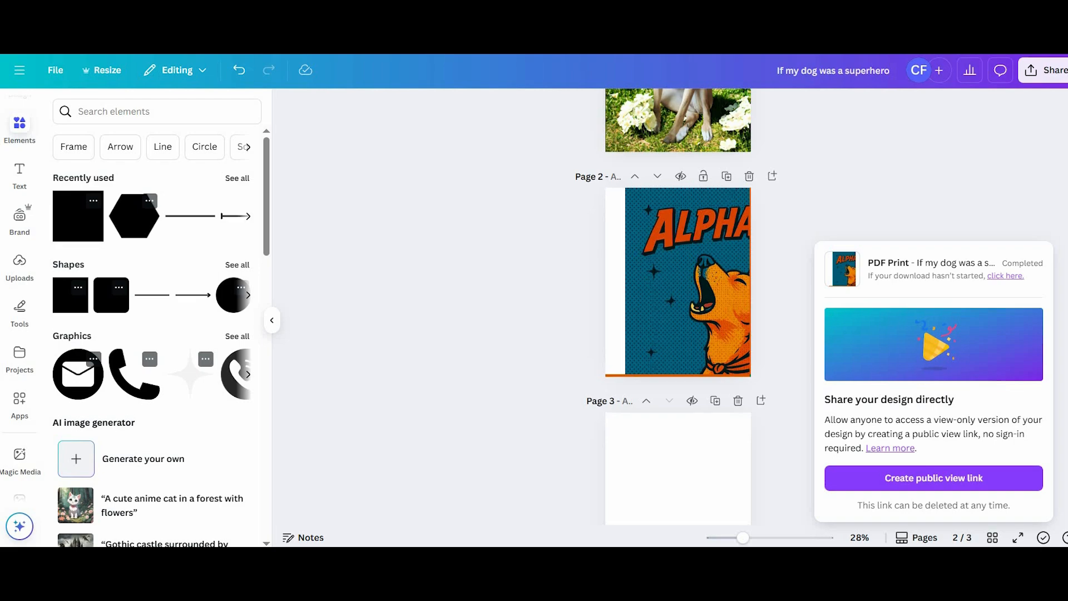
Switch to File Explorer and open If my dog was a superhero.pdf from the Downloads folder
key("super+e")
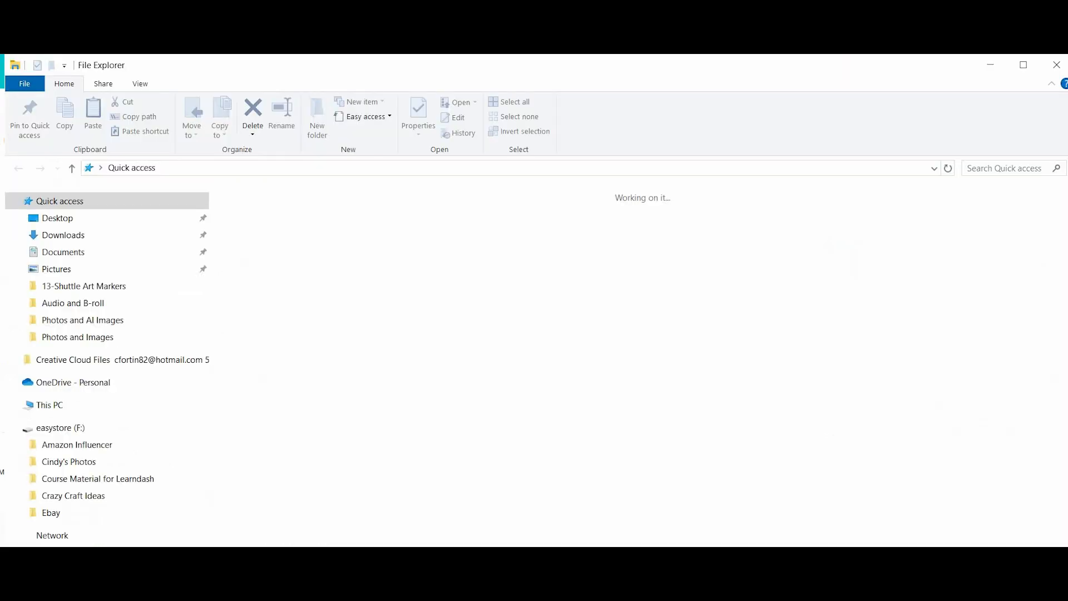
left_click(82, 235)
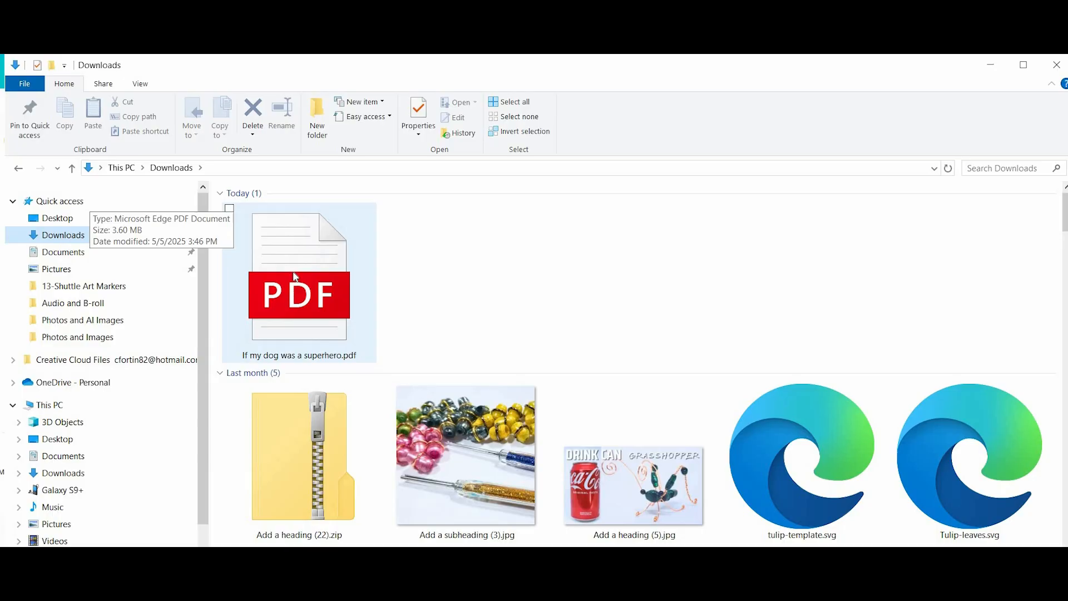
left_click(293, 271)
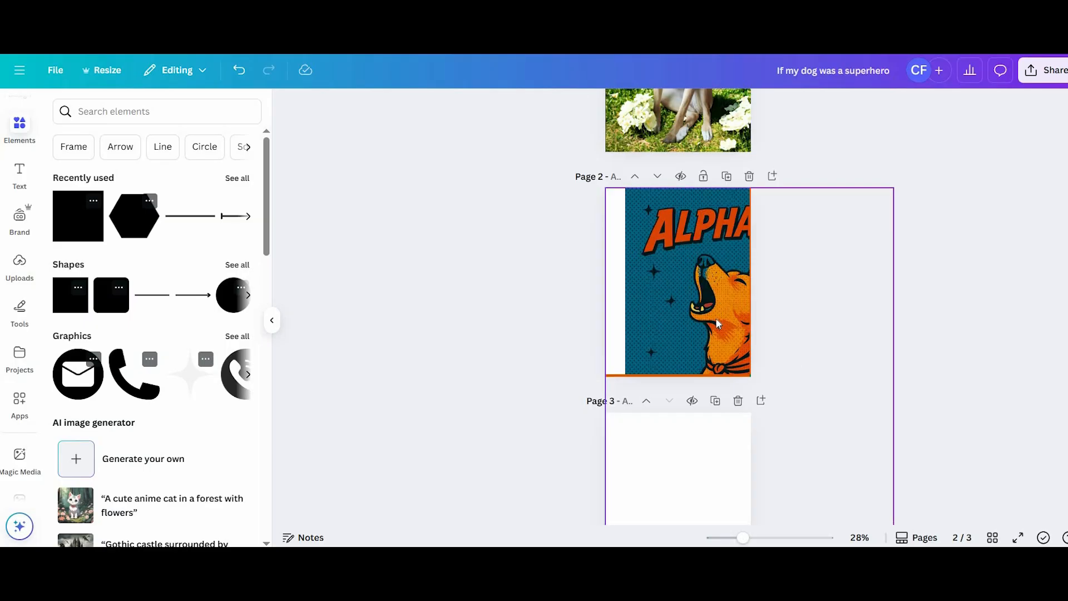
Move the page 2 group left until the poster's upper-right quarter fills the page, and set the orange rectangle covering it to no color
scroll(679, 283, "down", 1)
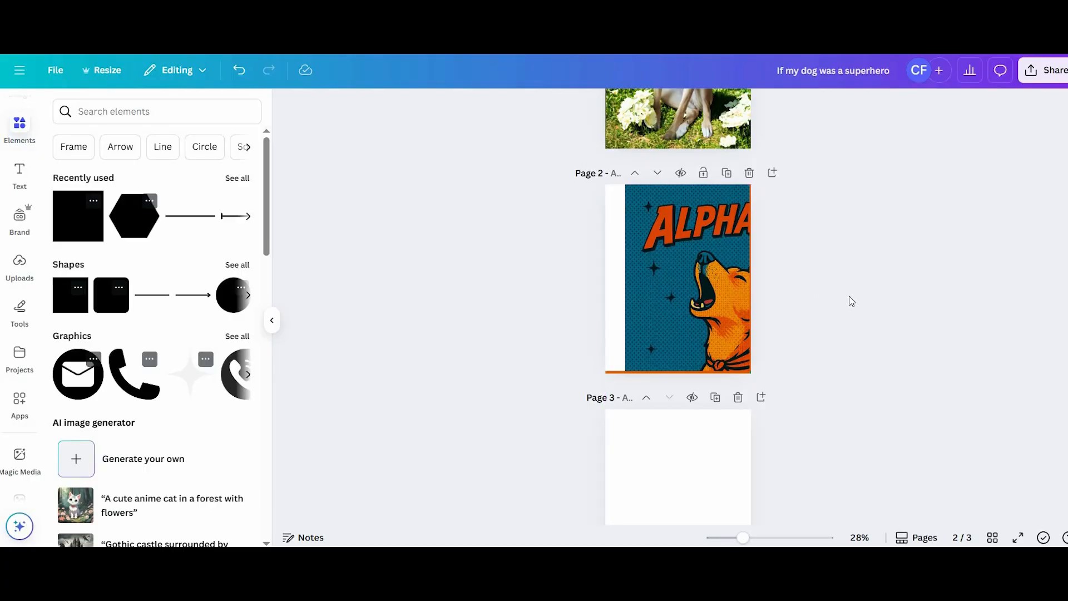
left_click(790, 307)
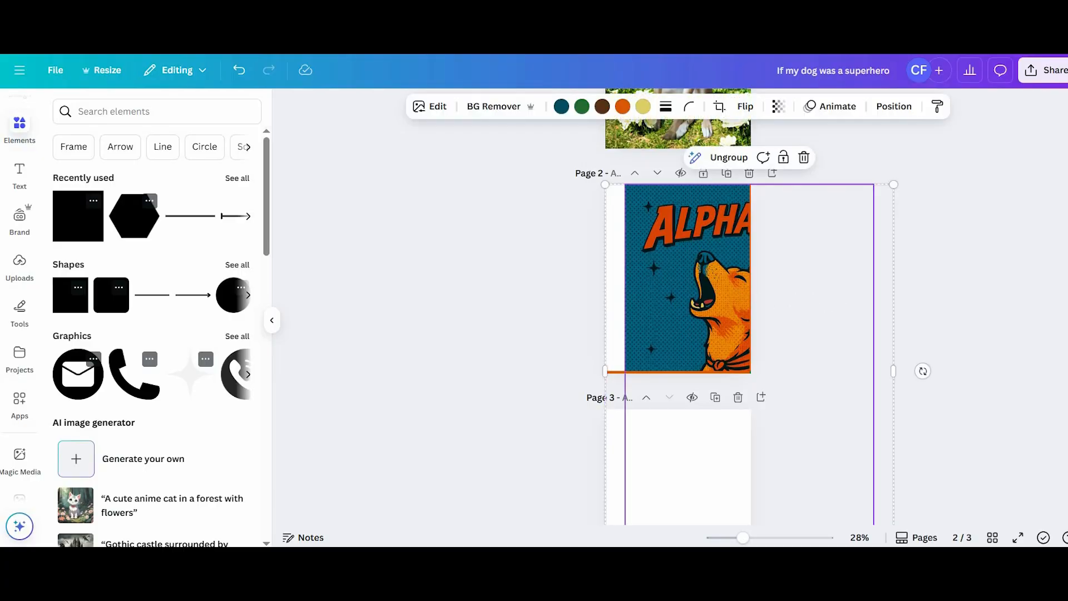
left_click_drag(789, 307, 662, 307)
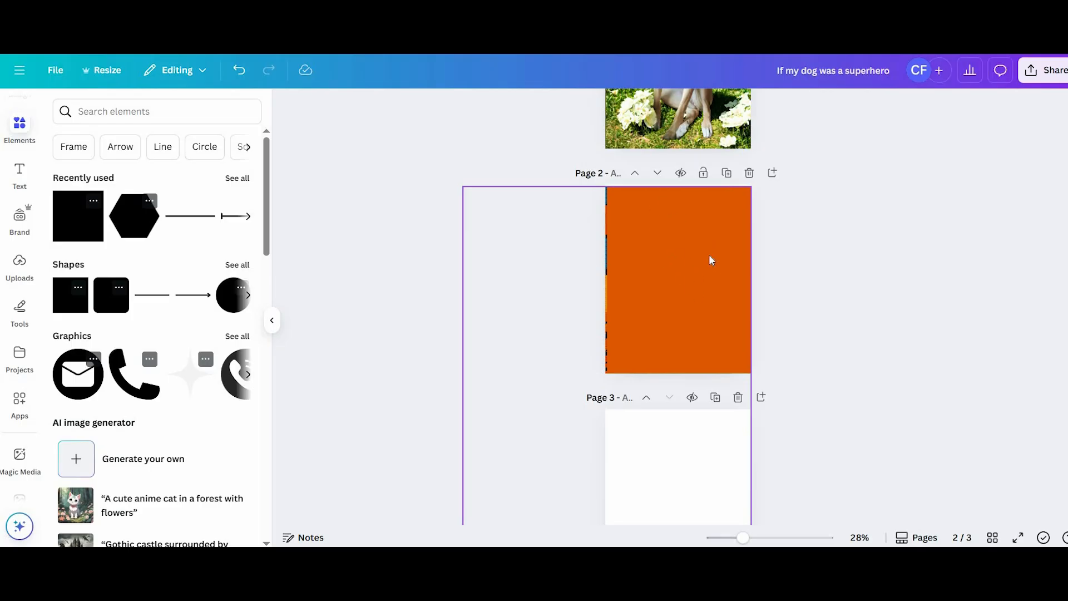
left_click(676, 276)
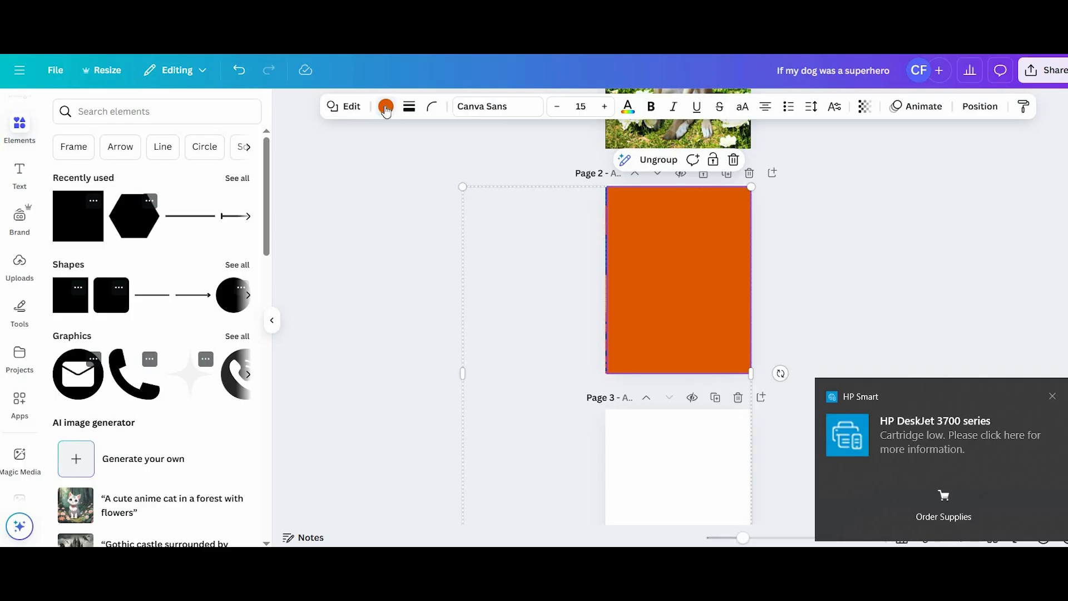
left_click(385, 109)
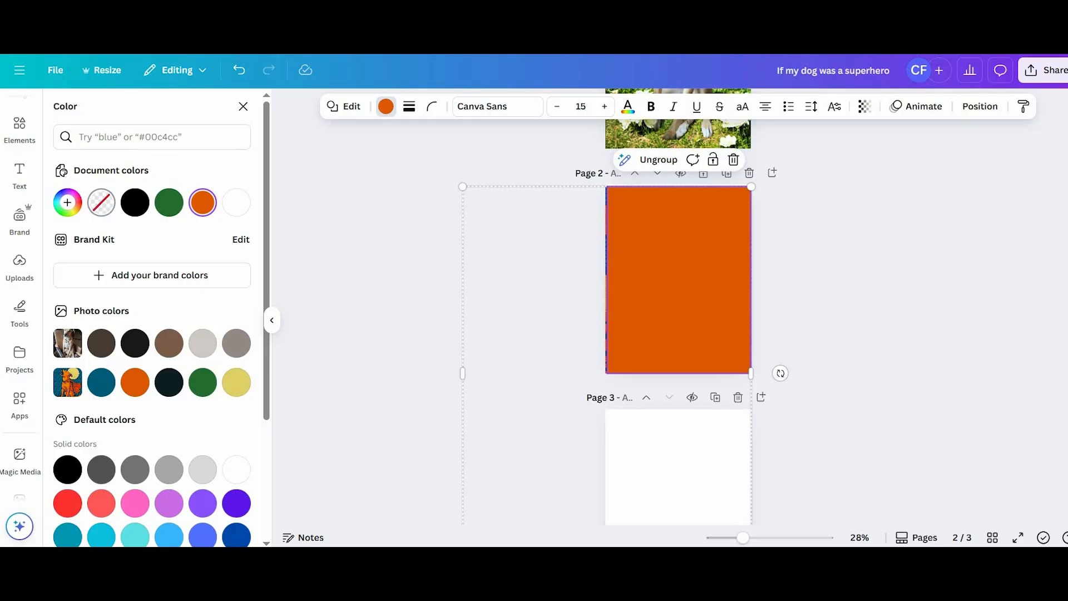
left_click(106, 210)
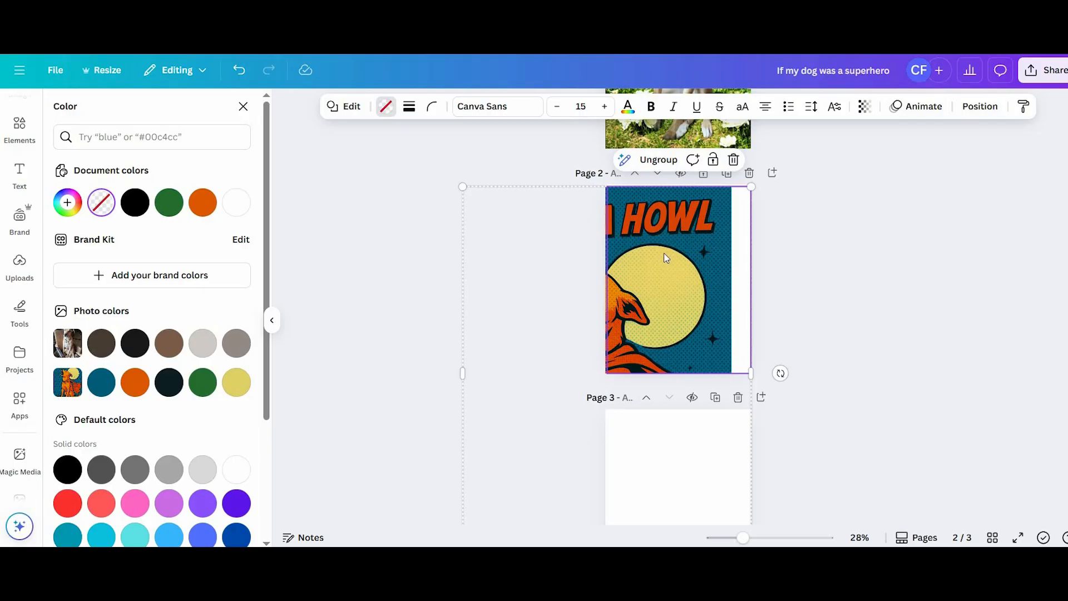
Download only the current page (Page 2), holding the poster's upper-right quarter, as a PDF Print file
left_click(1048, 77)
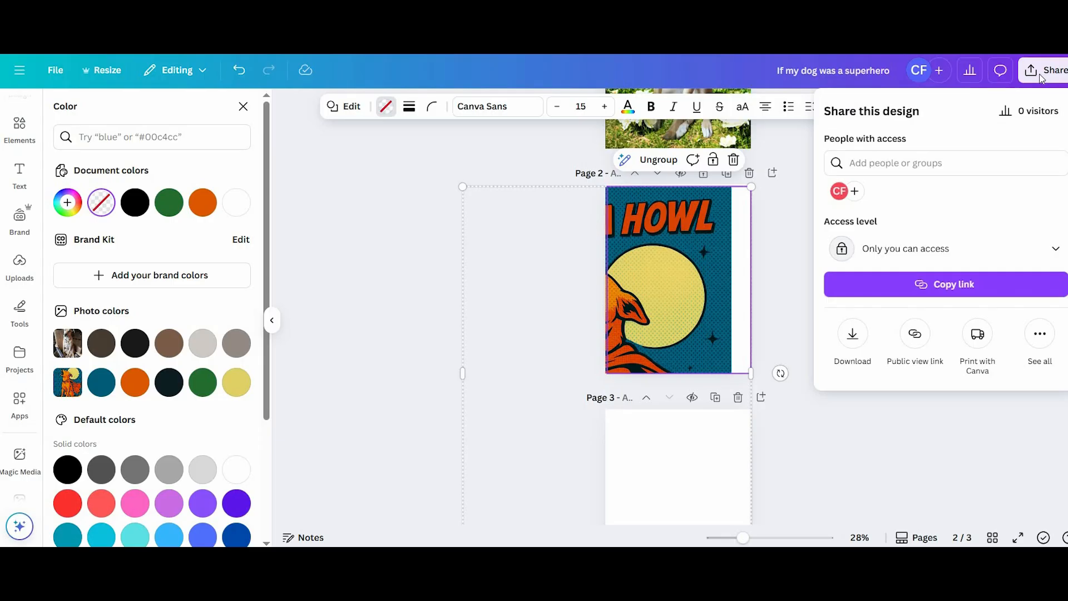
left_click(852, 335)
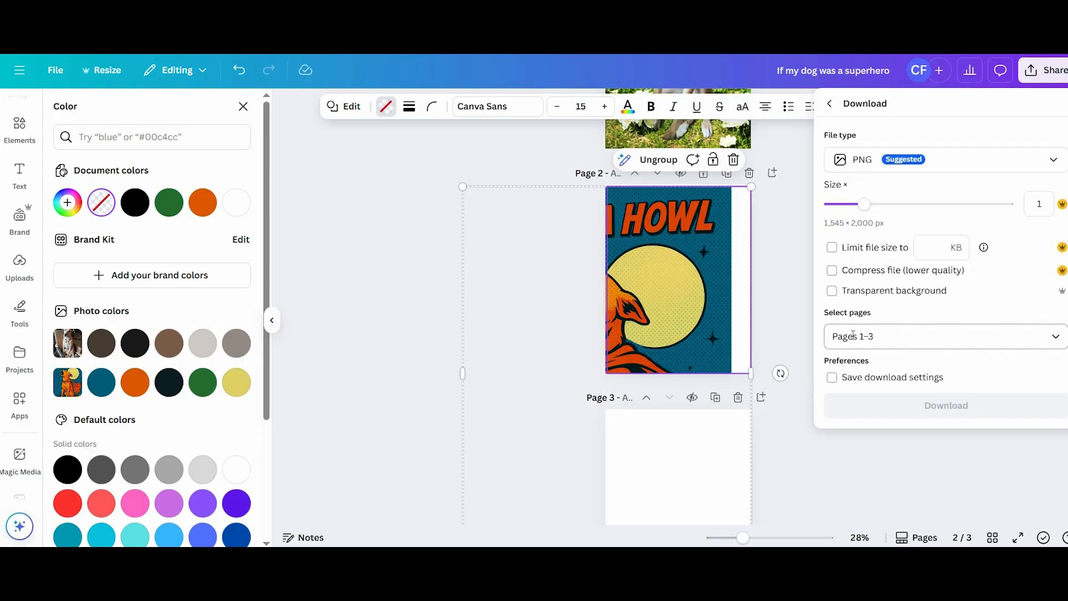
left_click(1052, 162)
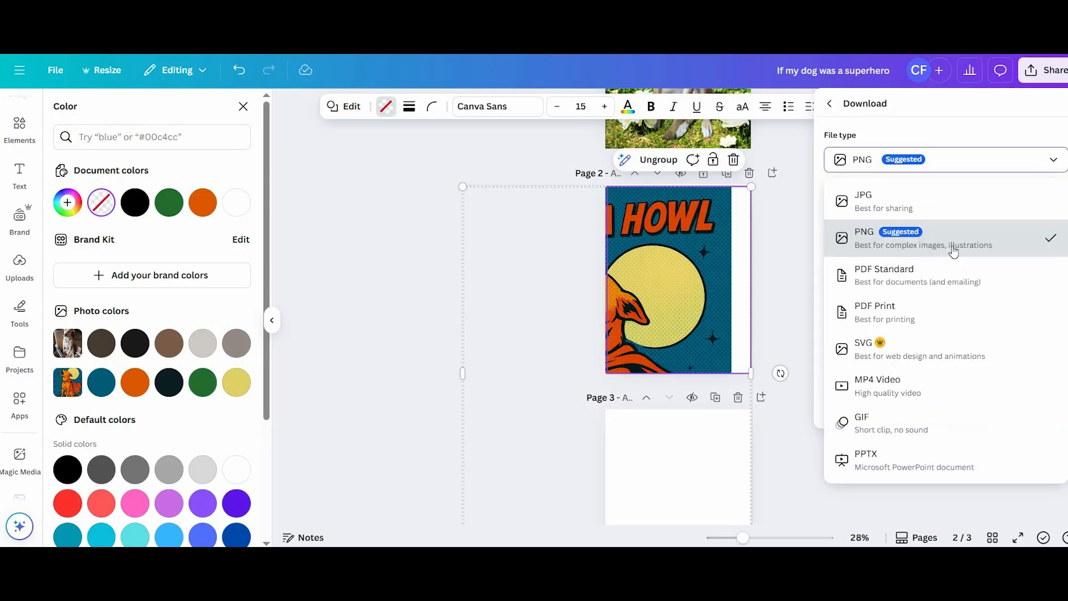
left_click(908, 313)
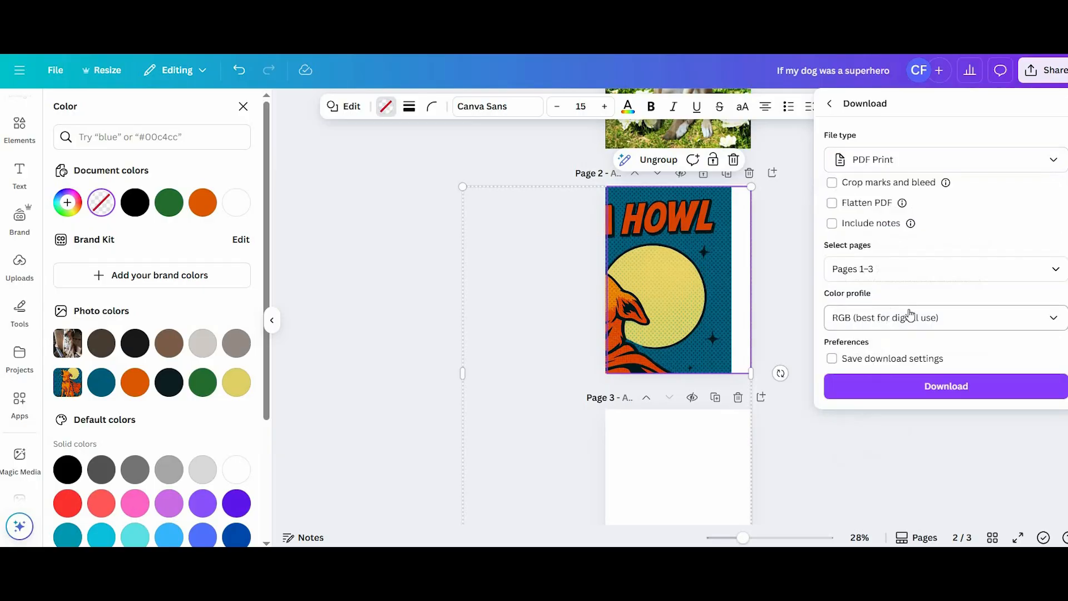
left_click(851, 269)
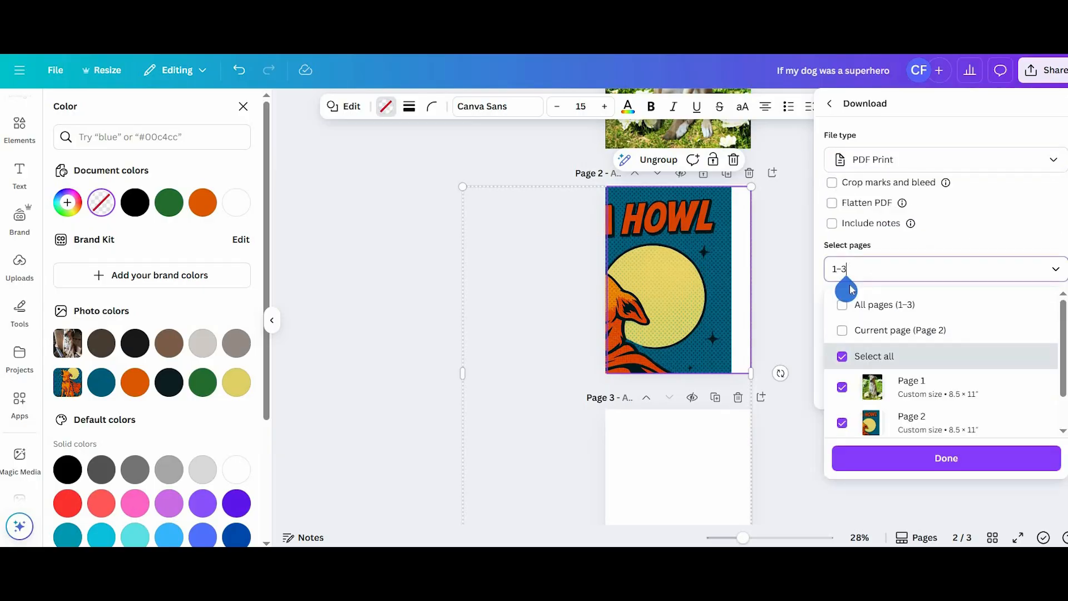
left_click(846, 338)
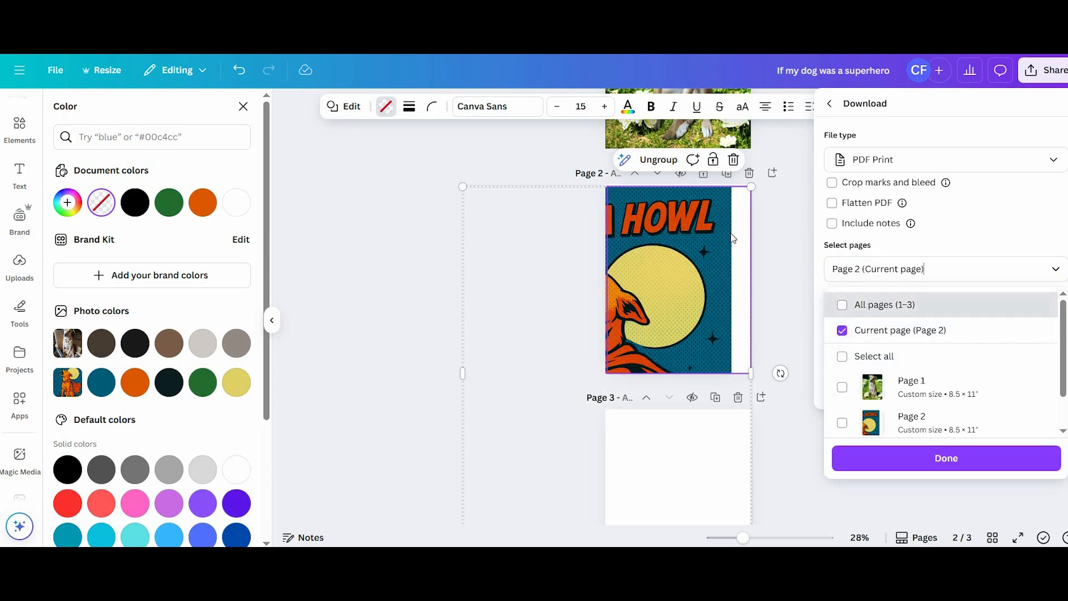
left_click(934, 467)
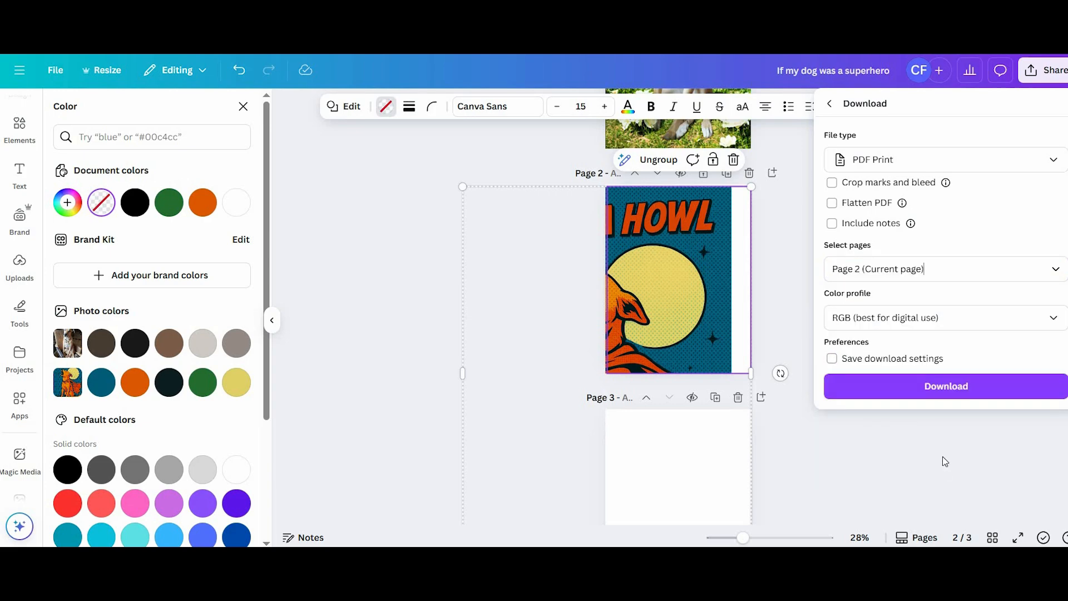
left_click(907, 388)
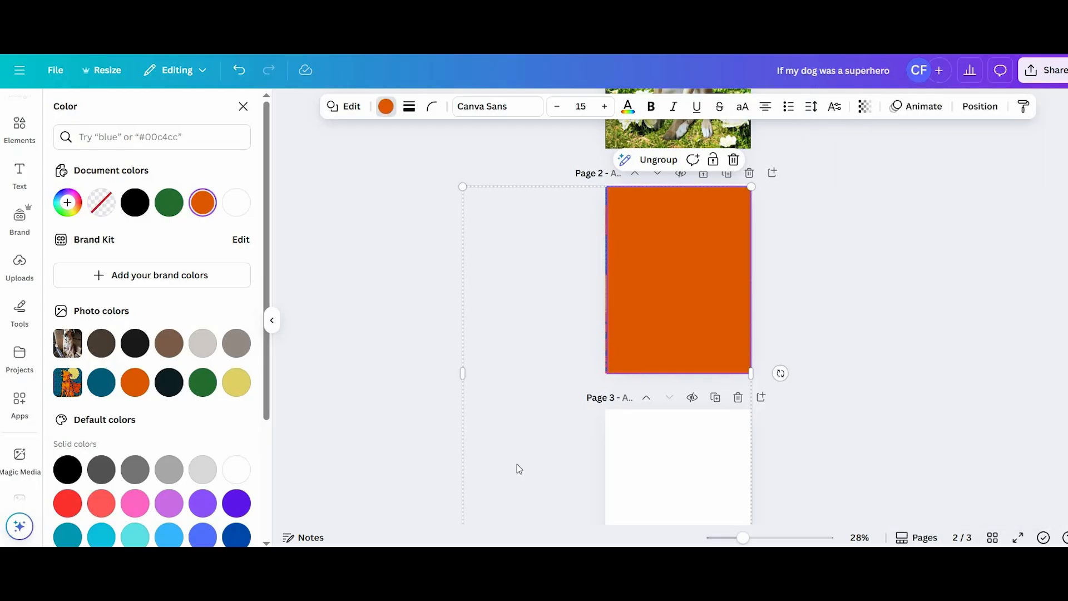
Move the page 2 group up until the poster's lower-right quarter fills the page, and set the green rectangle to no color
left_click_drag(679, 278, 679, 100)
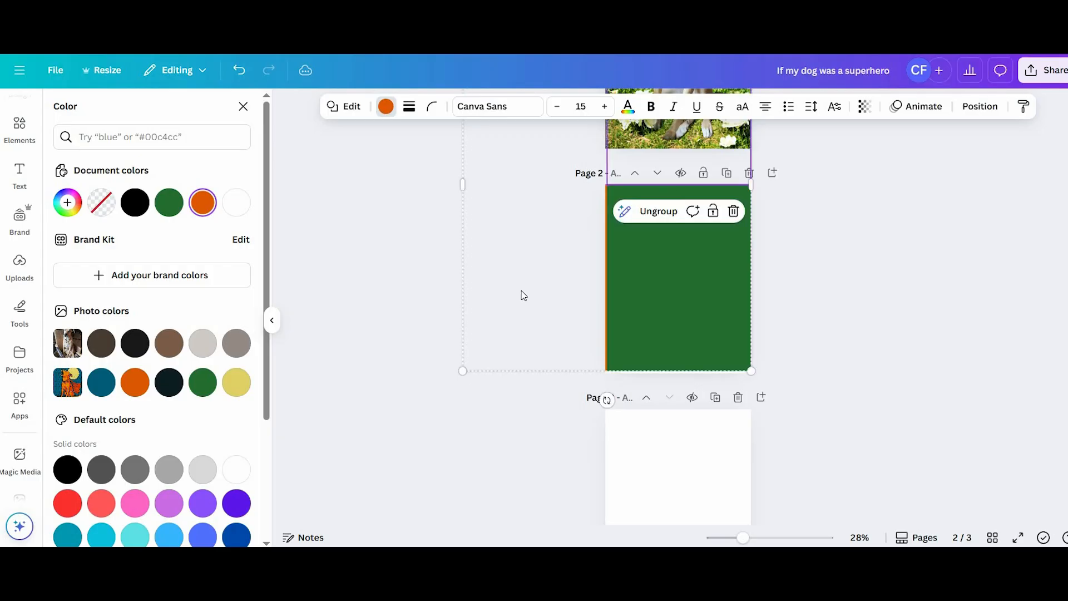
left_click(101, 202)
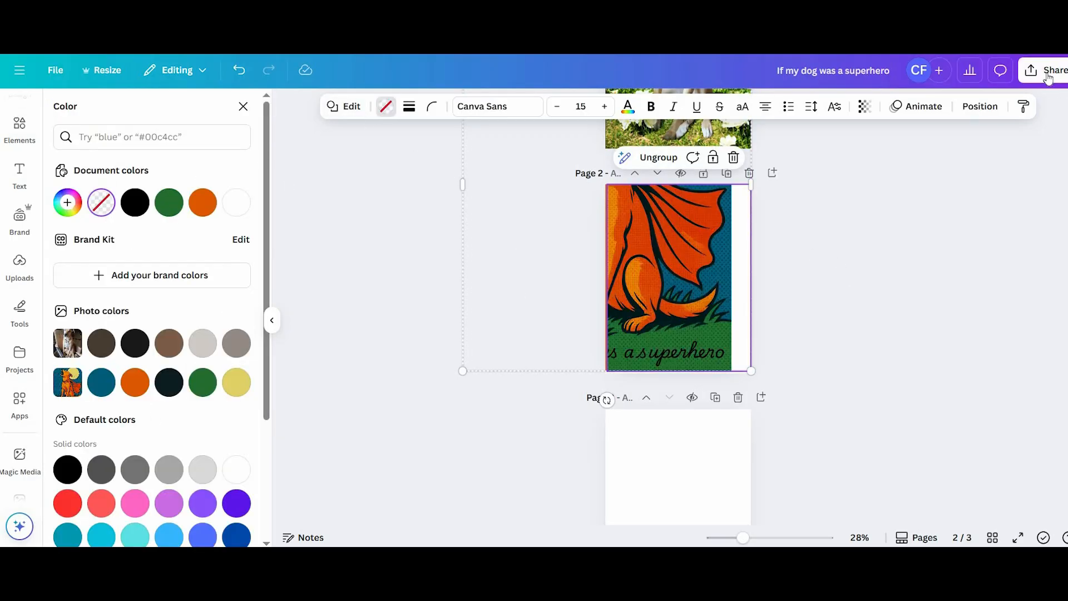
Download only the current page (Page 2), holding the poster's lower-right quarter, as a PDF Print file
left_click(1048, 77)
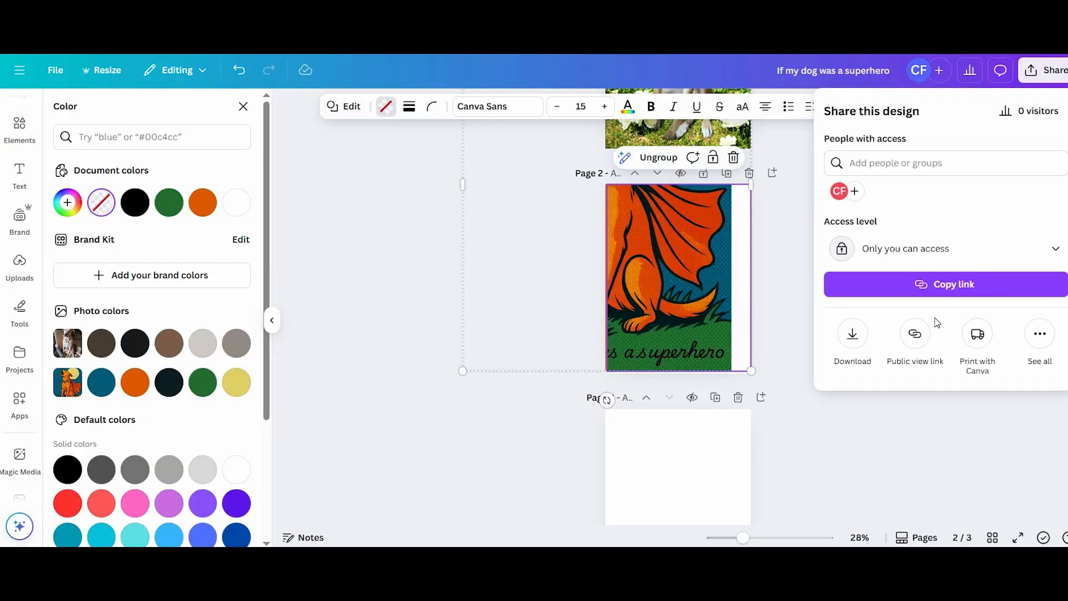
left_click(851, 333)
left_click(940, 161)
left_click(916, 318)
left_click(845, 269)
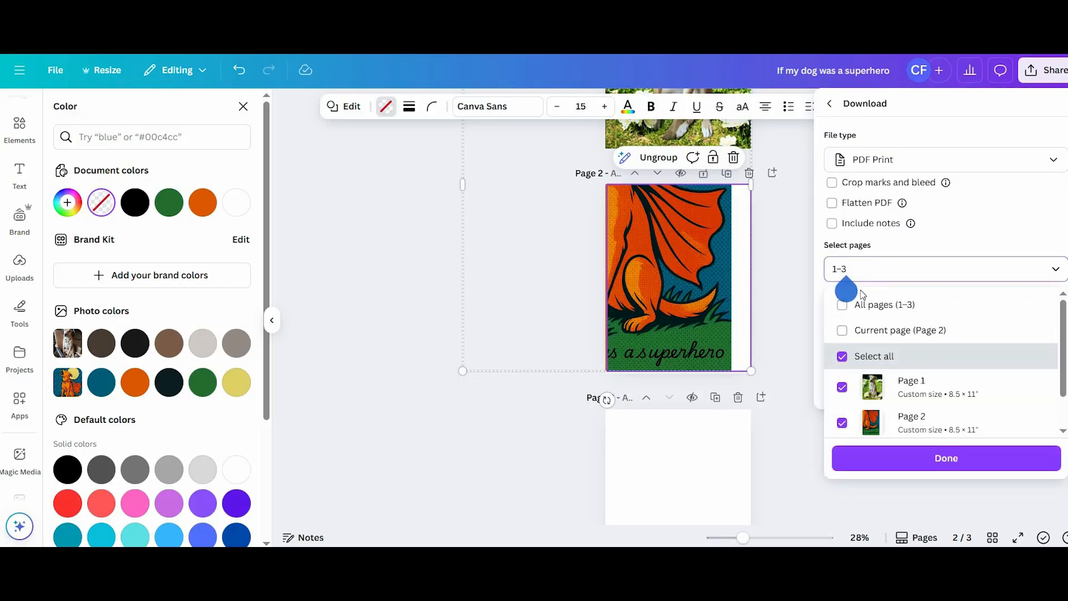
left_click(838, 328)
left_click(933, 458)
left_click(935, 387)
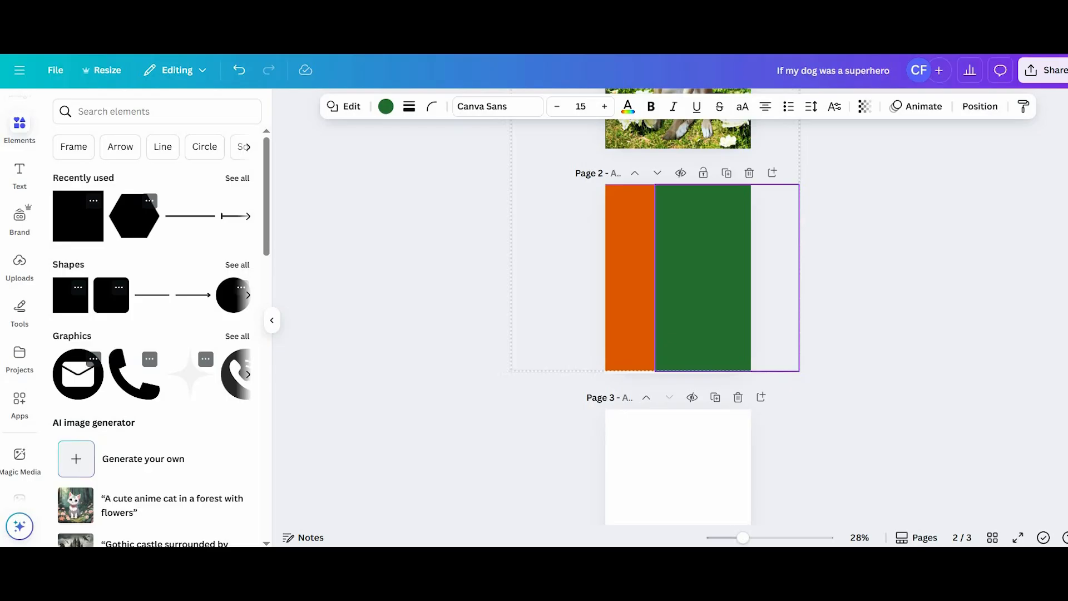
Move the page 2 group right until the poster's lower-left quarter fills the page, and set the orange rectangle covering it to no color
left_click_drag(705, 269, 799, 272)
left_click(659, 270)
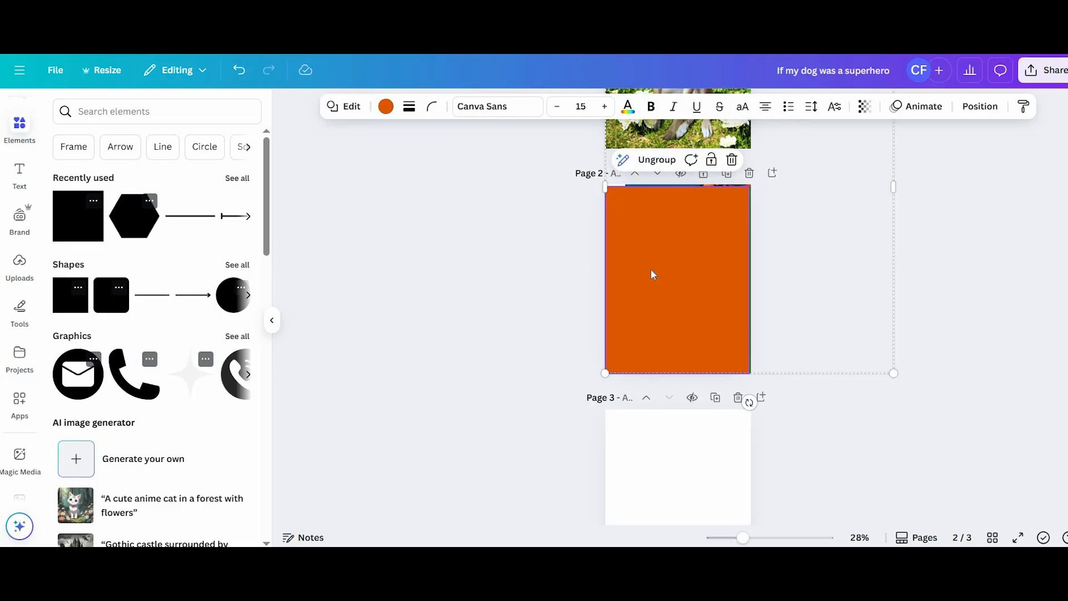
left_click(386, 106)
left_click(100, 202)
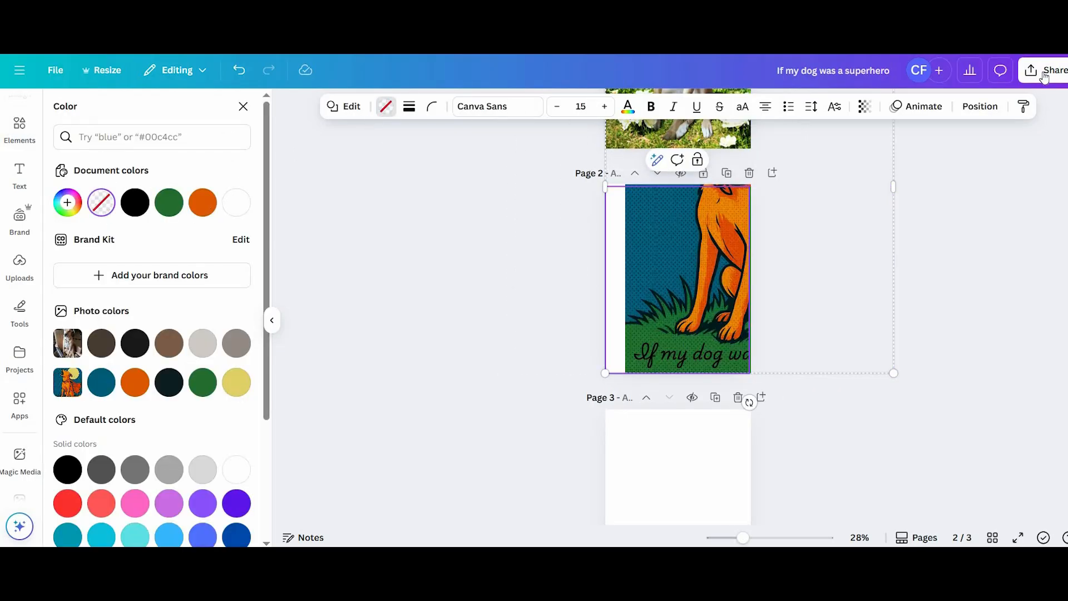
Download only the current page (Page 2), holding the poster's lower-left quarter, as a PDF Print file and dismiss the download pop-ups
left_click(1043, 70)
left_click(851, 329)
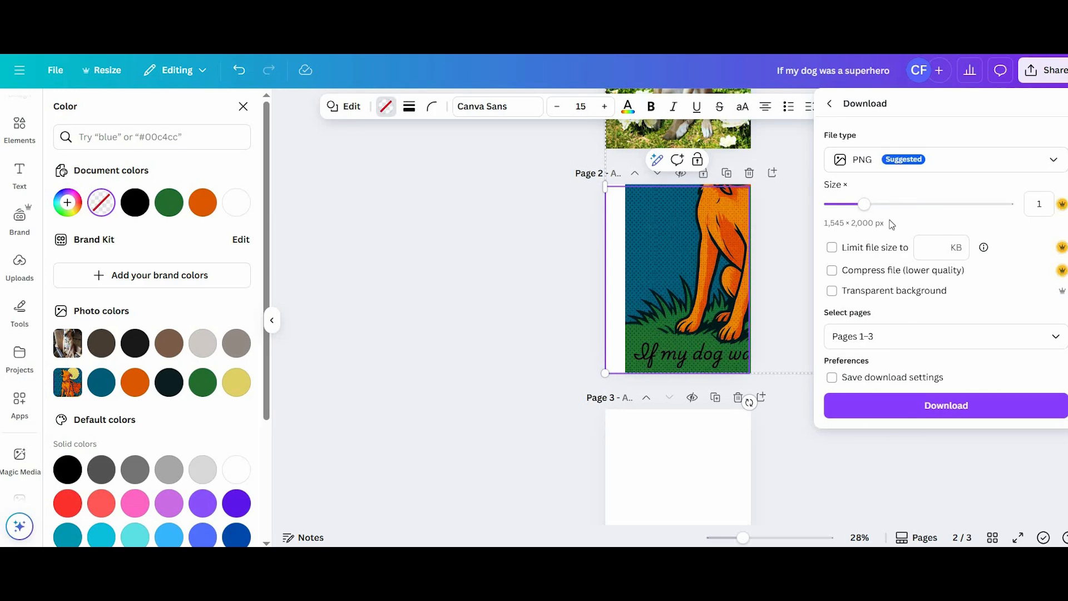
left_click(1027, 167)
left_click(864, 276)
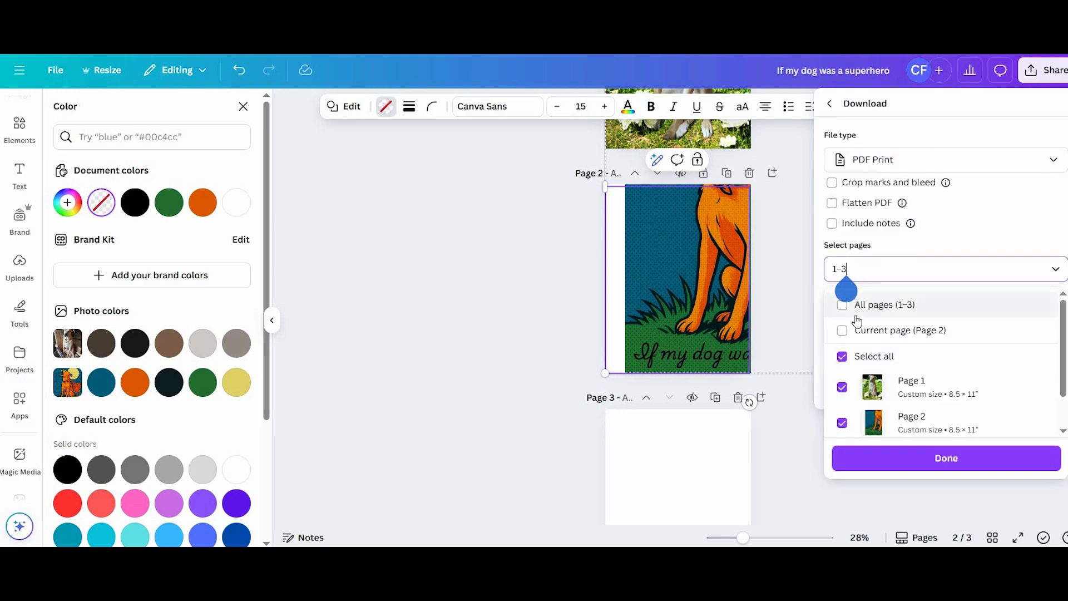
left_click(841, 329)
left_click(912, 464)
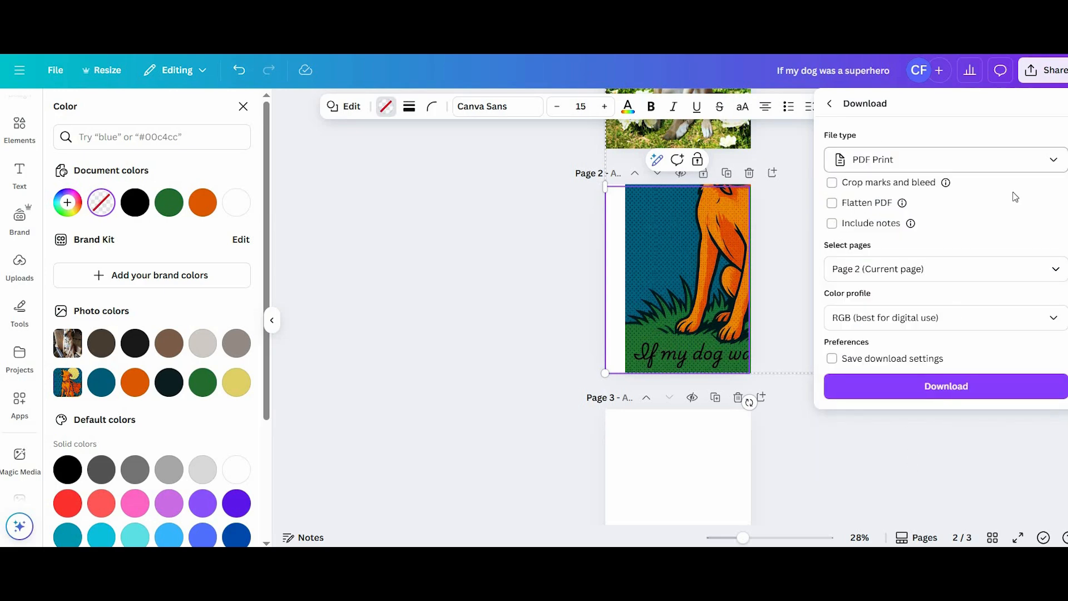
left_click(941, 388)
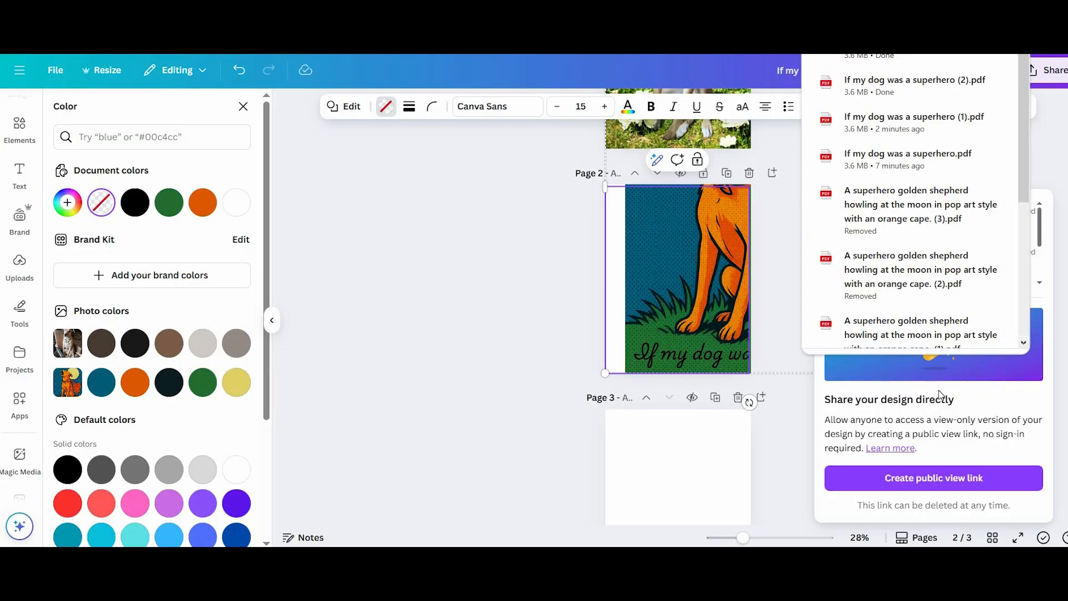
left_click(538, 302)
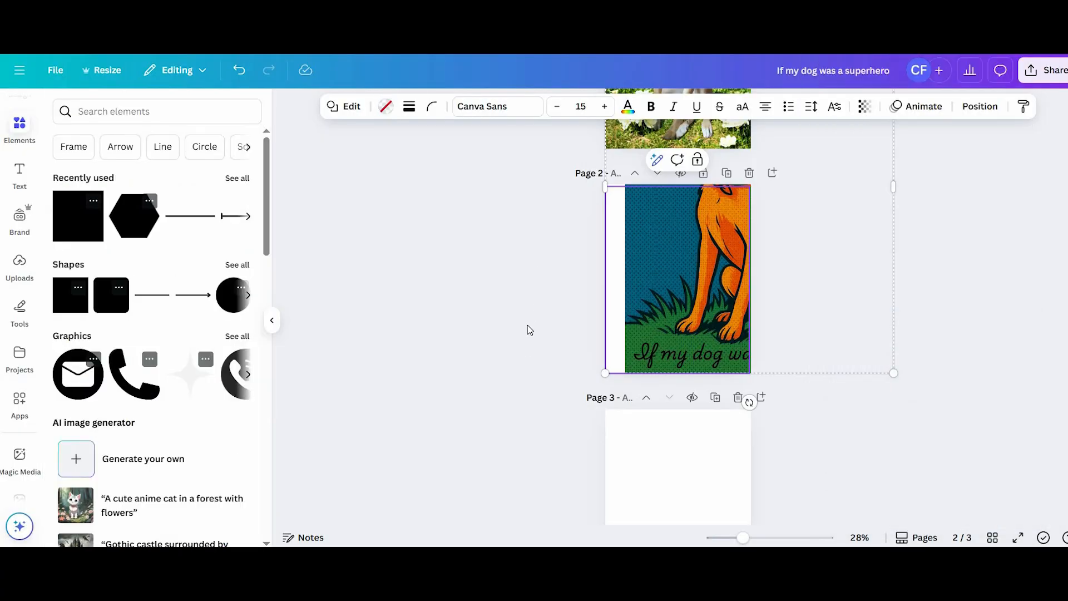